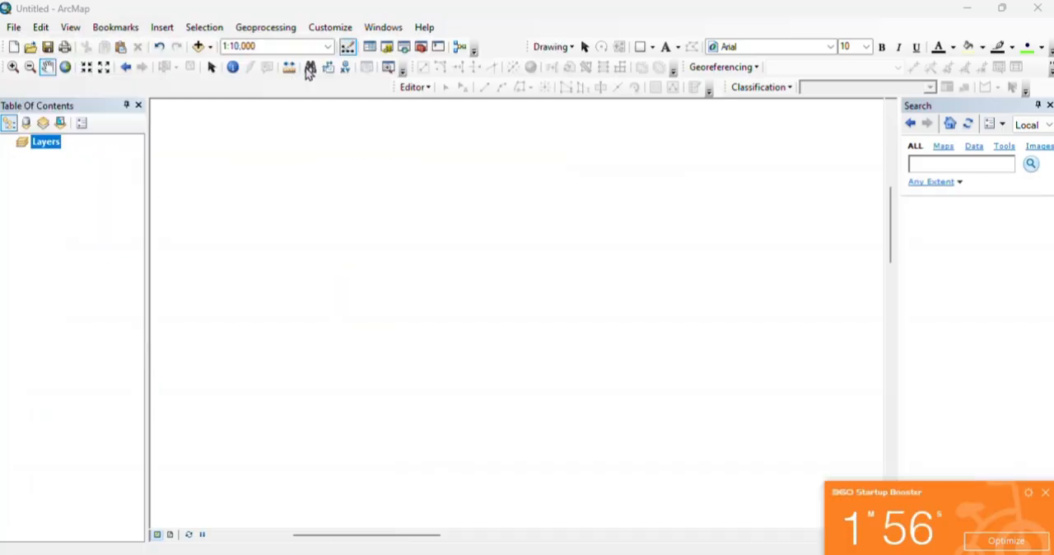
Step: Add the scanned geological map image Peta_Geologi_Lembar_Bandung,_Jawa (JPG) to the map
left_click(198, 46)
left_click(511, 232)
left_click(656, 367)
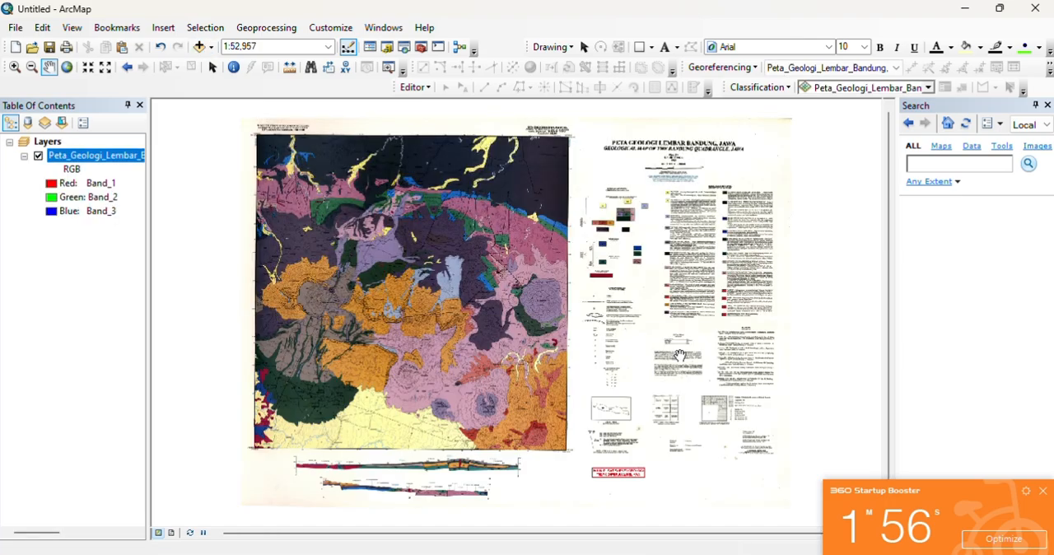
Step: Set the data frame's coordinate system to WGS 1984 UTM Zone 48S
right_click(448, 282)
left_click(524, 505)
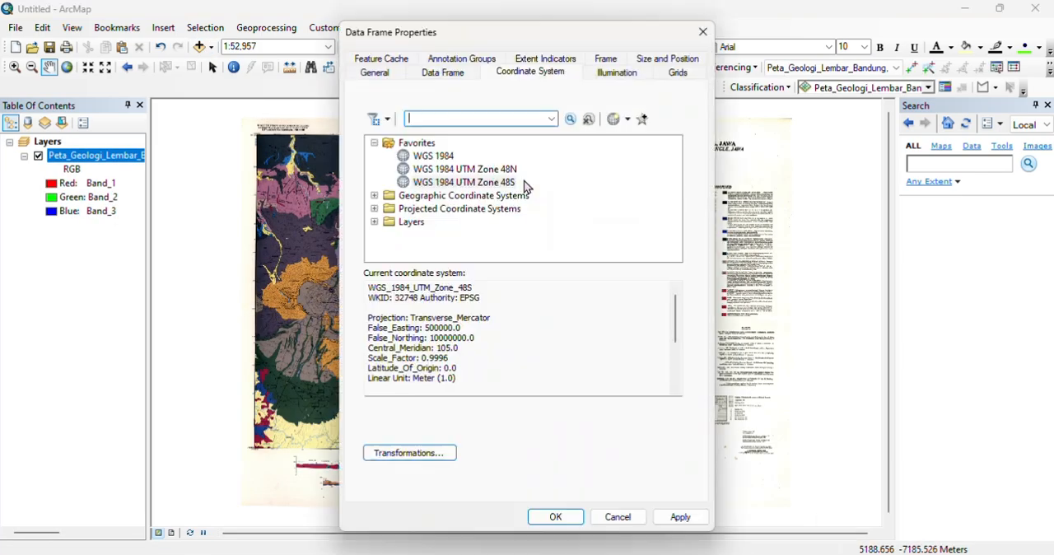
left_click(522, 189)
left_click(680, 517)
left_click(556, 517)
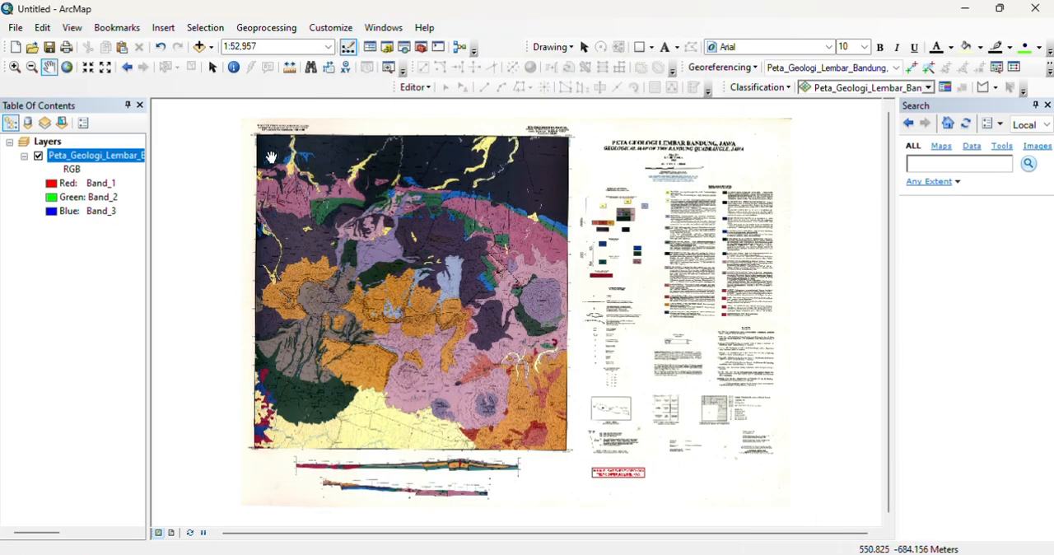
Step: Open a magnified viewer on the map frame's northwest corner, clear of the printed coordinate labels
scroll(256, 143, "down", 5)
scroll(599, 196, "up", 1)
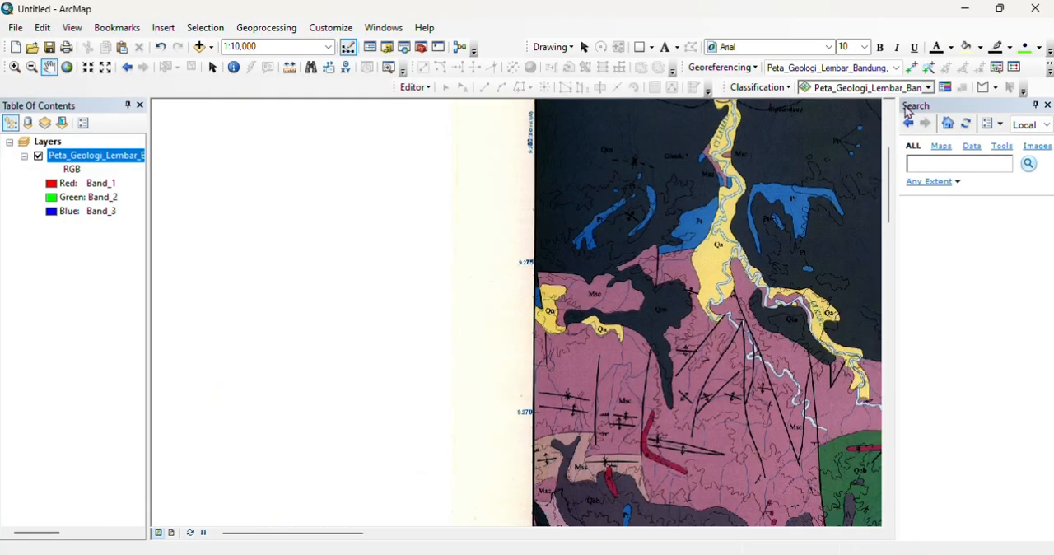
left_click(888, 110)
scroll(515, 221, "down", 8)
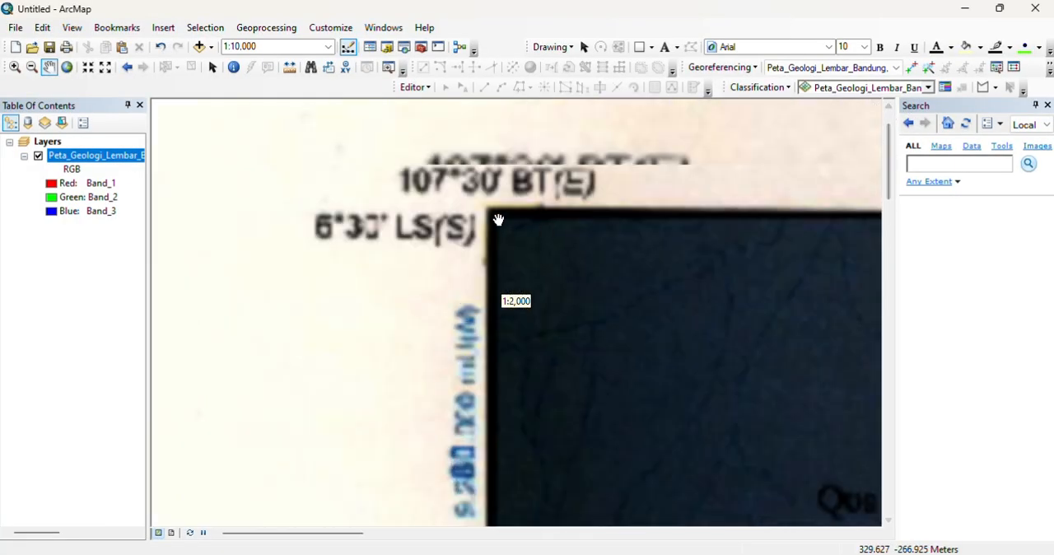
scroll(823, 257, "up", 5)
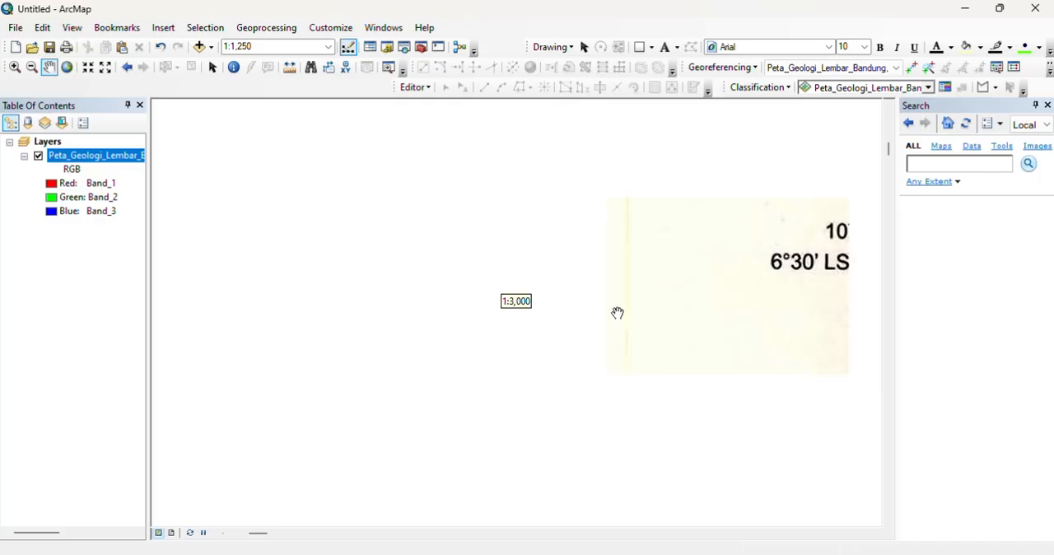
left_click(875, 535)
scroll(524, 280, "down", 6)
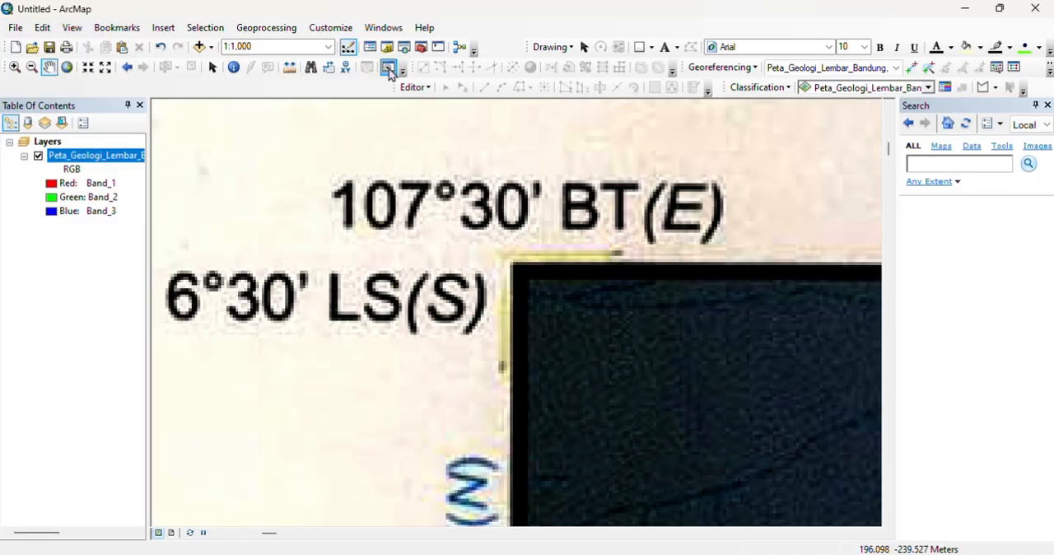
left_click(388, 67)
left_click_drag(499, 256, 527, 280)
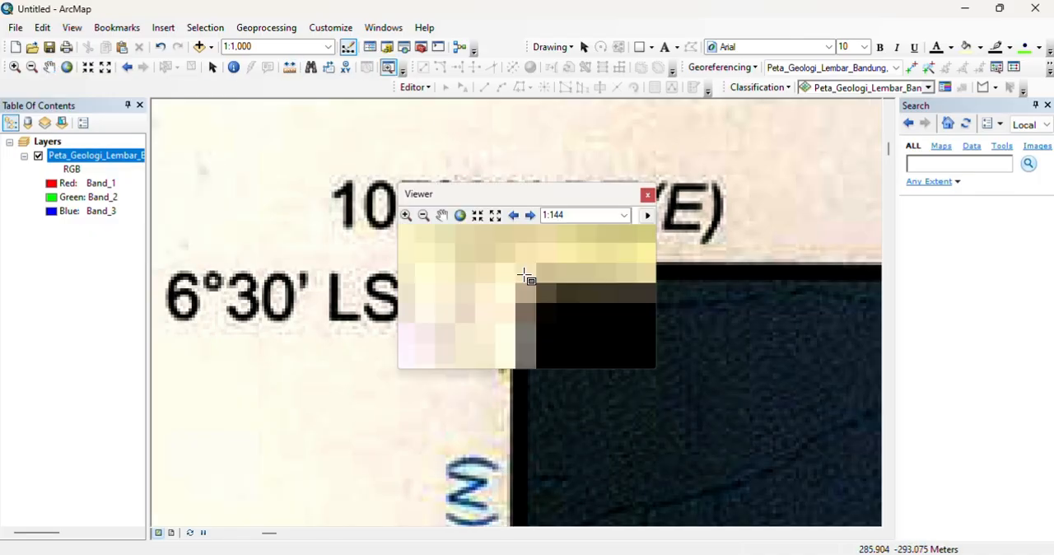
left_click_drag(499, 192, 602, 249)
Step: Add a control point at the frame's northwest corner with DMS coordinates longitude 107°30' E and latitude 6°30' S
left_click(911, 67)
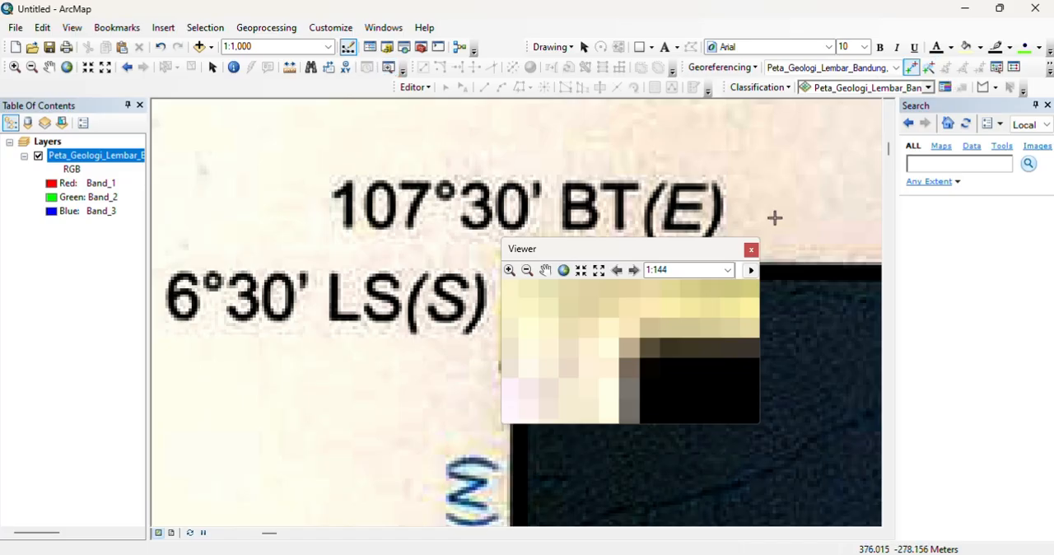
left_click(639, 357)
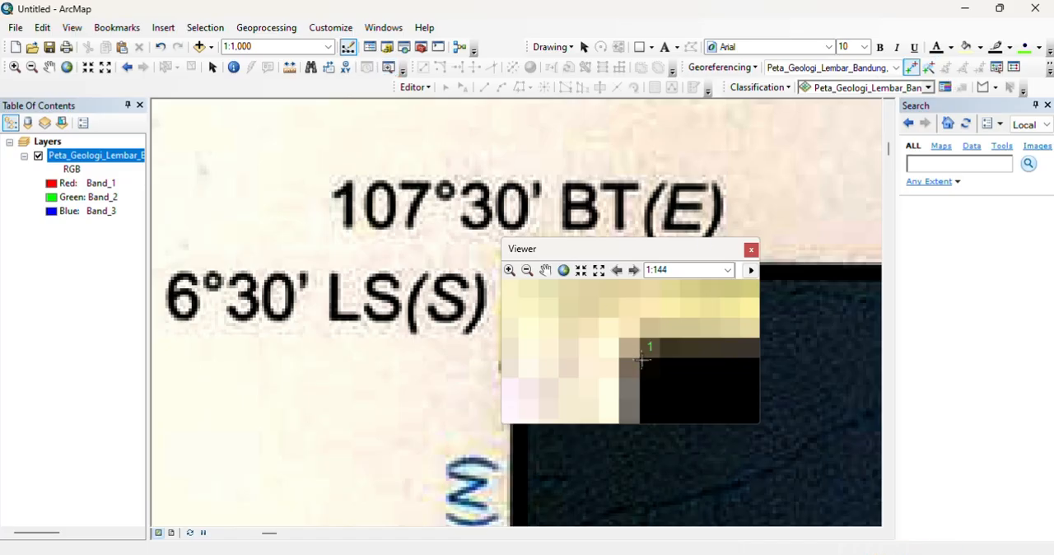
right_click(639, 357)
left_click(665, 385)
left_click_drag(525, 232, 630, 293)
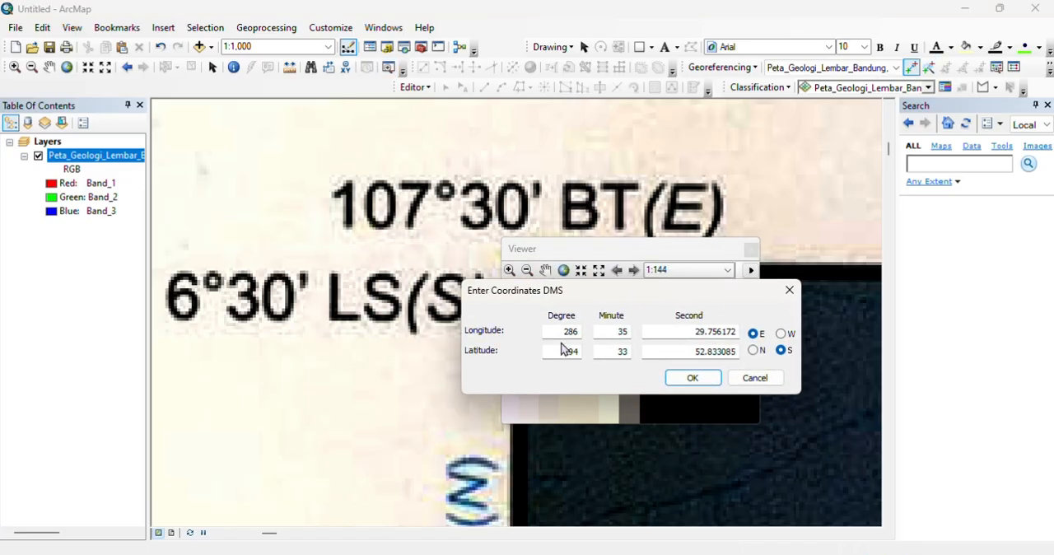
left_click(571, 330)
key("Tab")
double_click(569, 351)
type("6")
key("Tab")
left_click(686, 336)
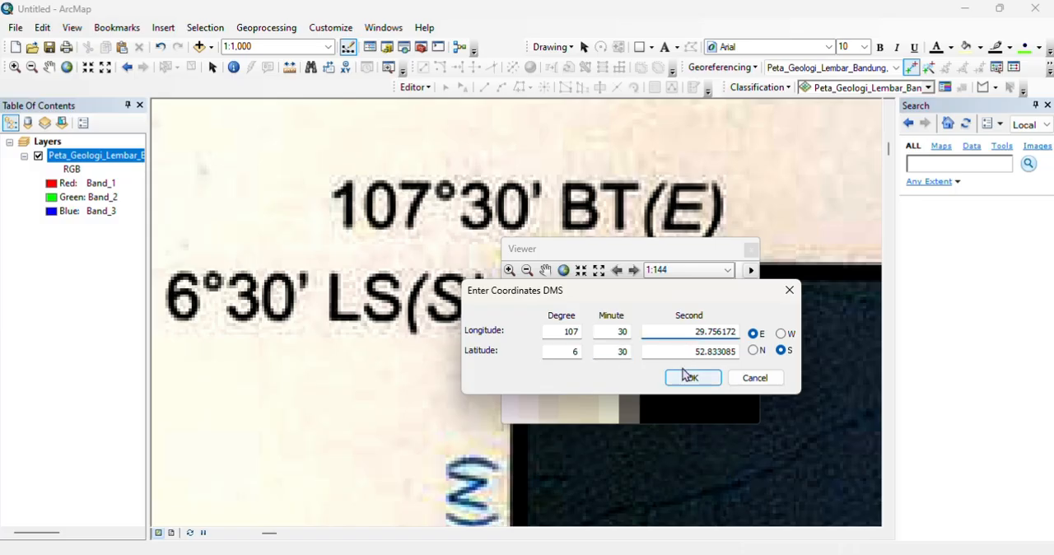
left_click(700, 378)
Step: Close the old viewer and open a new magnified viewer on the map frame's northeast corner
left_click_drag(668, 250, 691, 271)
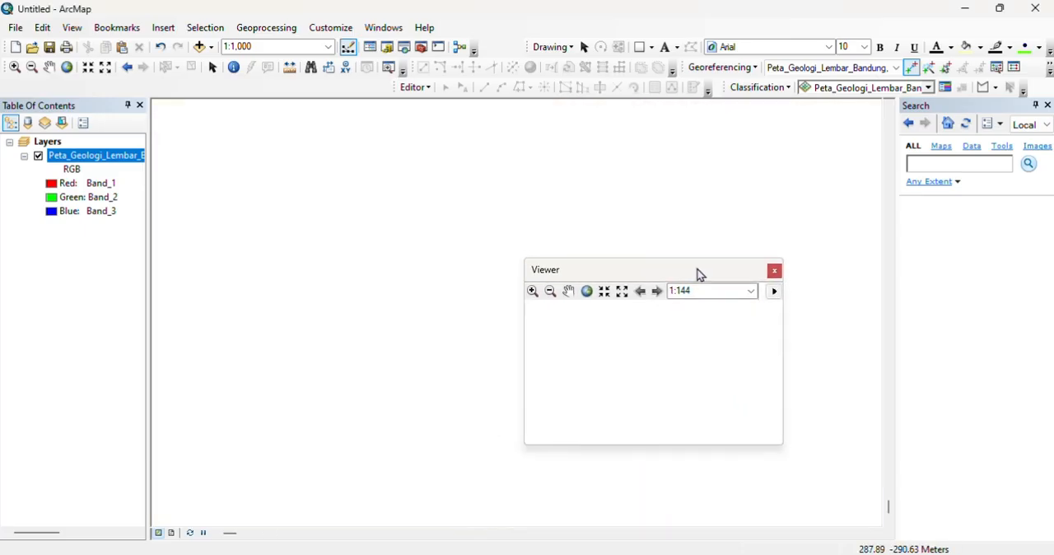
right_click(113, 158)
left_click(173, 240)
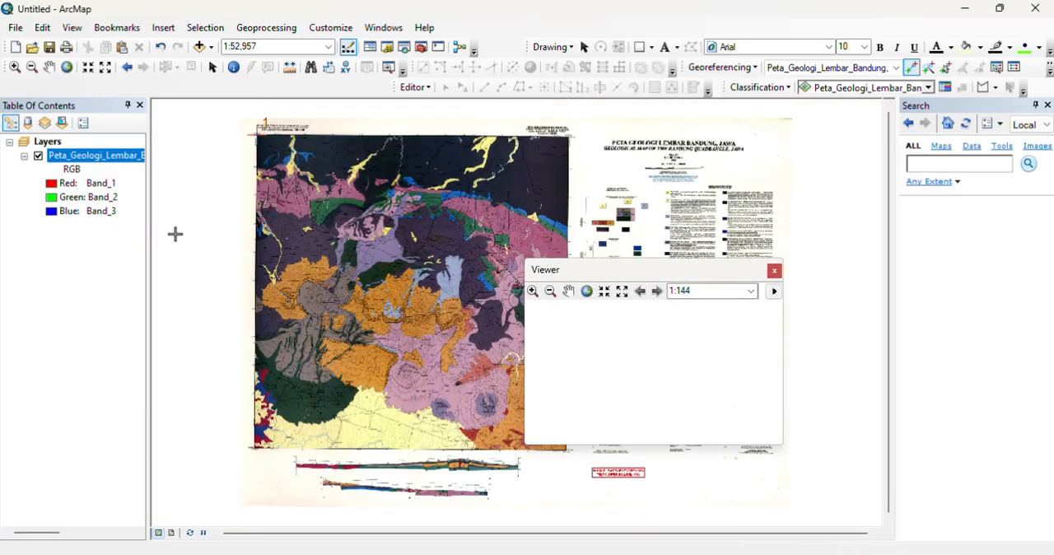
left_click(774, 270)
scroll(565, 128, "up", 4)
scroll(663, 141, "up", 5)
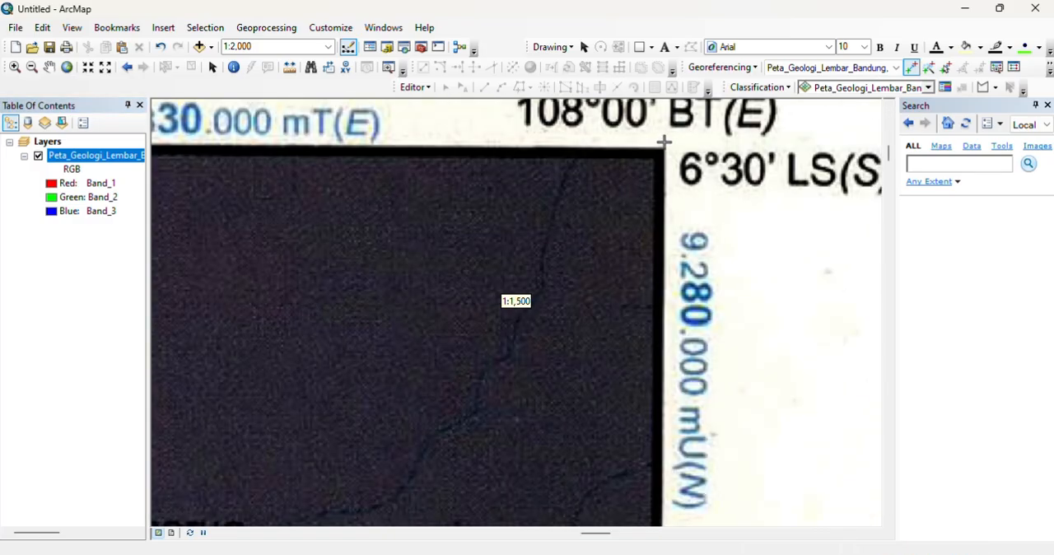
mouse_move(664, 140)
left_mouse_down()
mouse_move(528, 244)
mouse_move(540, 261)
left_mouse_up()
left_click(389, 68)
mouse_move(576, 206)
left_mouse_down()
mouse_move(437, 261)
mouse_move(451, 260)
left_mouse_up()
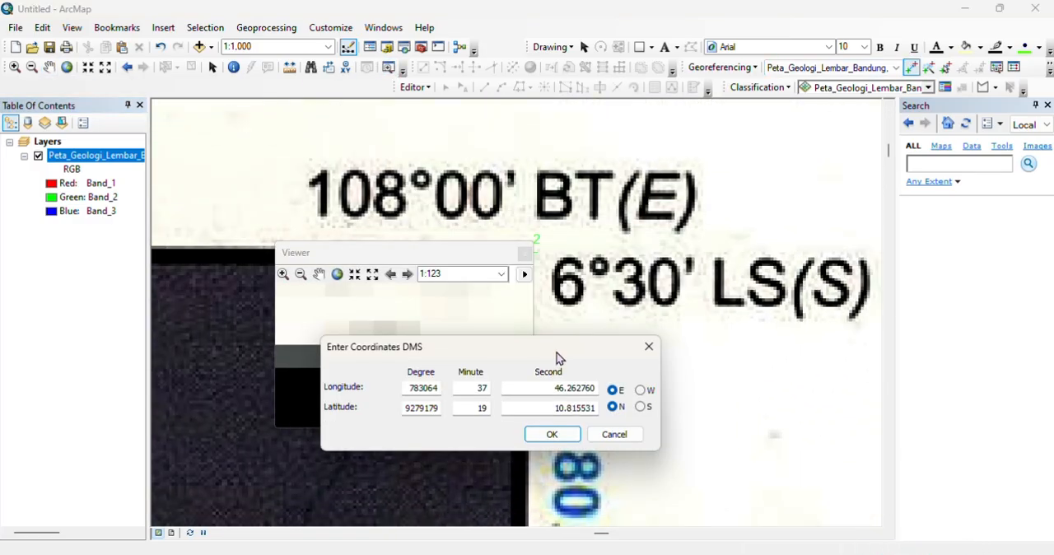
Step: Add a control point at the frame's northeast corner with DMS coordinates longitude 108°00' E and latitude 6°30' S
double_click(421, 387)
type("108")
key("Tab")
type("00")
key("Tab")
type("6")
key("Tab")
type("30")
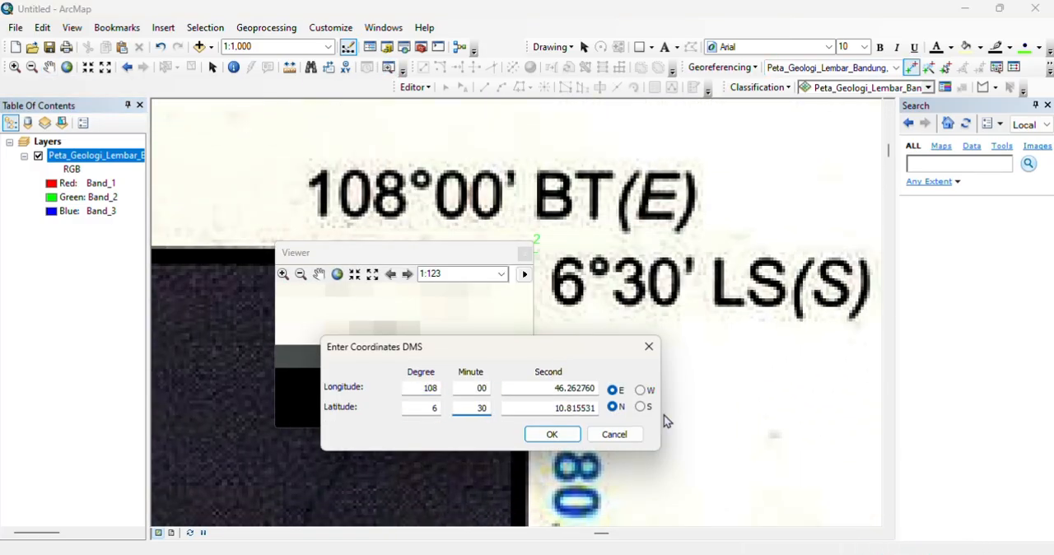
left_click(640, 407)
left_click(557, 438)
Step: Open a magnified viewer on the map frame's southeast corner
right_click(98, 155)
left_click(173, 240)
scroll(568, 444, "up", 5)
scroll(581, 419, "up", 3)
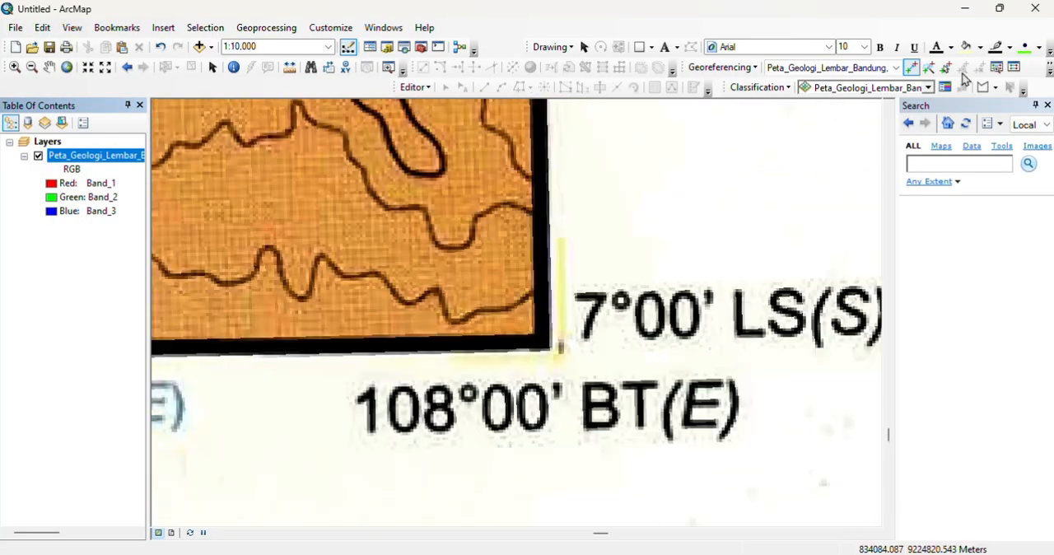
left_click_drag(546, 343, 571, 357)
Step: Add a control point at the frame's southeast corner with DMS coordinates longitude 108°00' E and latitude 7°00' S
left_click(911, 68)
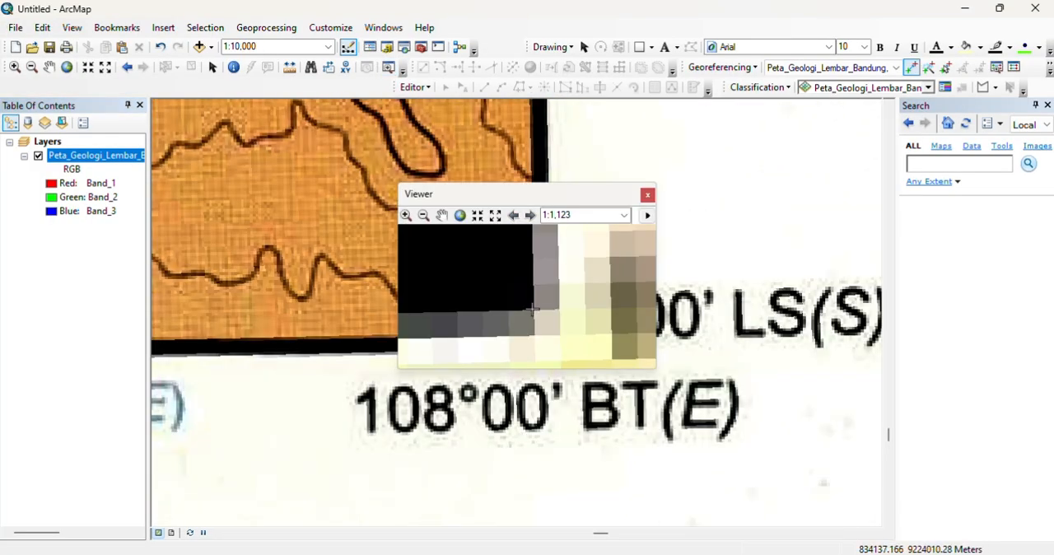
type("108")
key("Tab")
type("0")
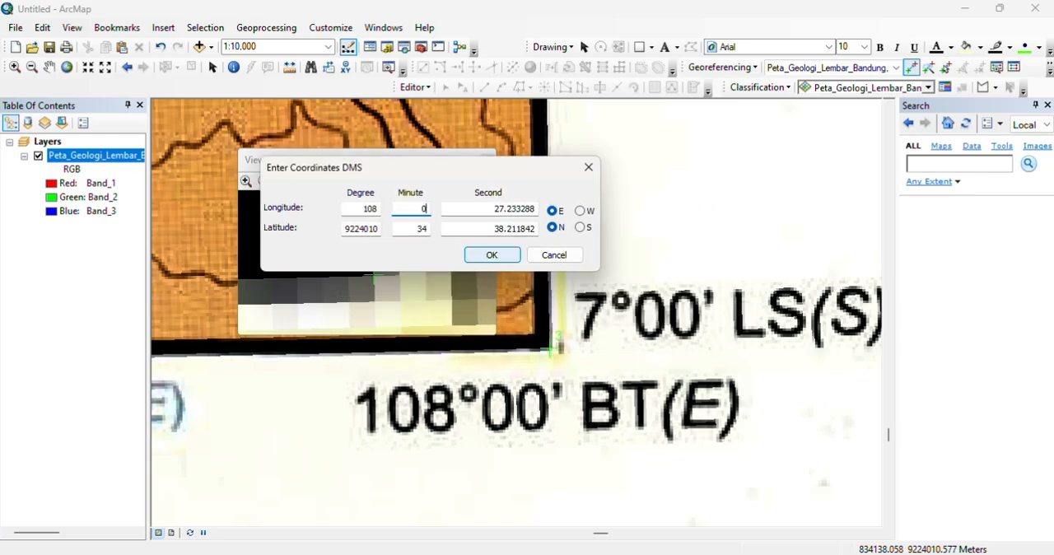
type("7")
key("Tab")
type("0")
key("Return")
Step: Close the previous viewer and open a magnified one on the map frame's southwest corner
left_click(487, 160)
scroll(422, 463, "down", 3)
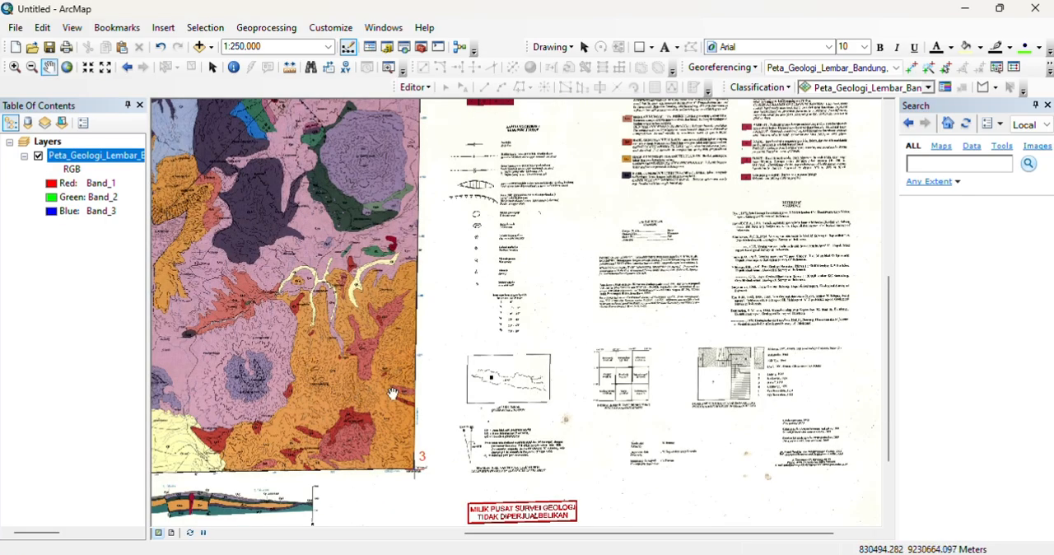
scroll(437, 388, "up", 7)
left_click_drag(538, 383, 561, 408)
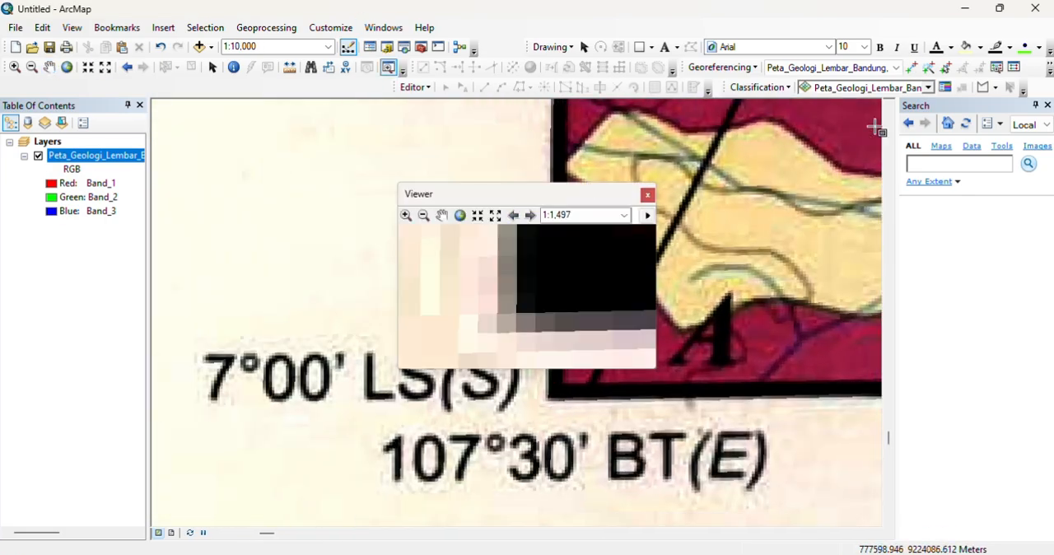
Step: Add a control point at the frame's southwest corner with DMS coordinates longitude 107°30' E and latitude 7°00' S
left_click(911, 67)
left_click(517, 313)
right_click(518, 312)
left_click(598, 338)
type("107")
key("Tab")
type("307")
key("Tab")
type("0")
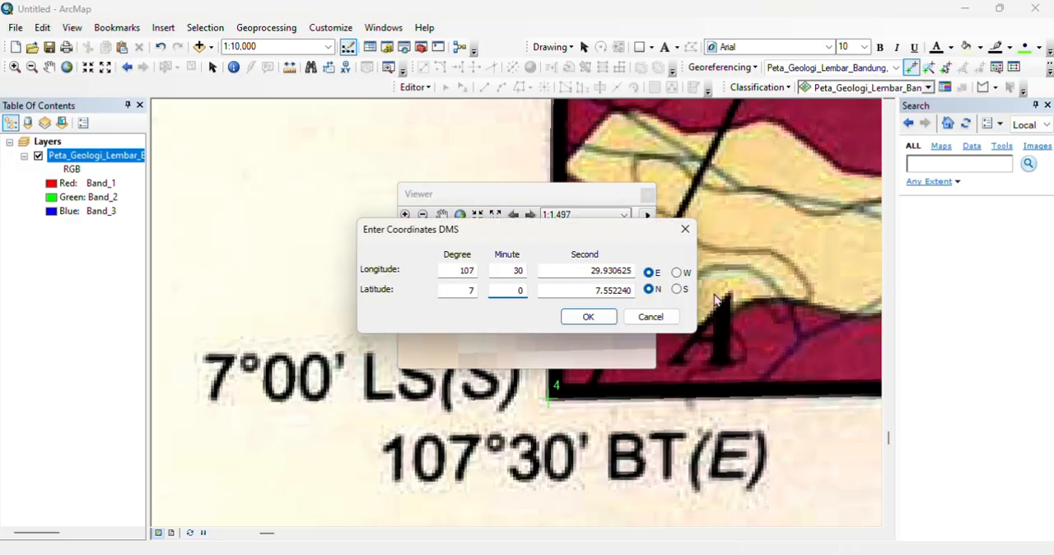
key("Return")
right_click(74, 155)
left_click(127, 239)
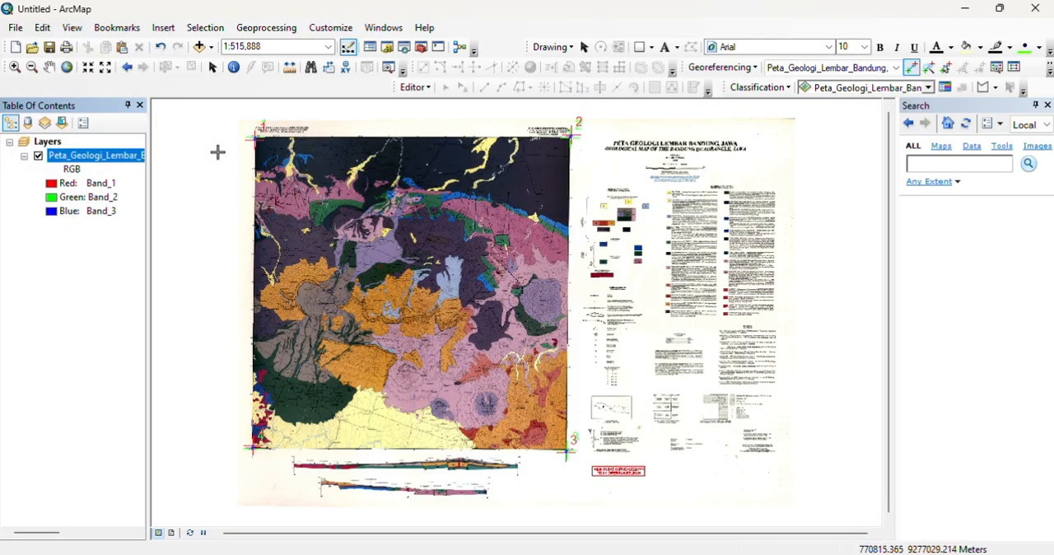
Step: Add the ADMINISTRASI_AR_KECAMATAN layer from the BatasWilayah dataset in the KAB BANDUNGBARAT geodatabase
left_click(199, 49)
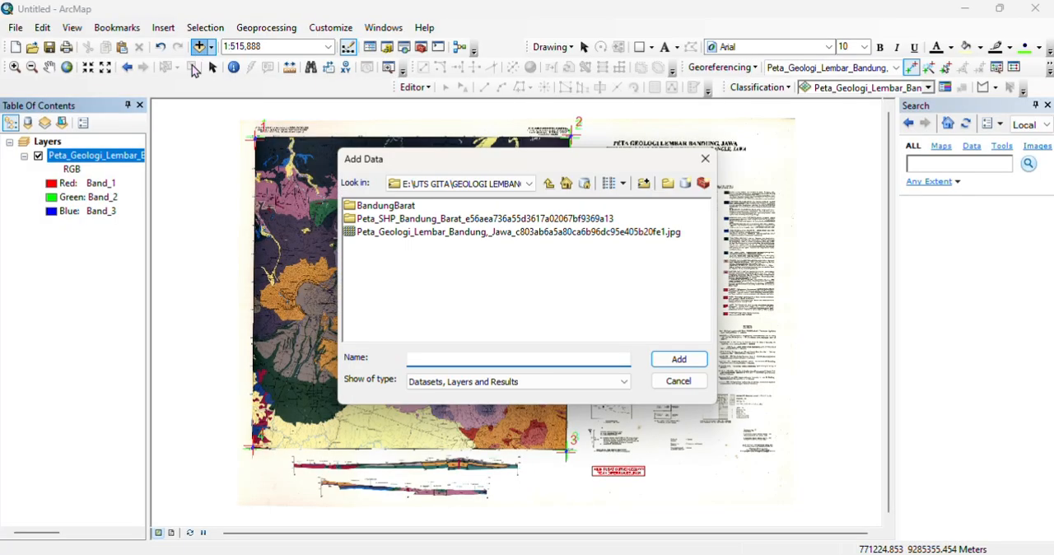
double_click(381, 206)
double_click(380, 206)
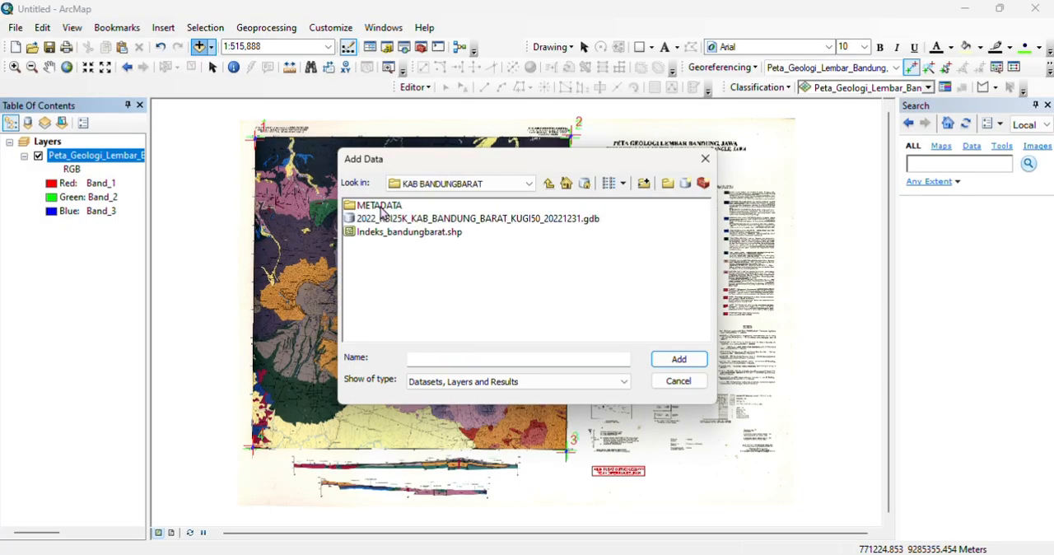
double_click(393, 219)
double_click(374, 211)
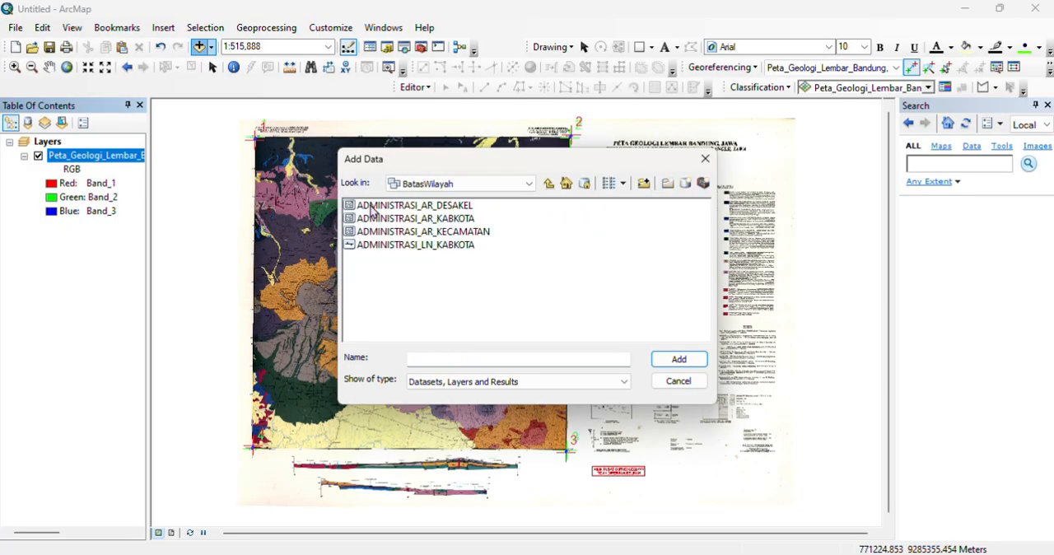
double_click(401, 231)
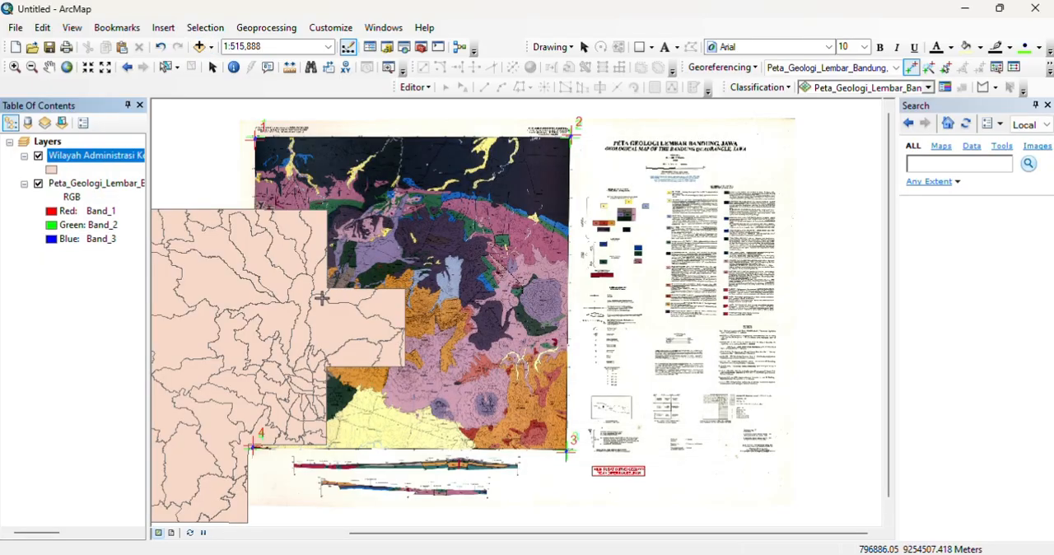
Step: Open the Wilayah Administrasi Kecamatan attribute table and sort it by the Kecamatan or district name field
left_click(49, 67)
left_click_drag(357, 228, 433, 224)
right_click(89, 158)
left_click(141, 196)
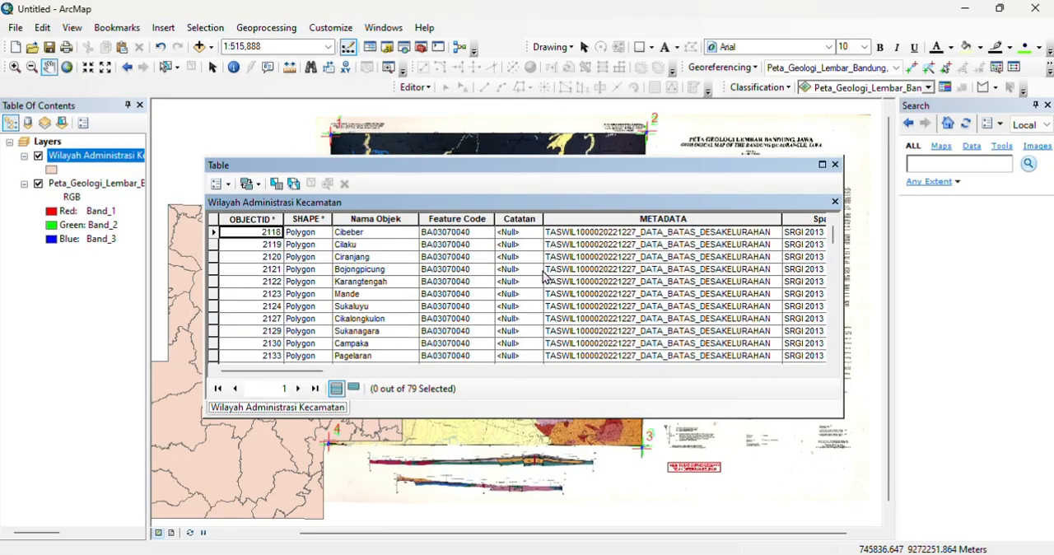
scroll(543, 276, "down", 8)
left_click_drag(303, 371, 630, 377)
double_click(491, 217)
scroll(504, 279, "down", 10)
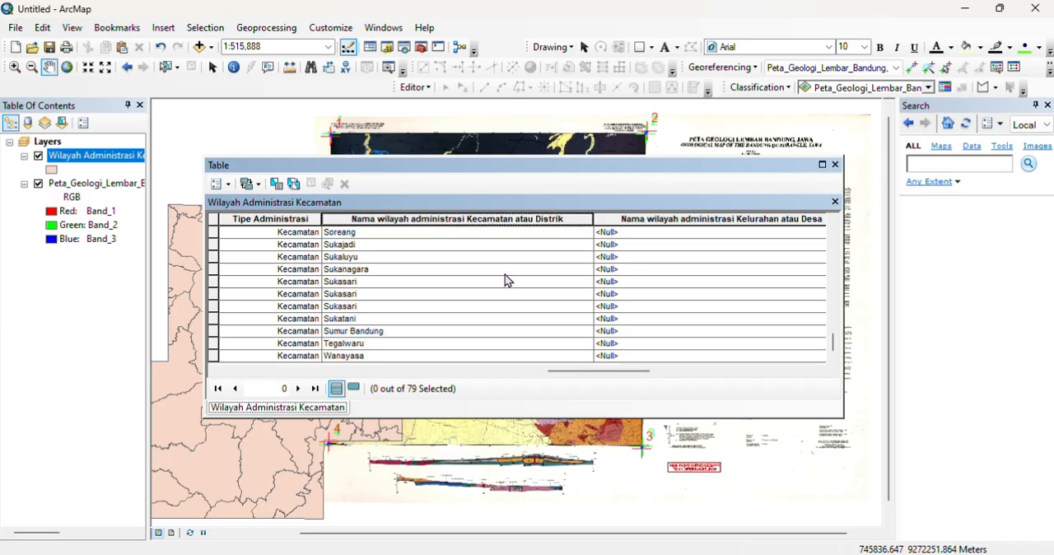
scroll(505, 280, "up", 15)
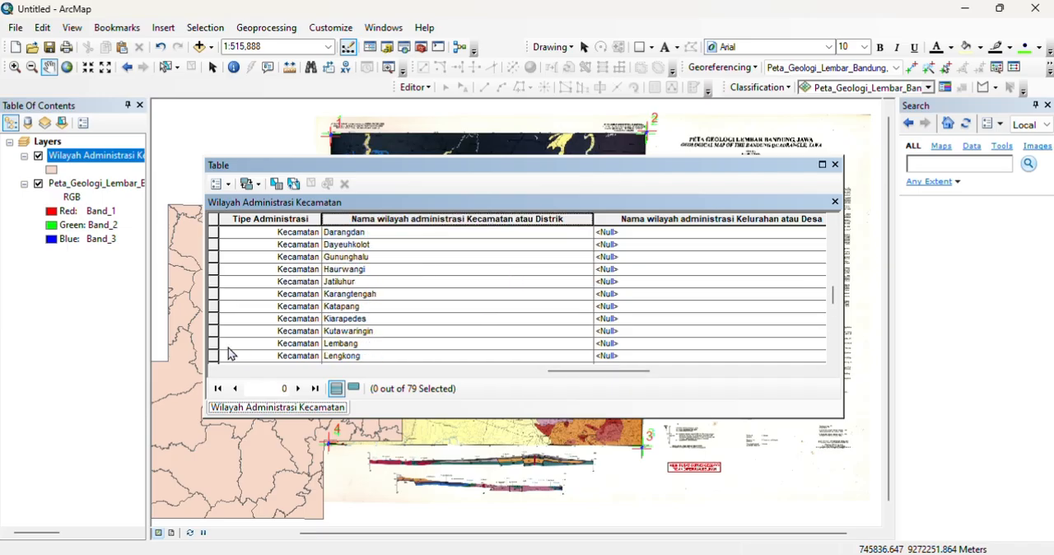
Step: Select the Lembang record in the attribute table and check its polygon on the map
left_click(230, 345)
left_click_drag(587, 372, 295, 379)
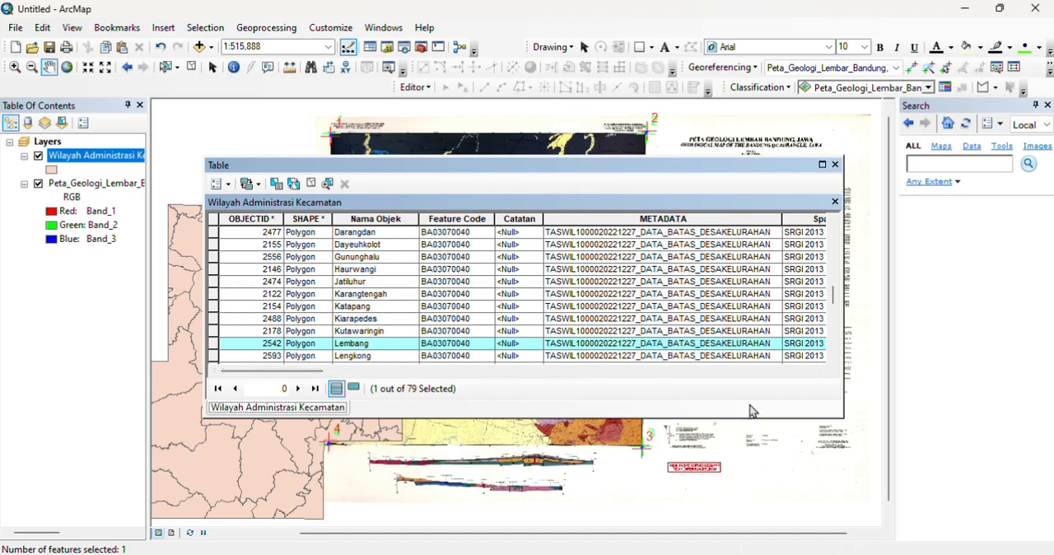
left_click_drag(540, 165, 1050, 196)
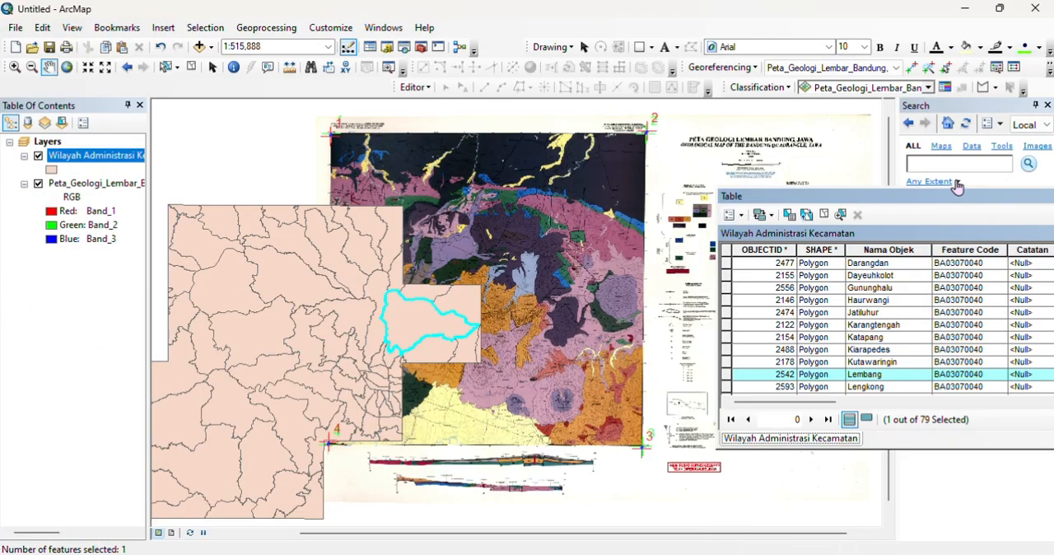
left_click_drag(946, 197, 483, 176)
Step: Start exporting the selected Lembang feature and connect the GEOLOGI LEMBANG\DATA OLAH folder as the output location
right_click(89, 156)
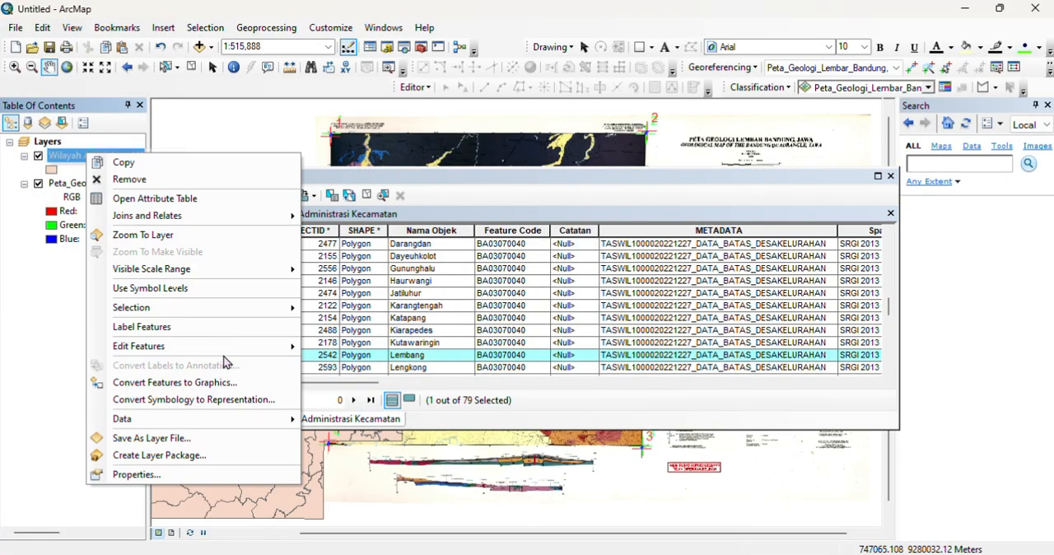
mouse_move(280, 418)
left_click(353, 437)
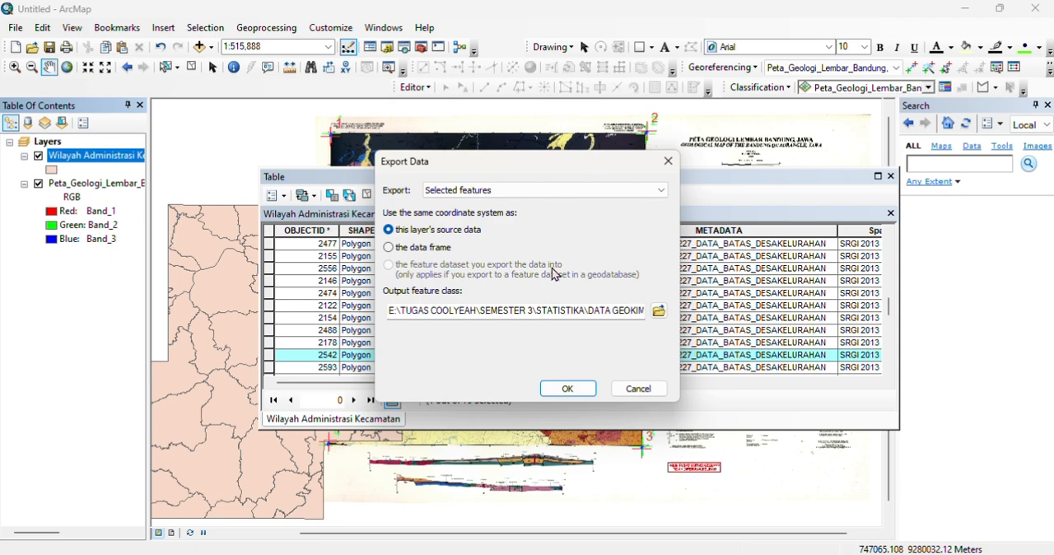
left_click(658, 310)
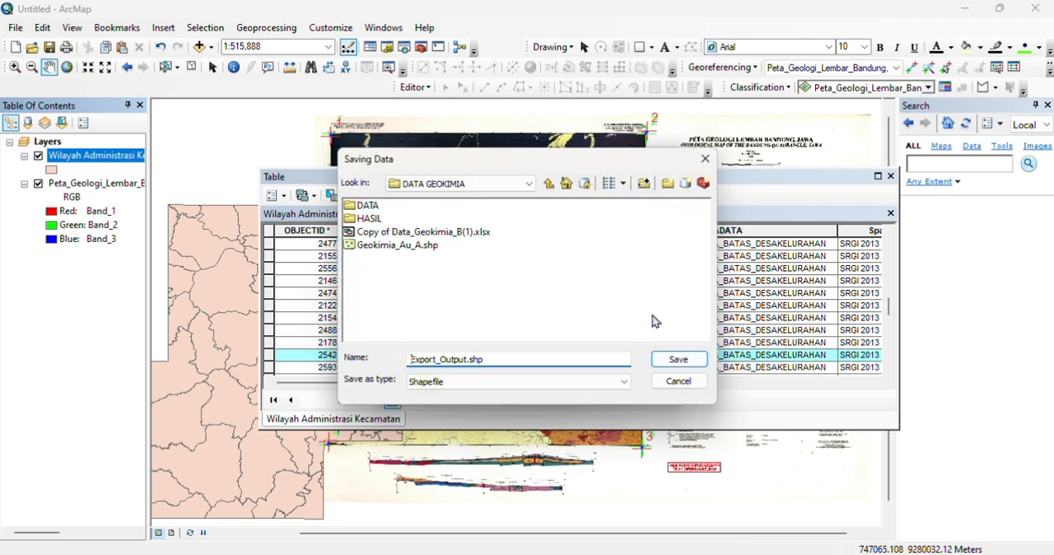
left_click(668, 189)
left_click(454, 291)
left_click(471, 275)
scroll(491, 299, "down", 15)
scroll(499, 308, "up", 2)
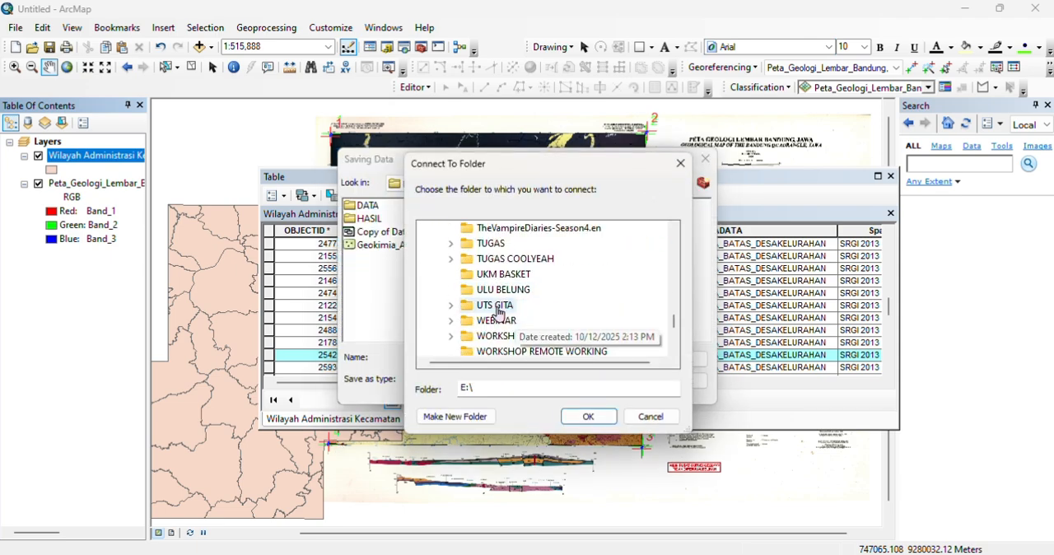
left_click(499, 306)
left_click(519, 304)
left_click(587, 416)
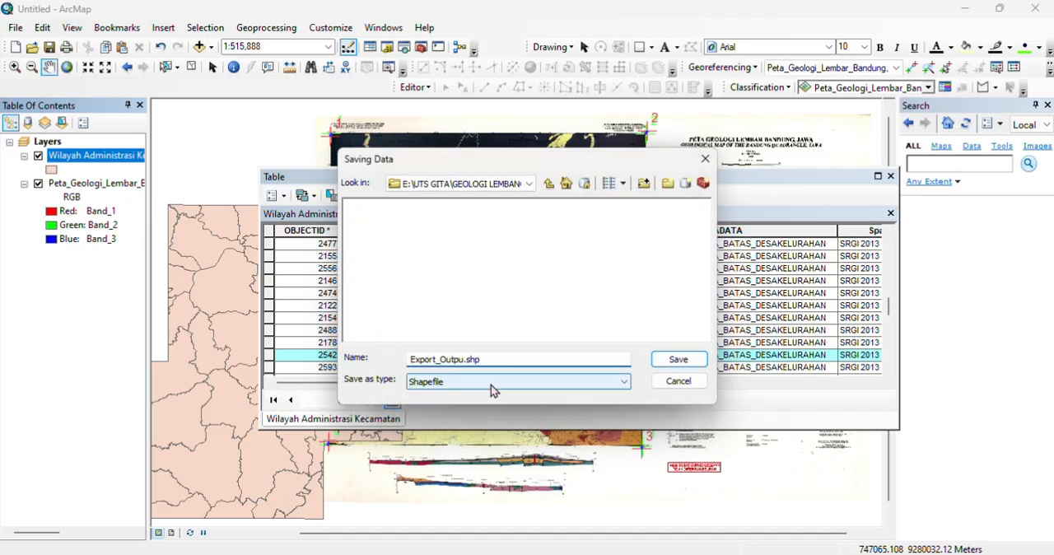
Step: Export the selected feature as the shapefile export_lemb.shp using the layer's source coordinate system and add it to the map
key("BackSpace")
key("BackSpace")
key("BackSpace")
key("BackSpace")
key("BackSpace")
key("BackSpace")
key("BackSpace")
key("BackSpace")
key("BackSpace")
key("BackSpace")
key("BackSpace")
key("BackSpace")
type("lem")
type("ort_lemb")
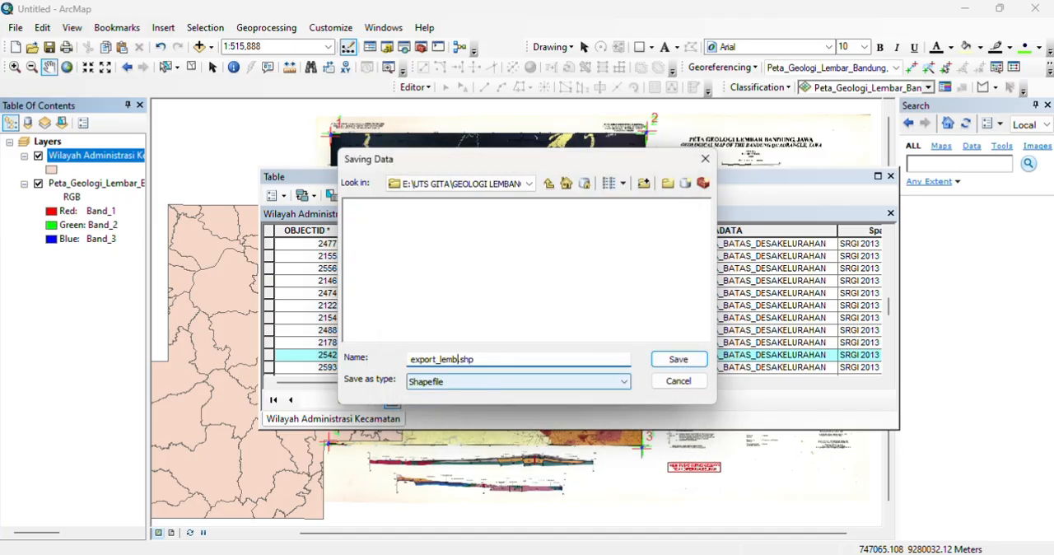
left_click(677, 360)
left_click(572, 390)
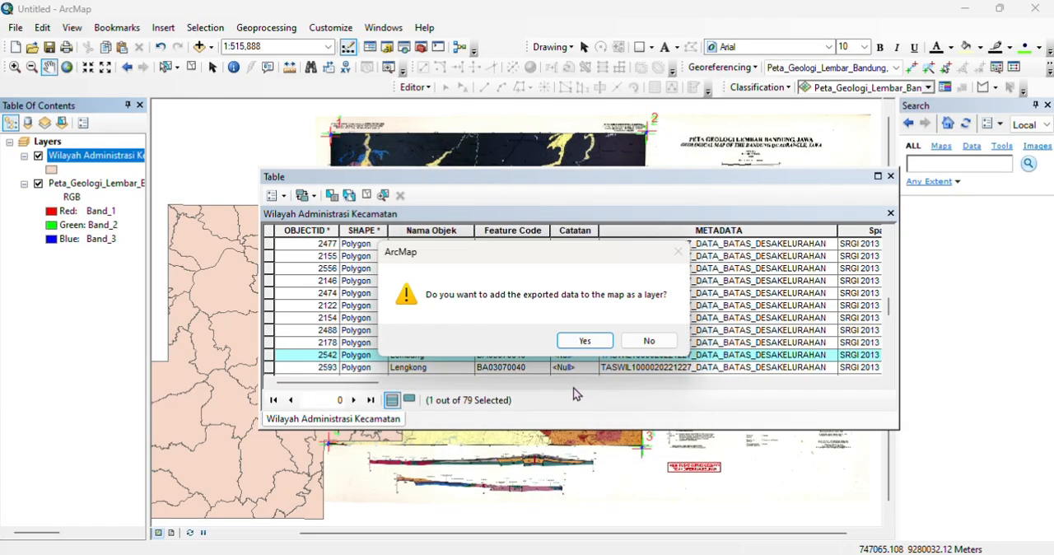
left_click(596, 341)
Step: Close the attribute table and hide the Wilayah Administrasi Kecamatan layer
left_click_drag(663, 181, 592, 317)
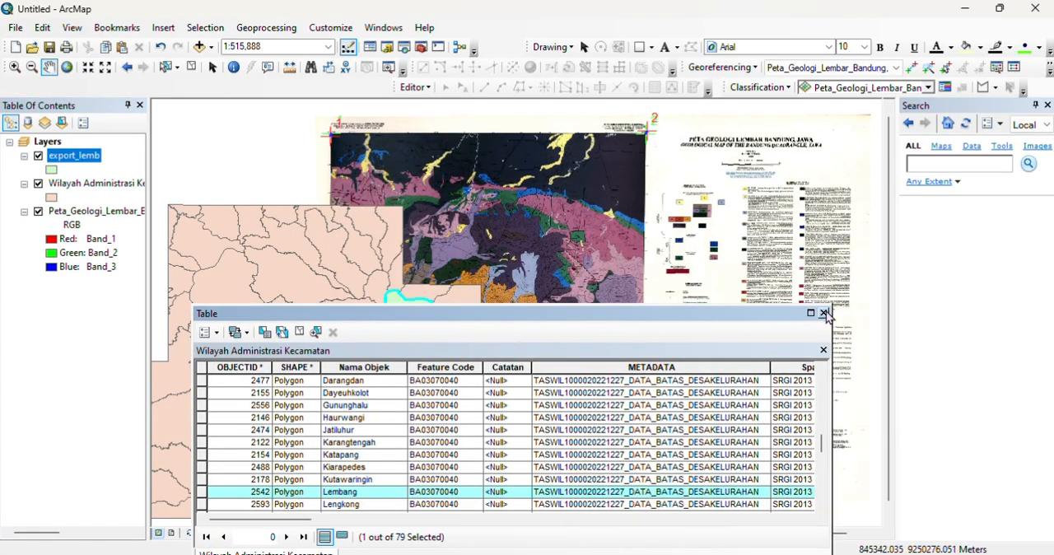
left_click(818, 311)
left_click(38, 184)
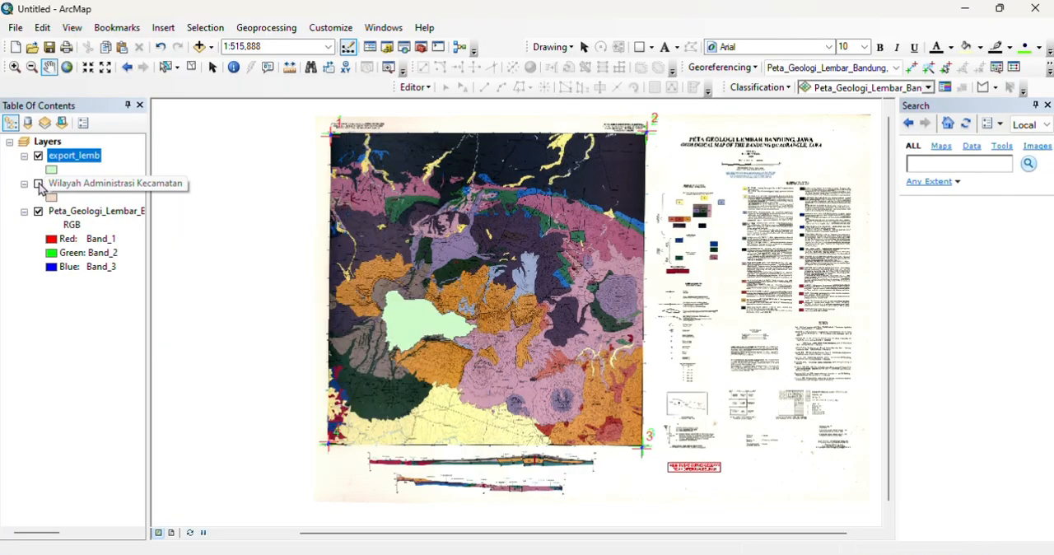
scroll(376, 326, "up", 3)
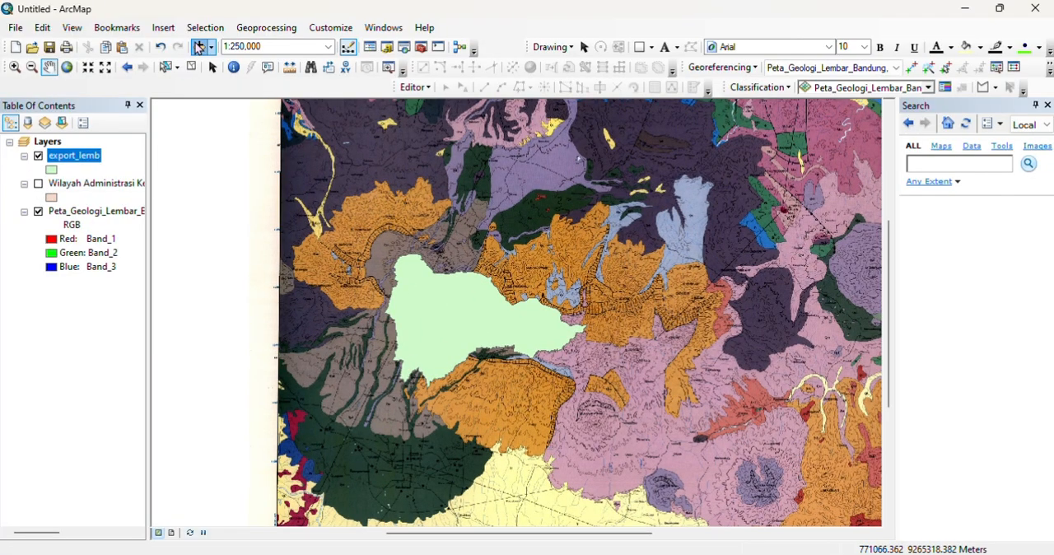
Step: Add the geologi_ar_100k_bandung_barat layer from the Peta_SHP_Bandung_Barat folder to the map
left_click(199, 46)
left_click(549, 183)
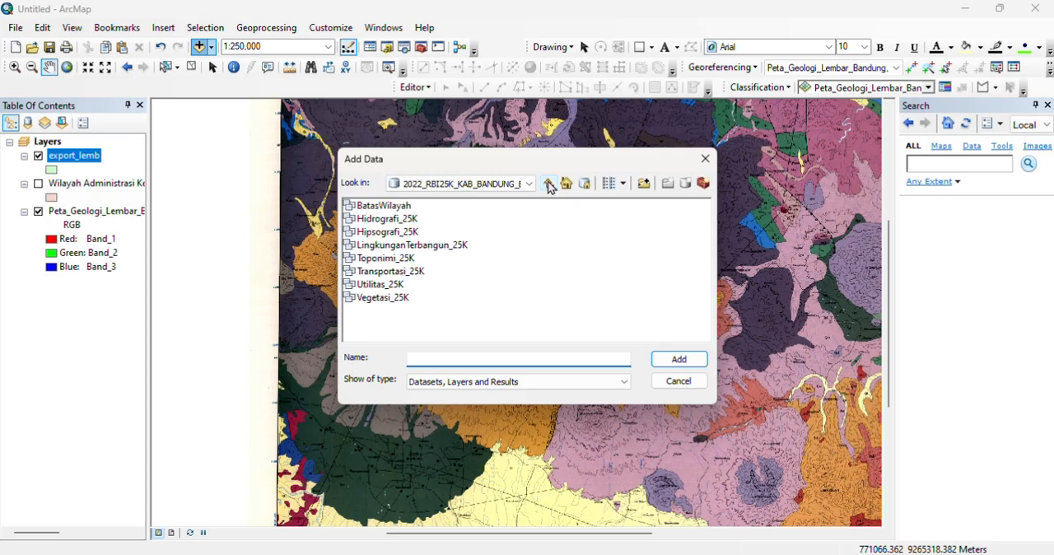
left_click(549, 184)
left_click(549, 183)
left_click(549, 183)
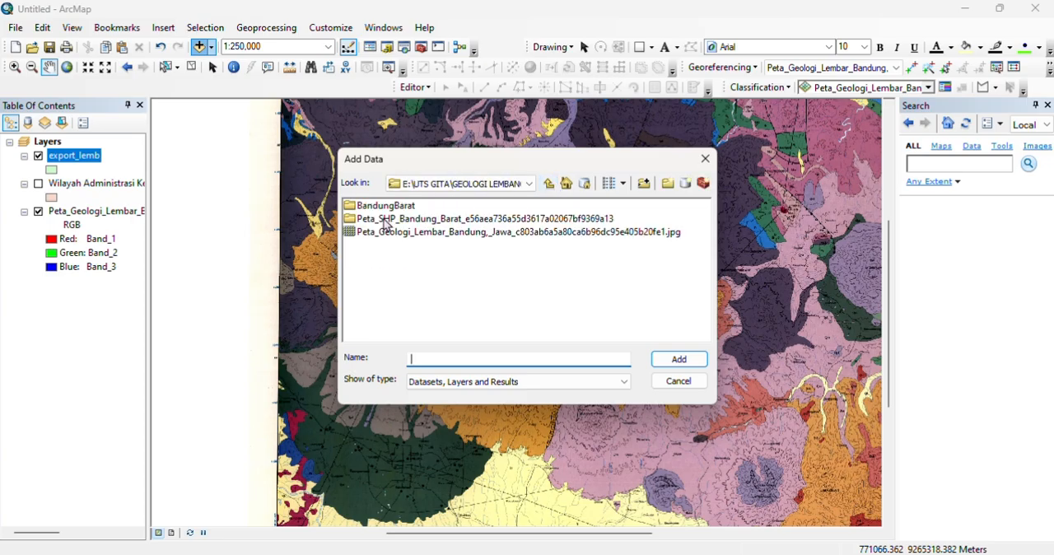
double_click(390, 219)
left_click(419, 206)
left_click(680, 359)
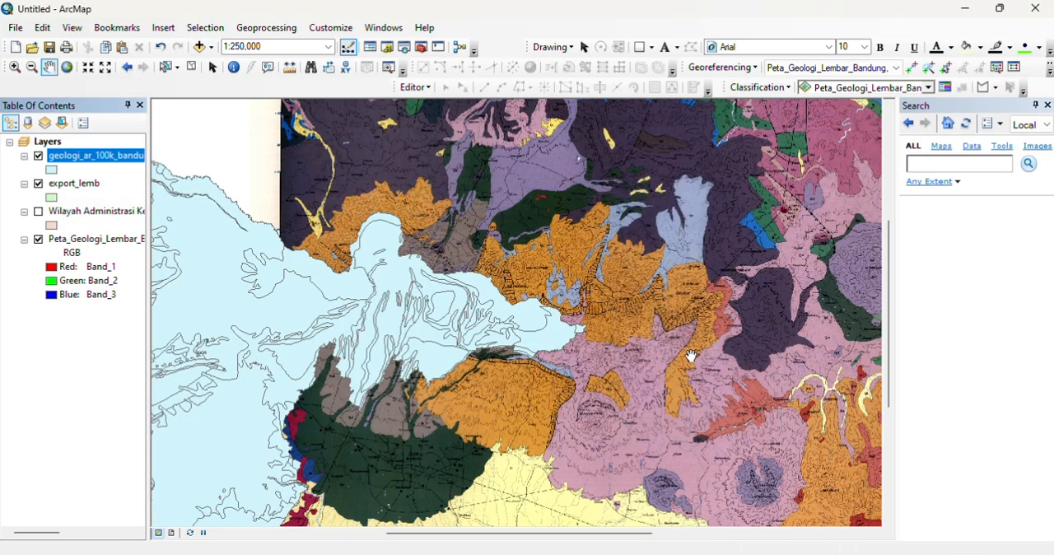
Step: Set up the Clip tool with geologi_ar_100k_bandung_barat as input features and export_lemb as clip features
left_click(268, 27)
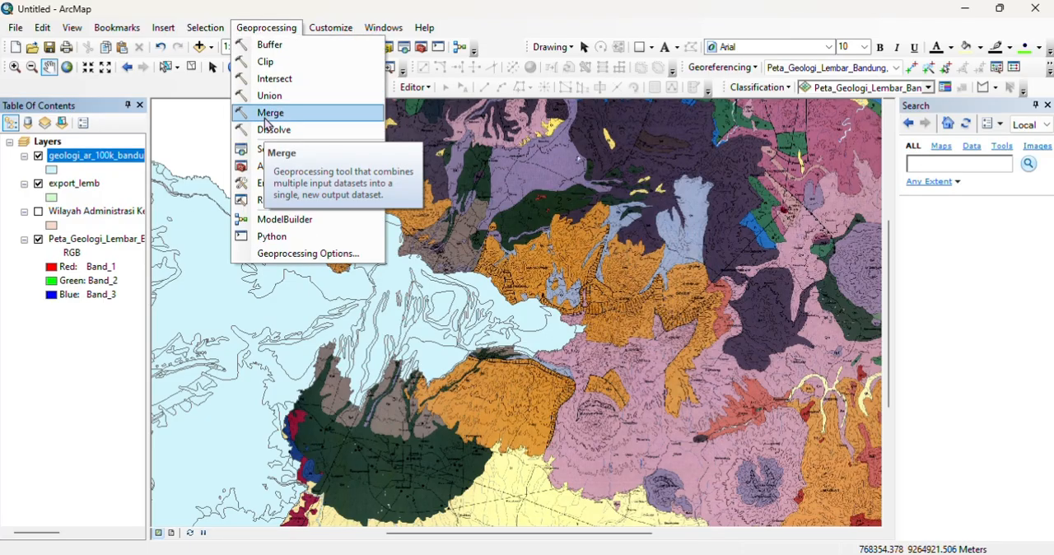
left_click(265, 62)
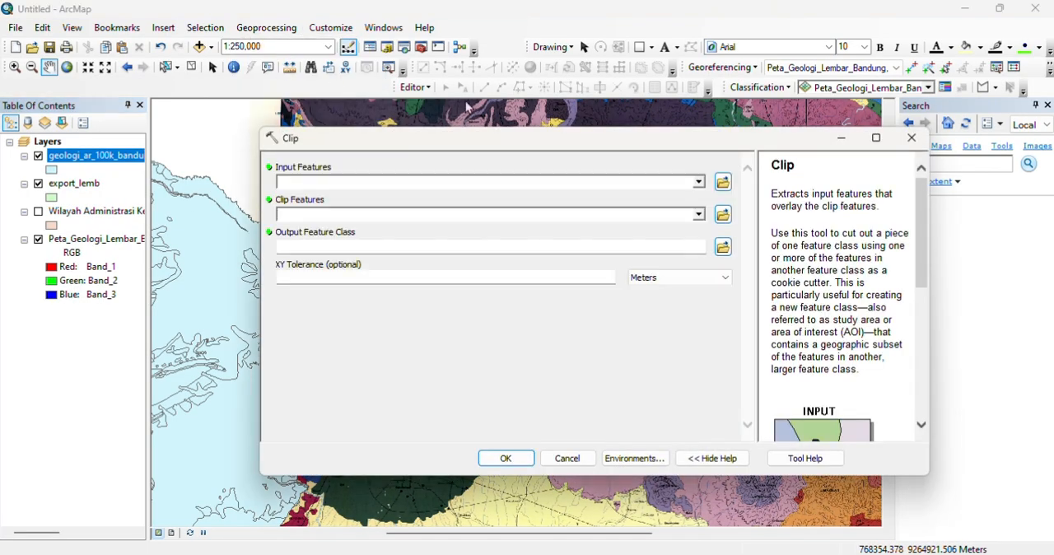
left_click(700, 184)
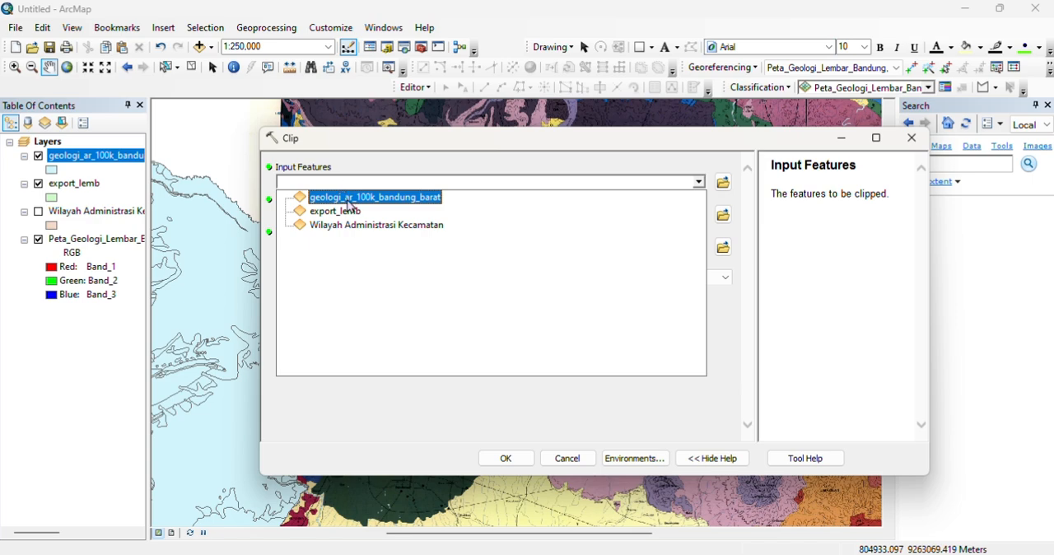
left_click(368, 198)
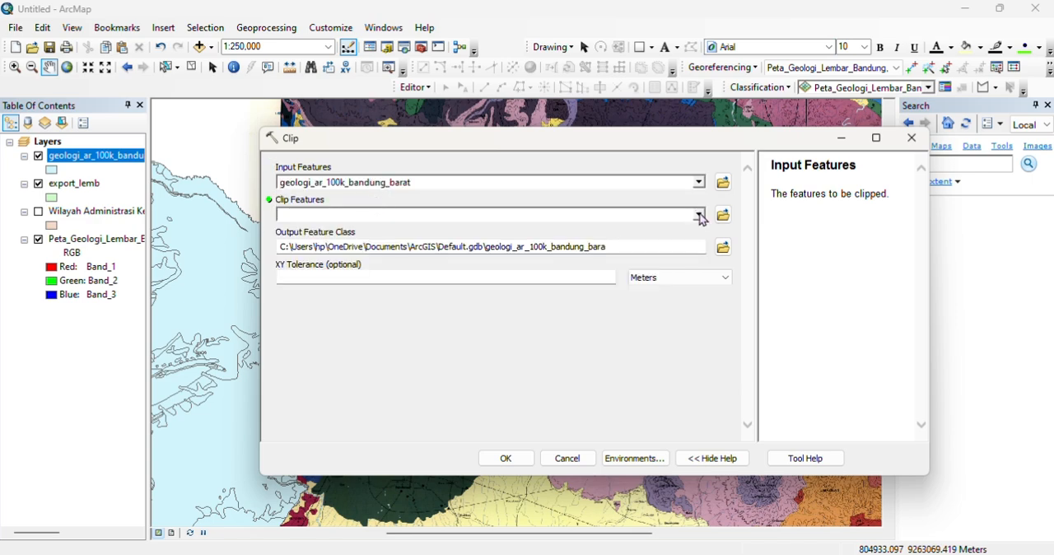
left_click(375, 214)
left_click(360, 251)
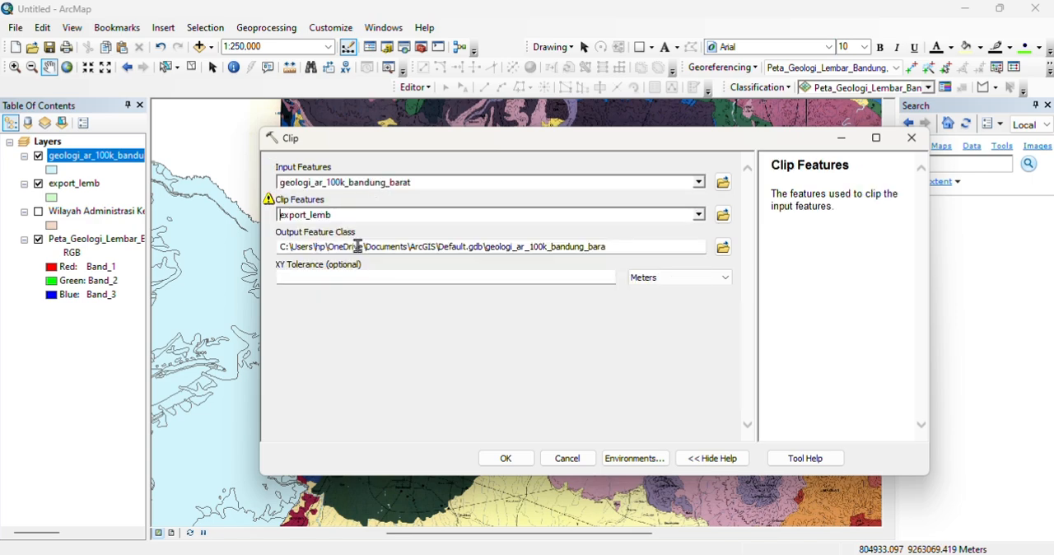
Step: Set the clip output to geologi_lemb in the GEOLOGI LEMBANG\DATA OLAH folder and run the Clip tool
left_click(722, 248)
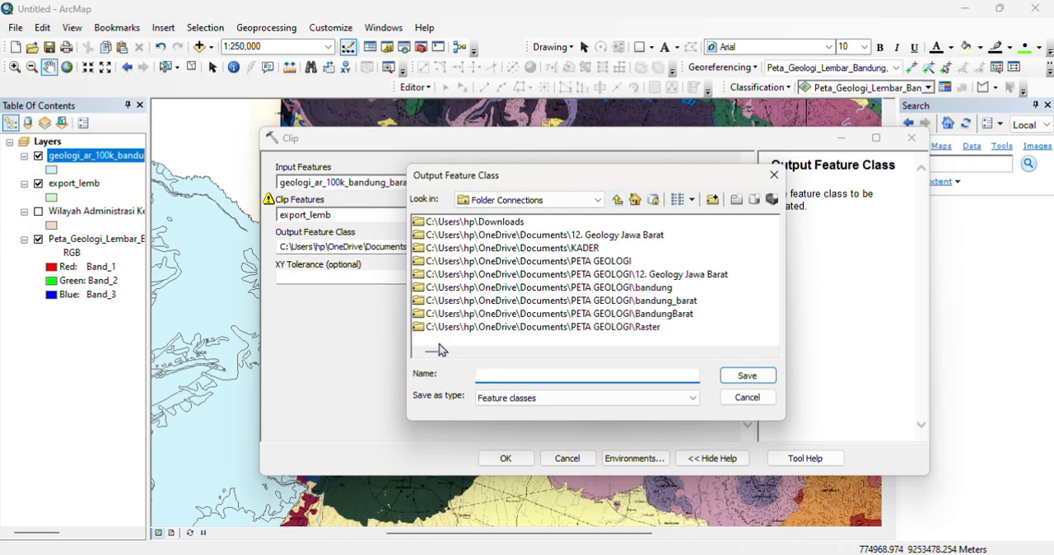
left_click_drag(439, 349, 768, 360)
double_click(558, 299)
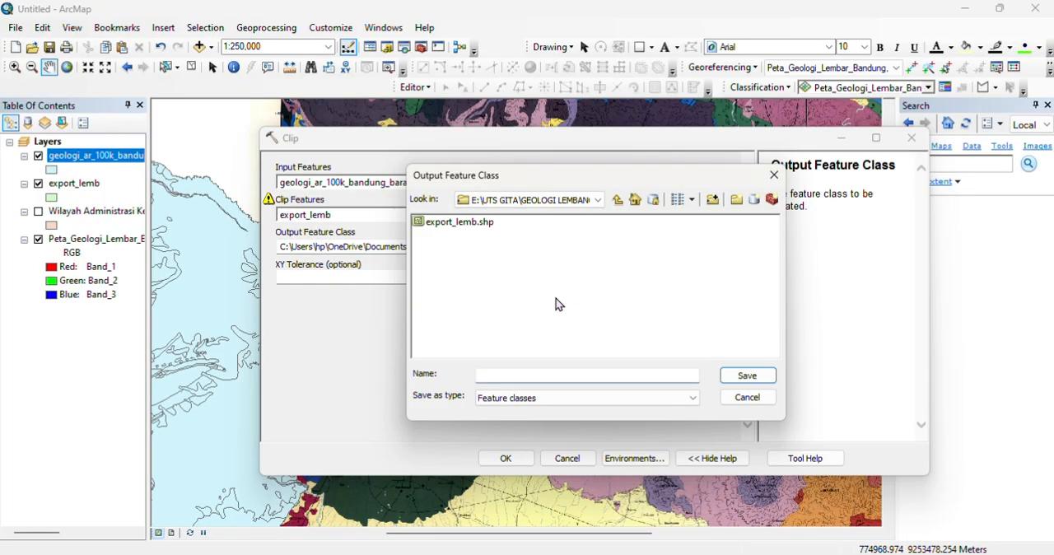
left_click_drag(635, 179, 647, 215)
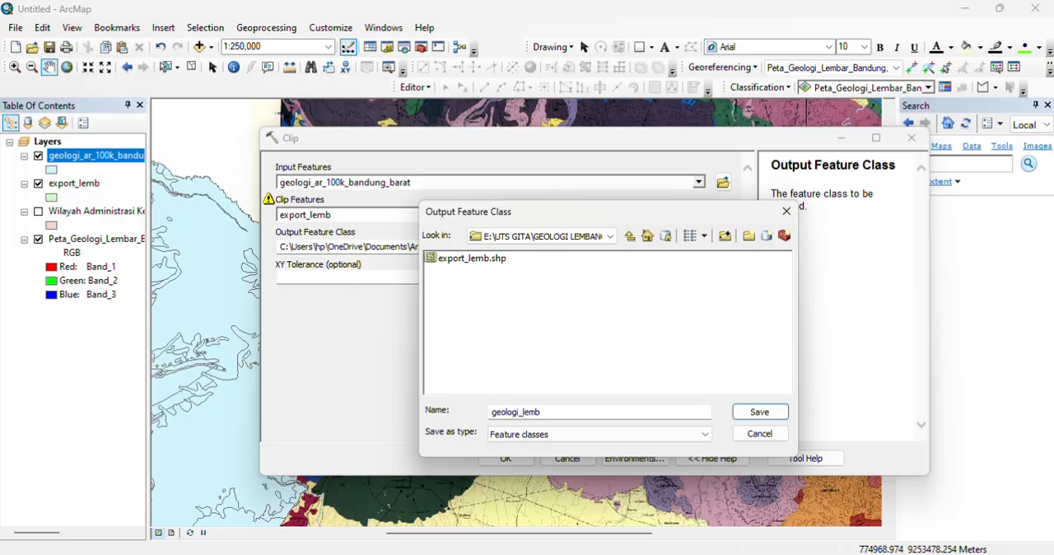
left_click(736, 413)
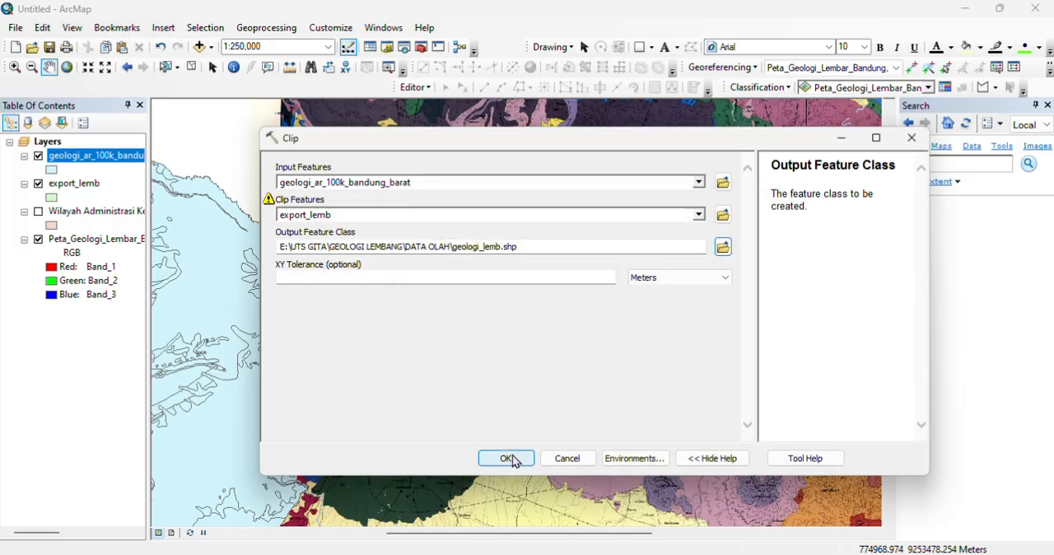
mouse_move(272, 206)
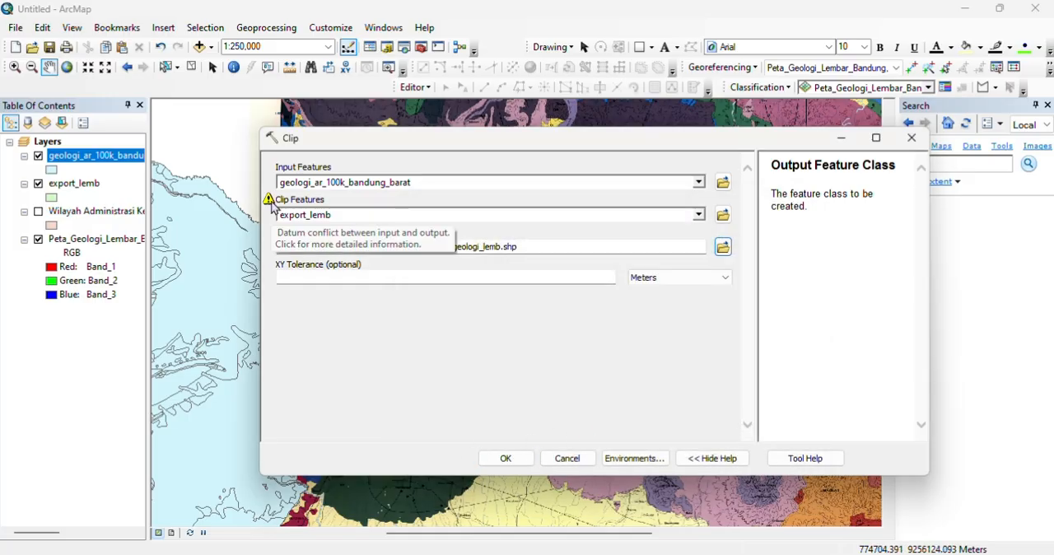
left_click(527, 458)
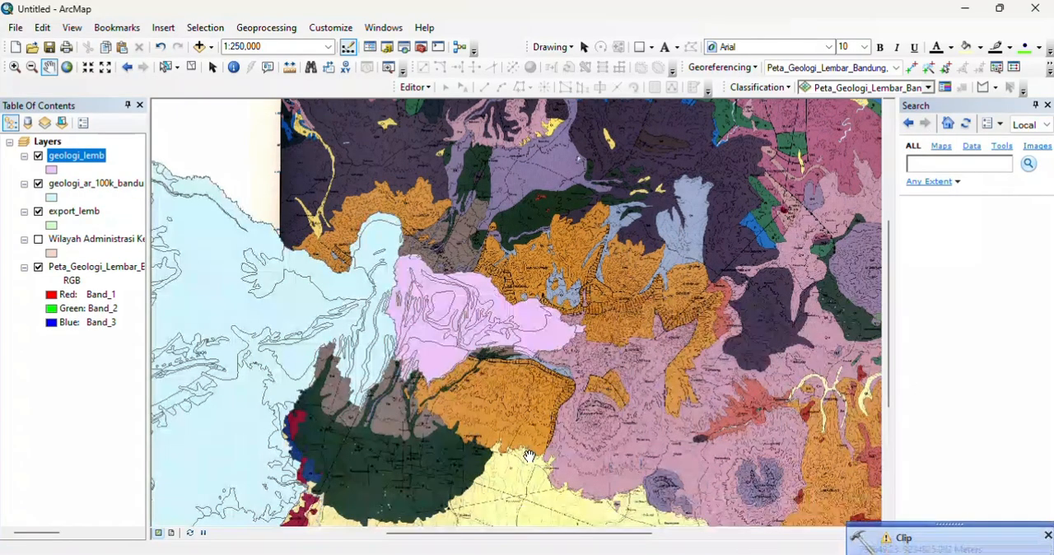
Step: Hide the export_lemb and geologi_ar_100k_bandung_barat layers, leaving the clipped geology displayed over the scanned map
left_click(39, 214)
left_click(38, 184)
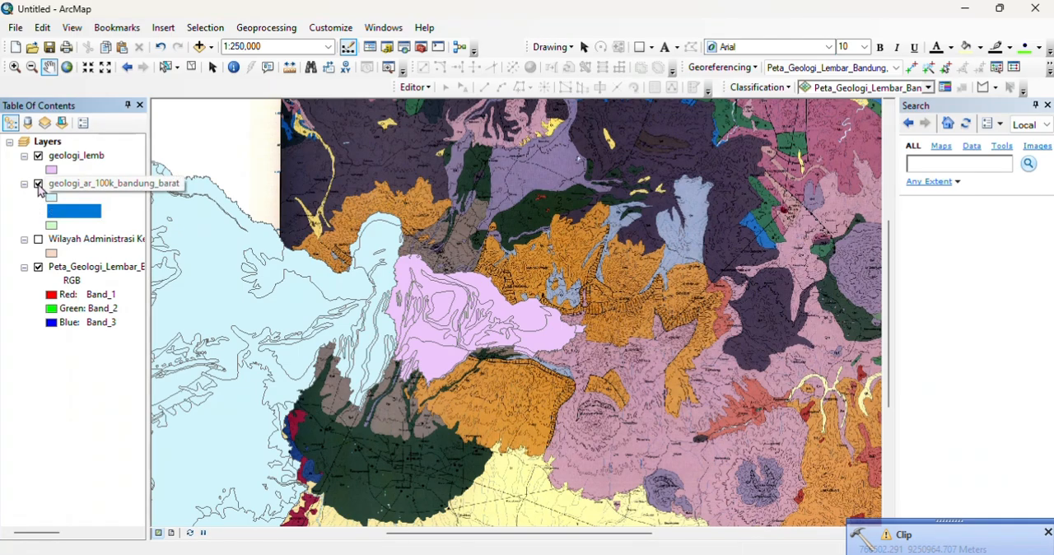
scroll(498, 371, "up", 2)
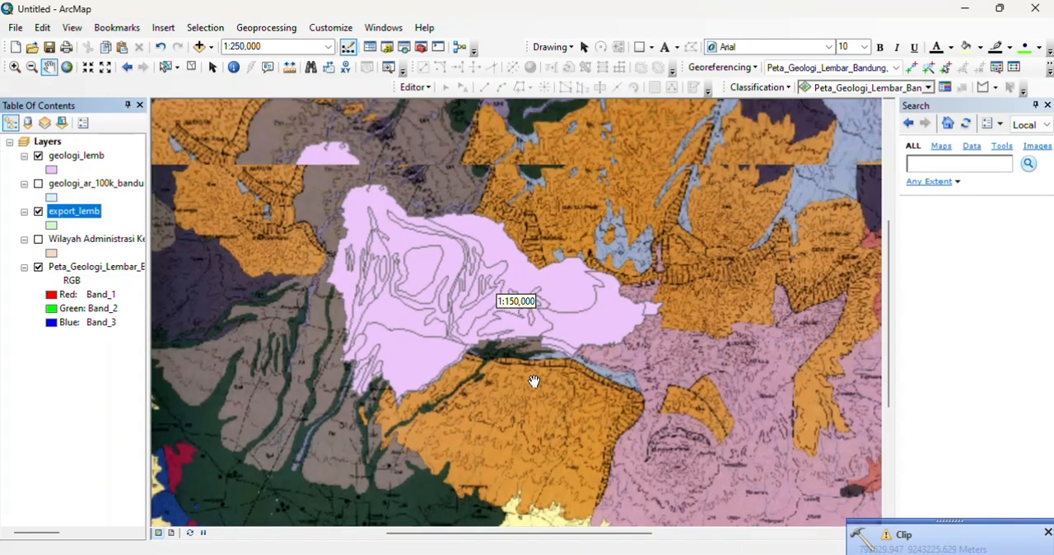
scroll(535, 383, "up", 1)
left_click_drag(531, 347, 576, 397)
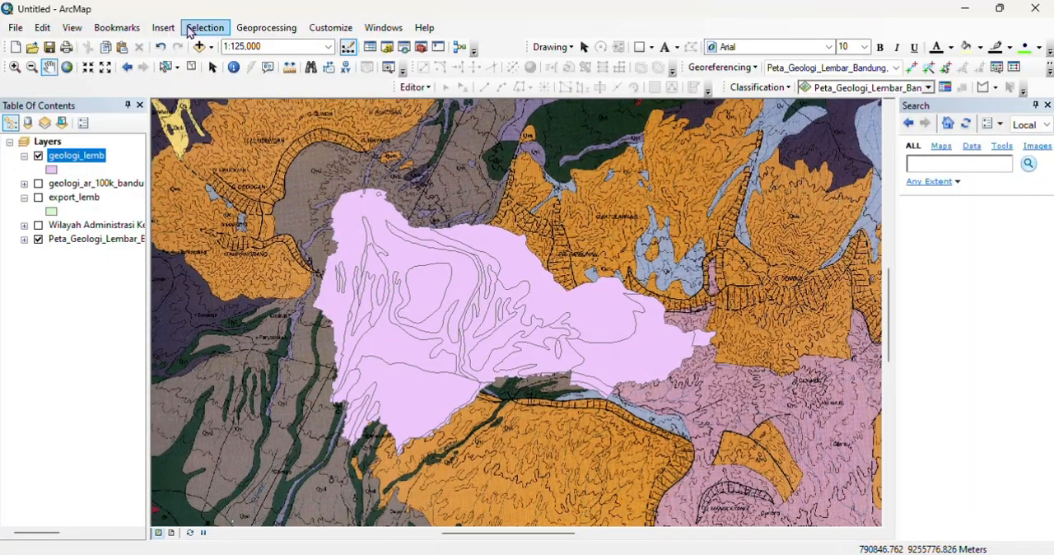
Step: Symbolize the geologi_lemb layer by unique values of the SIMOBJ field, adding all values
right_click(82, 156)
left_click(195, 475)
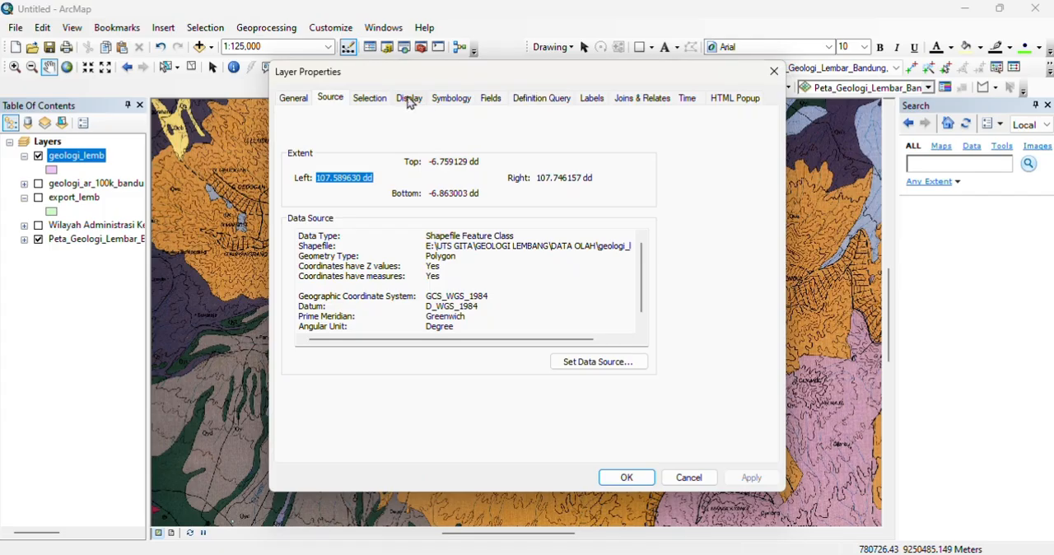
left_click(450, 99)
left_click(323, 151)
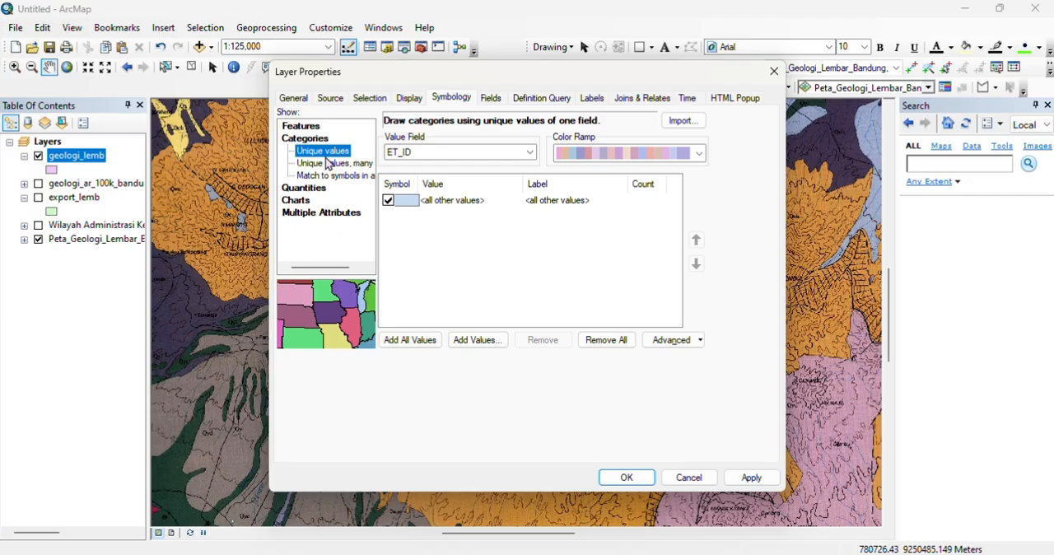
left_click(404, 339)
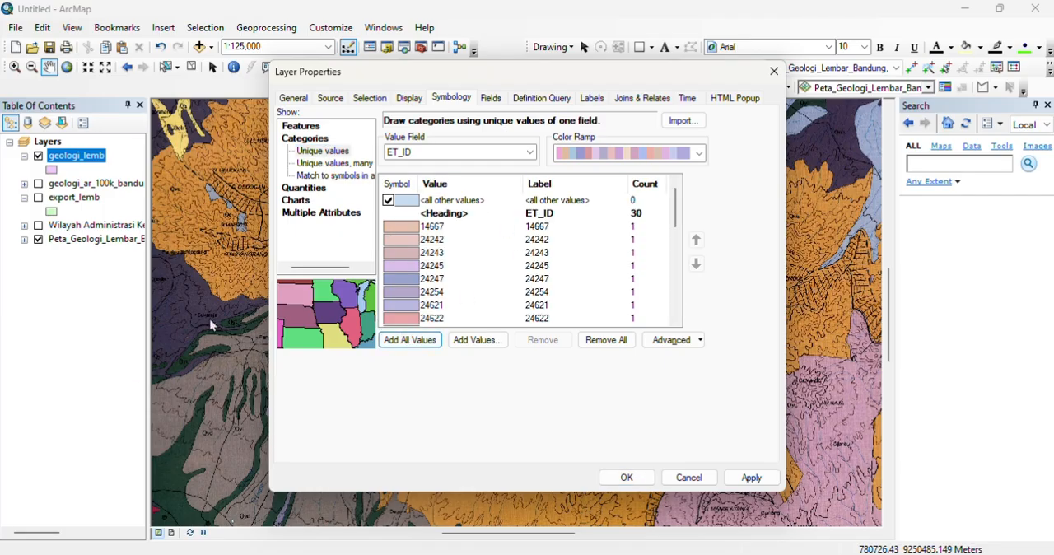
left_click(530, 151)
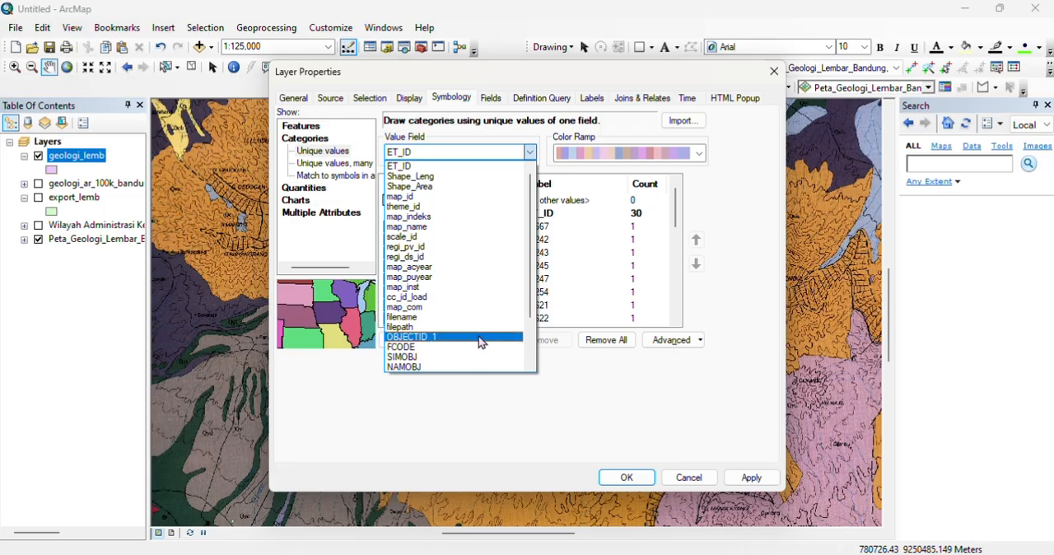
left_click(474, 357)
left_click(409, 339)
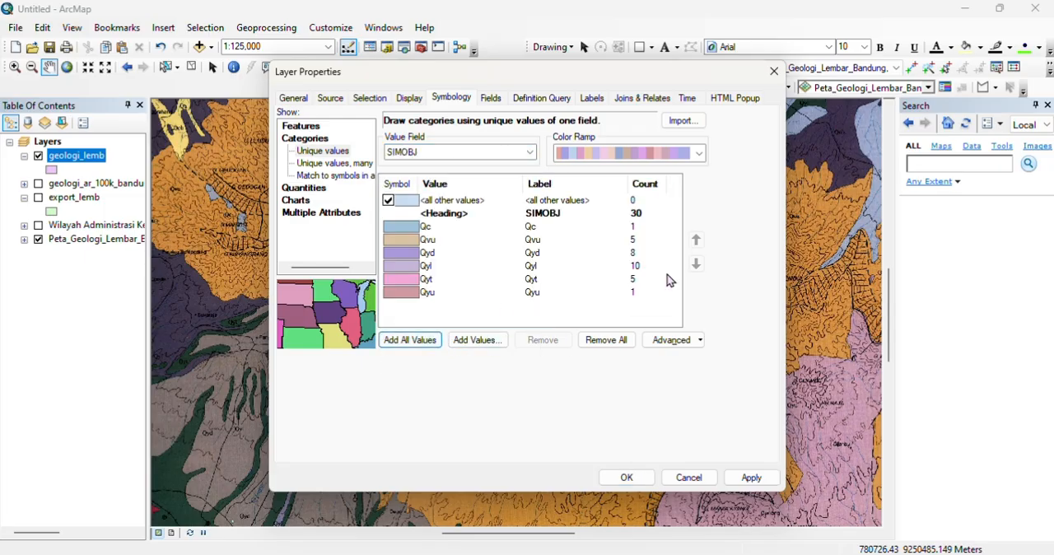
Step: Choose a different color ramp for the SIMOBJ categories and apply the symbology to the layer
left_click(700, 154)
left_click(529, 323)
left_click(750, 477)
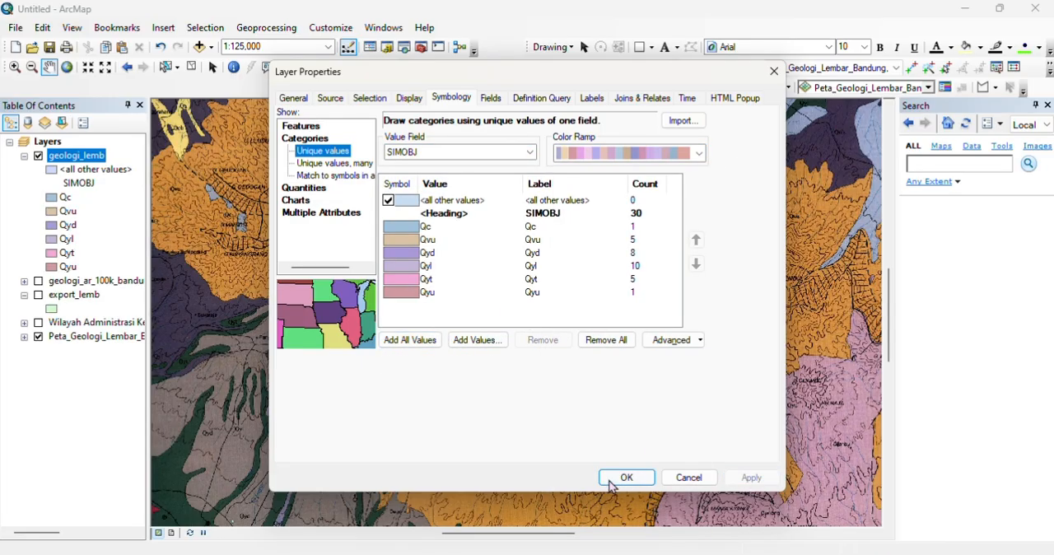
left_click(627, 477)
Step: Hide the geologi_lemb layer to view the scanned geological map beneath the Lembang area
scroll(499, 339, "up", 2)
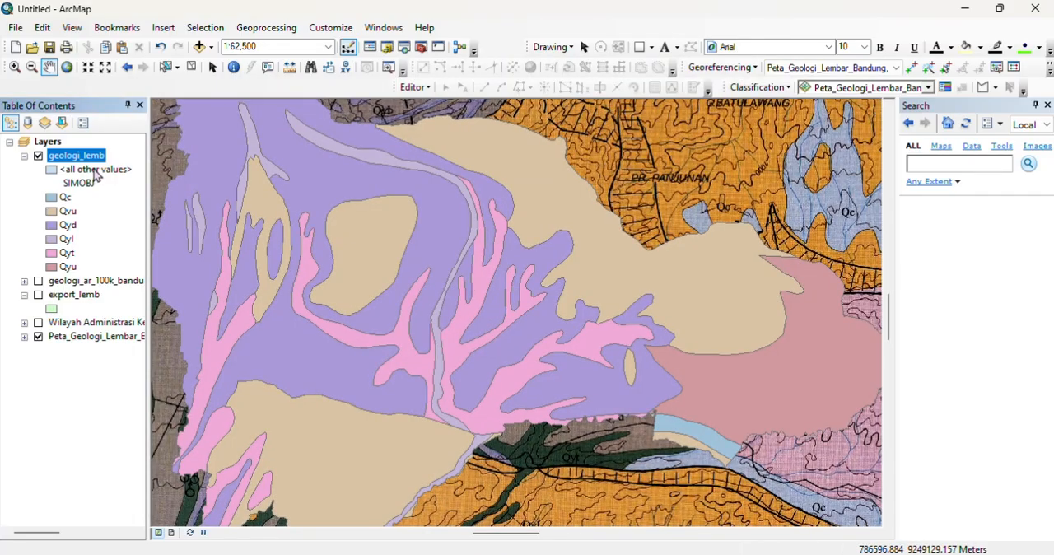
left_click(37, 156)
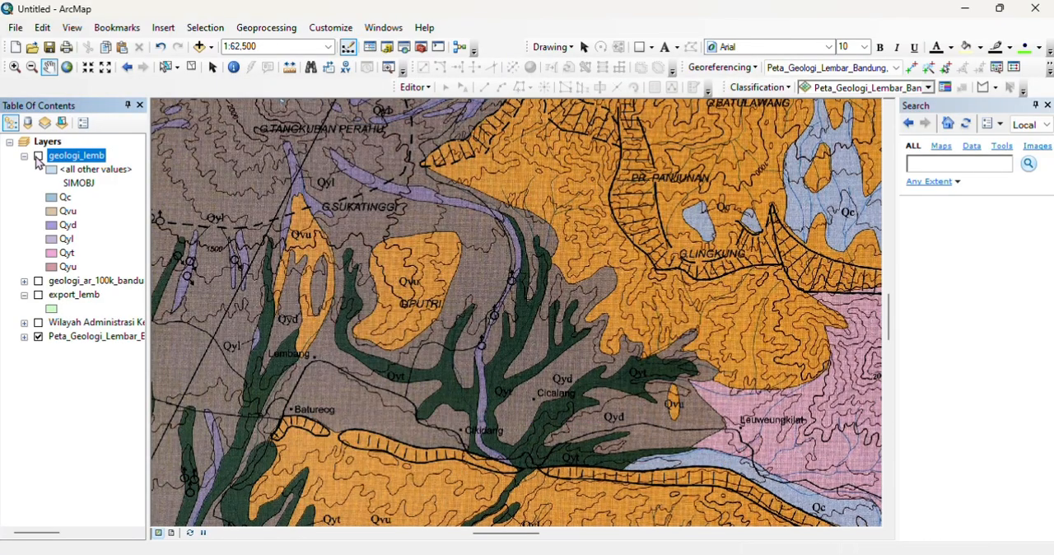
Step: Show the geologi_lemb layer again and give the Qyt unit the Olive preset symbol
left_click(37, 157)
left_click(53, 252)
left_click(204, 212)
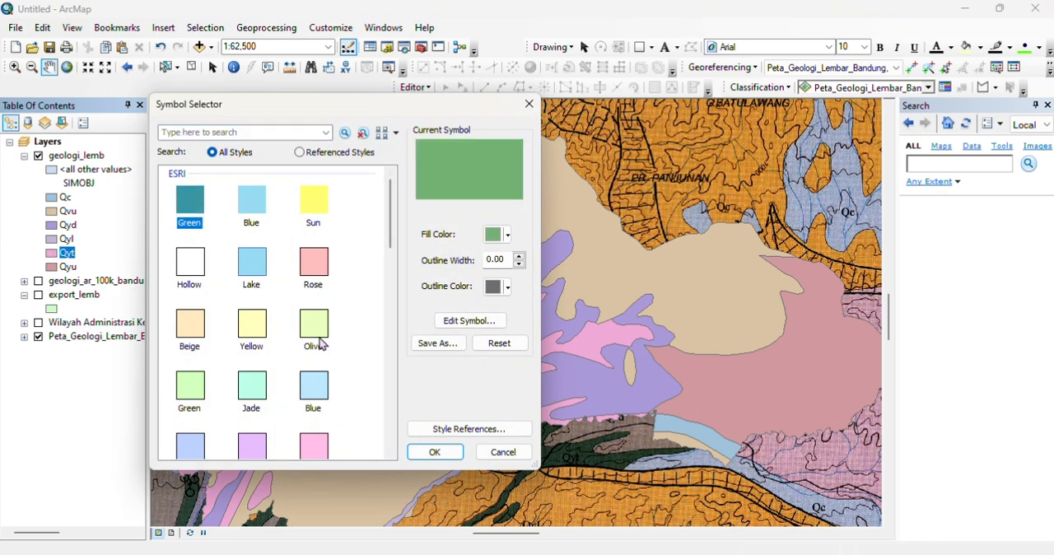
left_click(317, 335)
Step: Mix a custom dark green fill color for the Qyt unit to match the scanned geological map
left_click(507, 235)
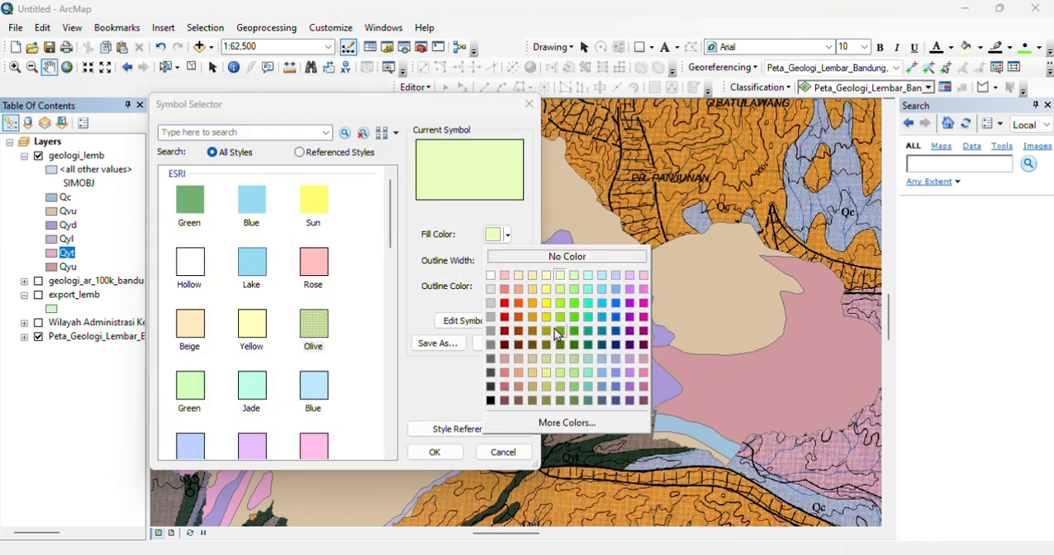
left_click(567, 423)
left_click_drag(372, 261, 342, 305)
left_click(406, 233)
left_click(399, 244)
left_click(405, 234)
left_click(387, 258)
left_click(317, 322)
left_click_drag(321, 284, 318, 265)
left_click(364, 351)
Step: Set the Qyt outline color to dark gray and apply the symbol
left_click(507, 287)
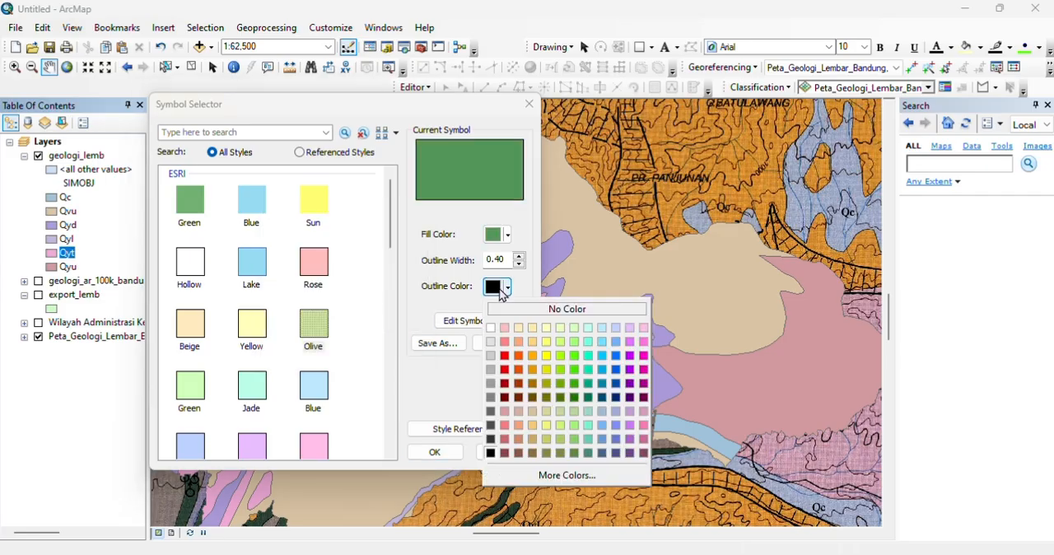
left_click(490, 427)
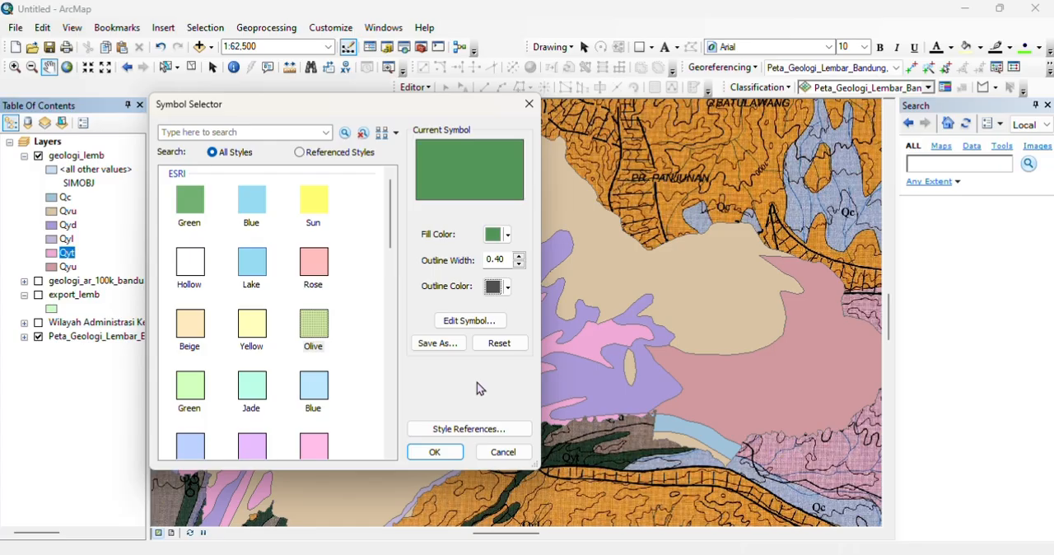
left_click(434, 452)
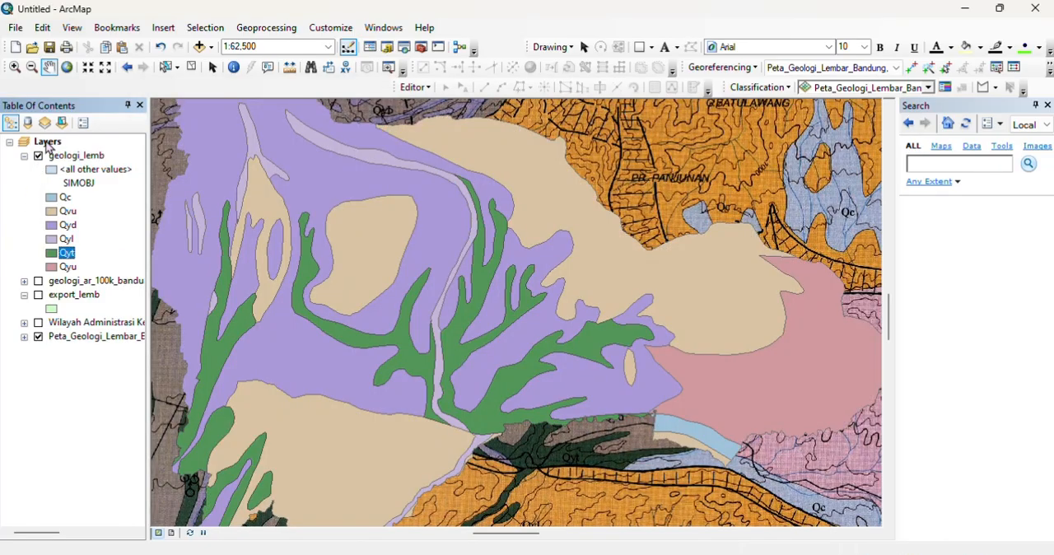
Step: Recolor the Qvu unit light orange, toggling the geologi_lemb layer to compare its colors with the scanned map
left_click(38, 155)
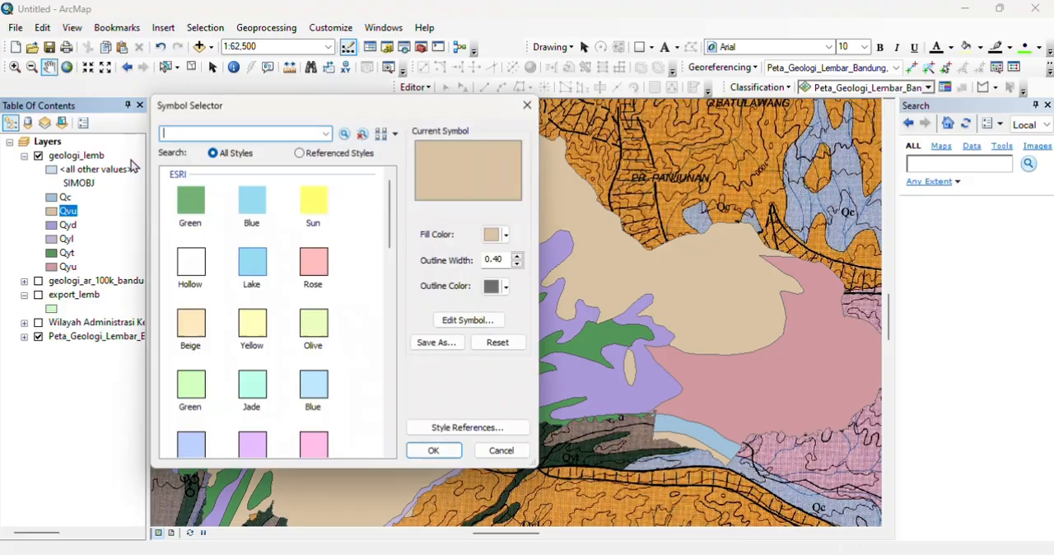
left_click(494, 232)
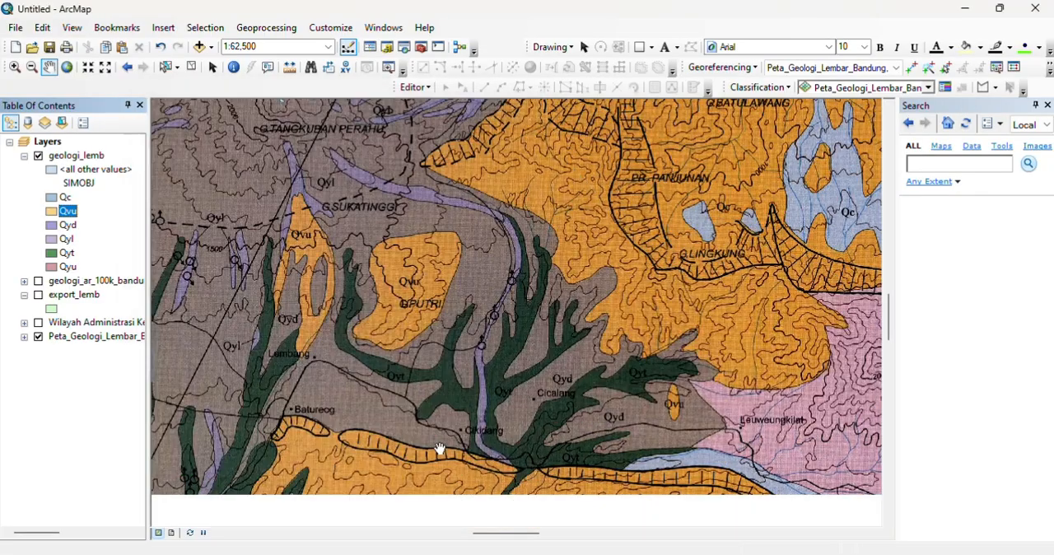
left_click(38, 155)
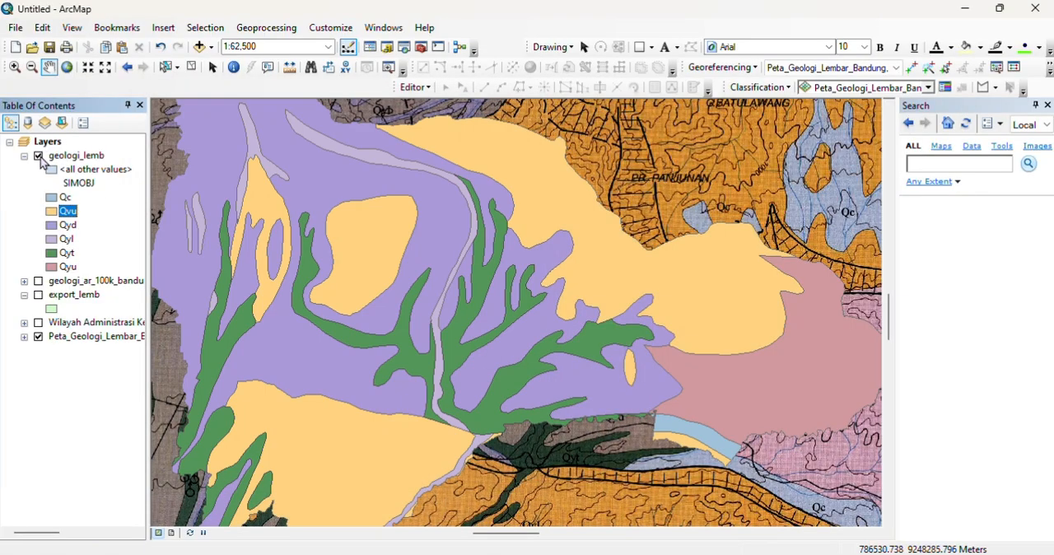
left_click(38, 155)
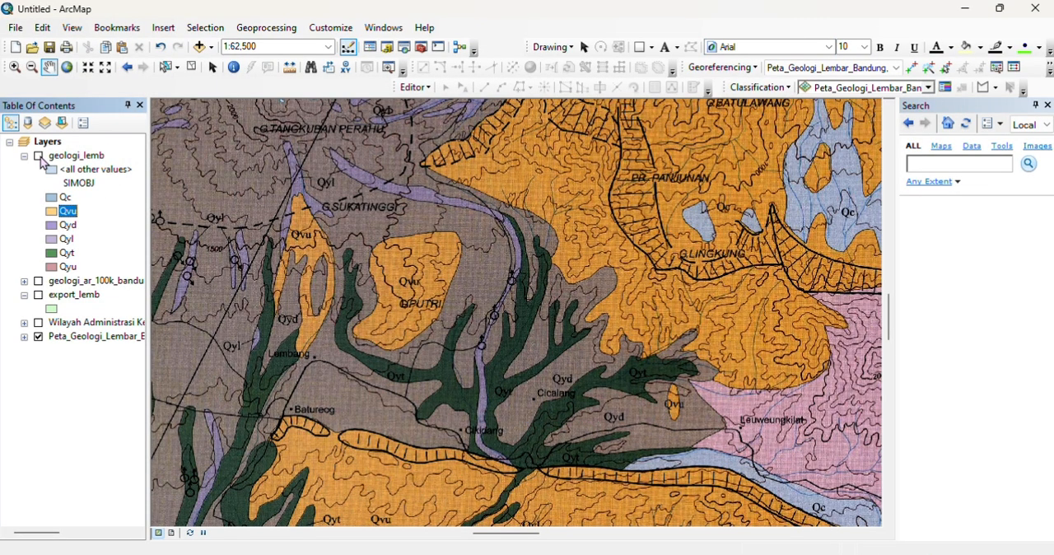
left_click(38, 155)
left_click(38, 156)
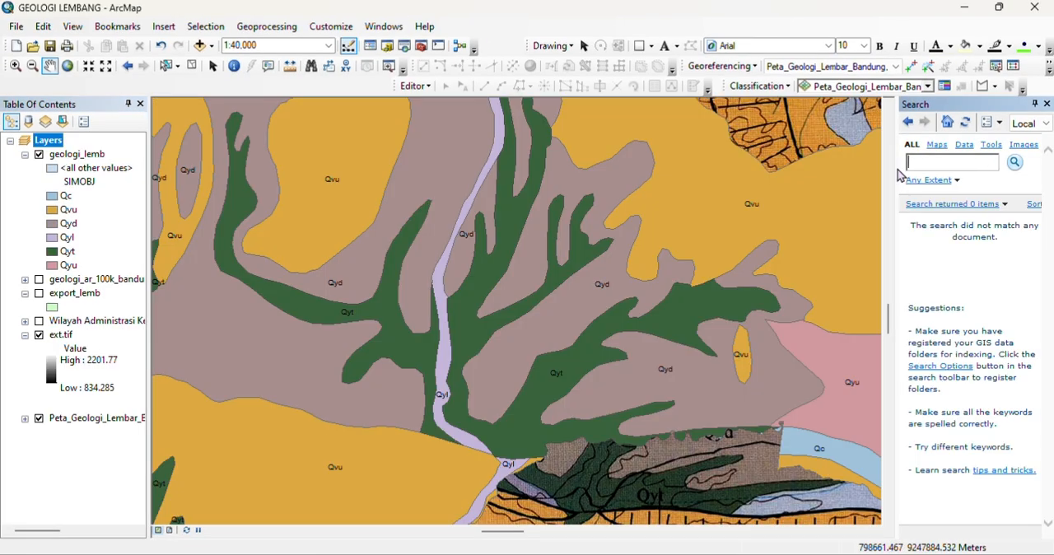
Step: Find Contour with Barriers and run it on ext.tif with a contour interval of 50, saving polylines as contour_lemb_50.shp in the DATA OLAH folder
type("rrier")
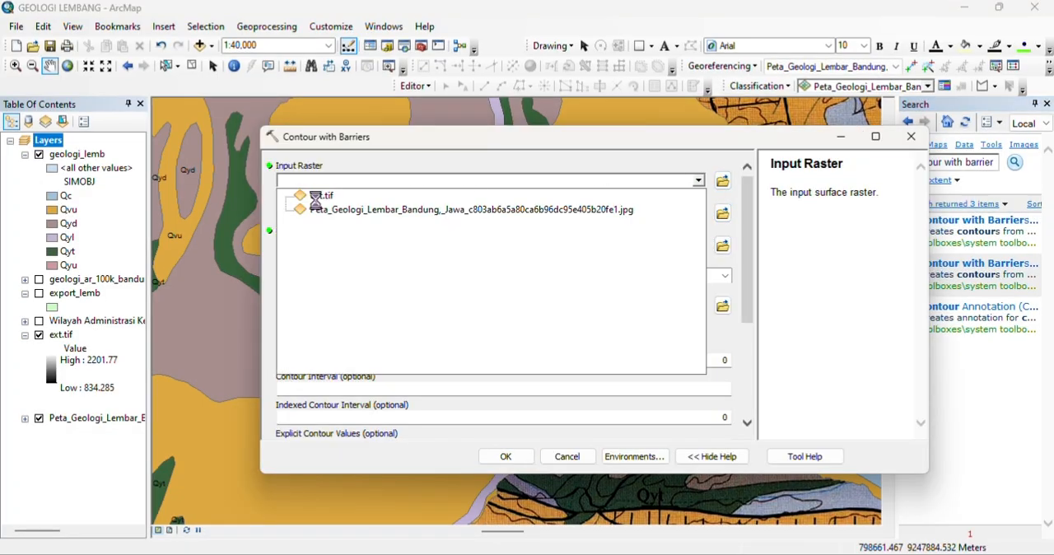
left_click(306, 194)
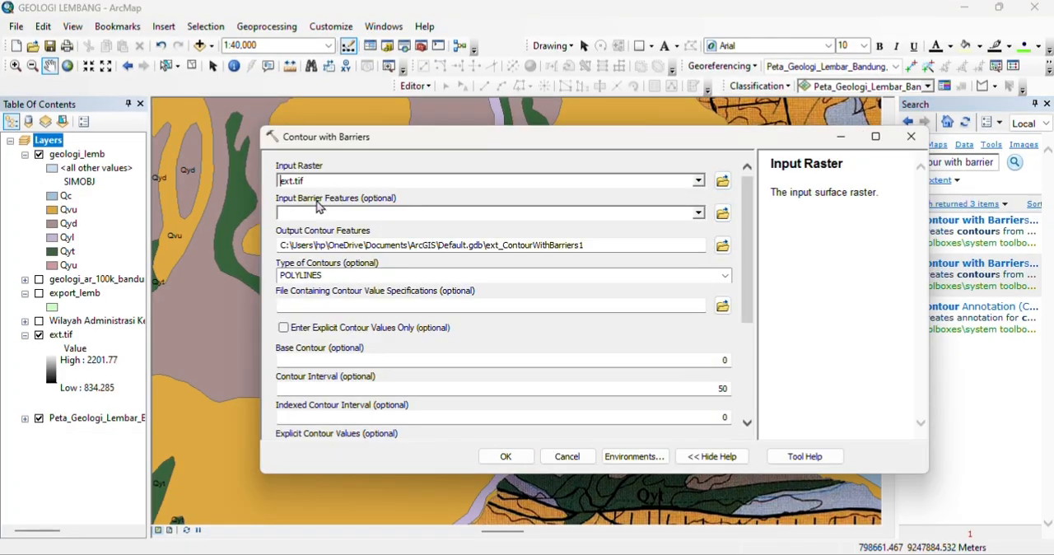
left_click(722, 246)
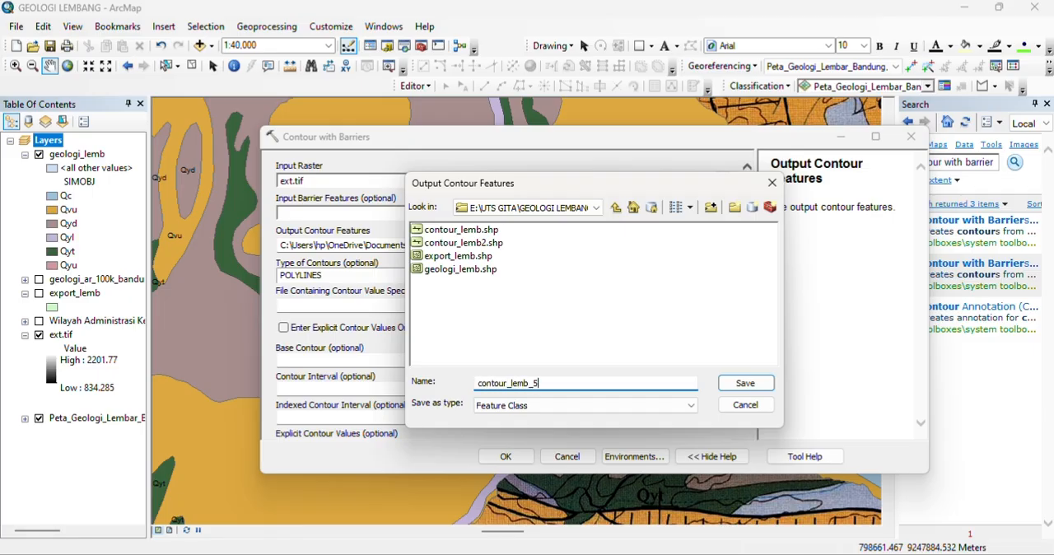
left_click(744, 383)
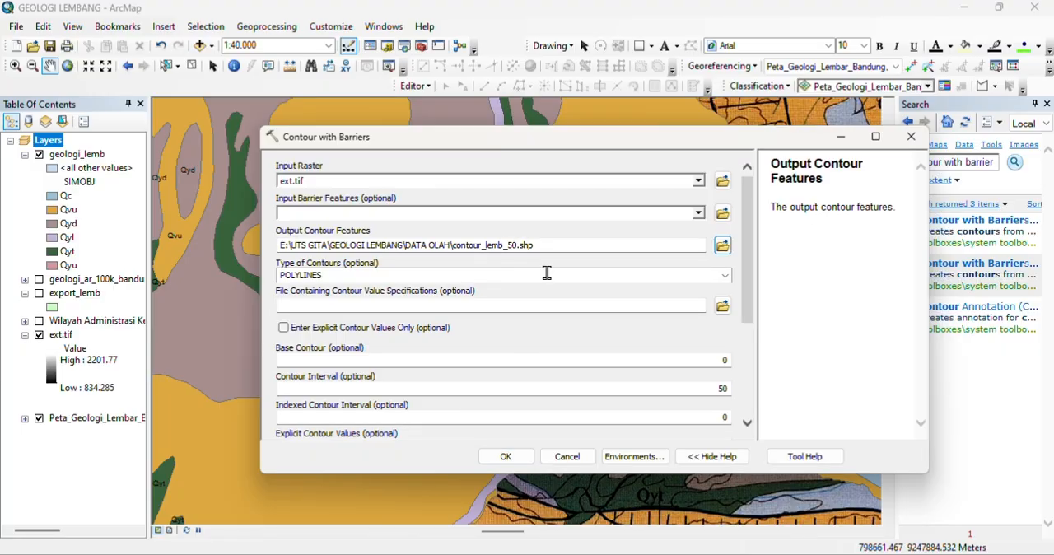
left_click(505, 457)
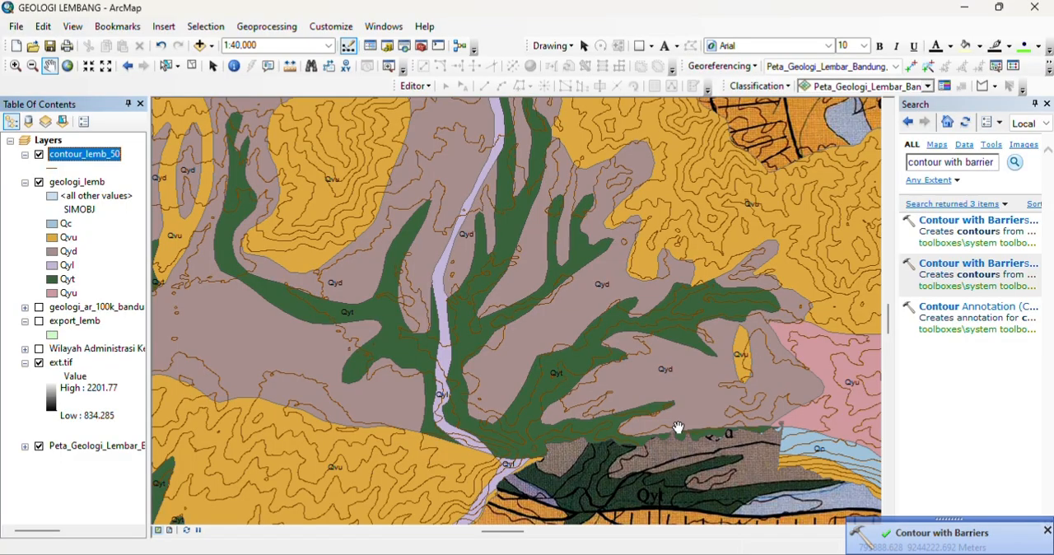
Step: Search for the Smooth Line tool and open it
triple_click(916, 169)
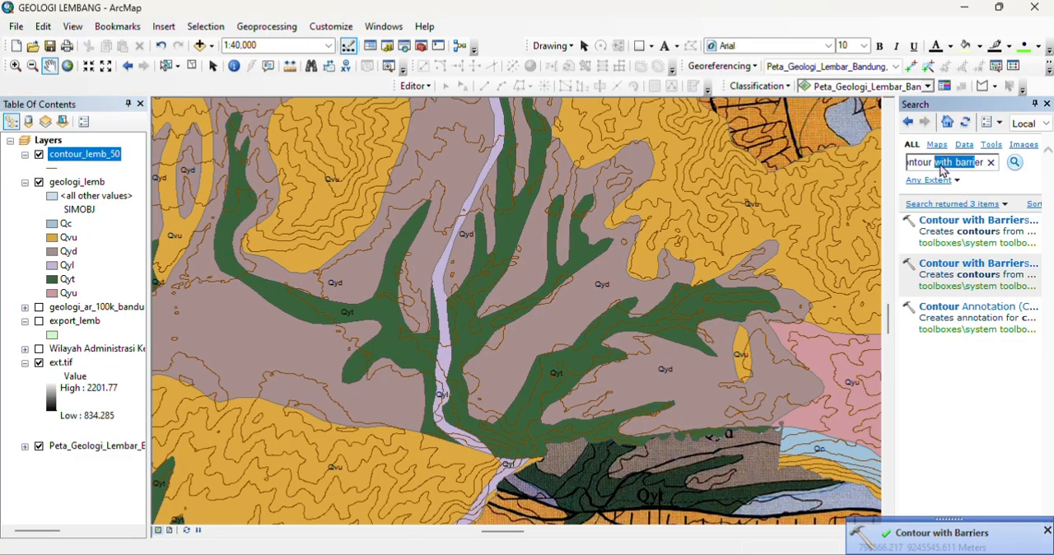
type("smoo")
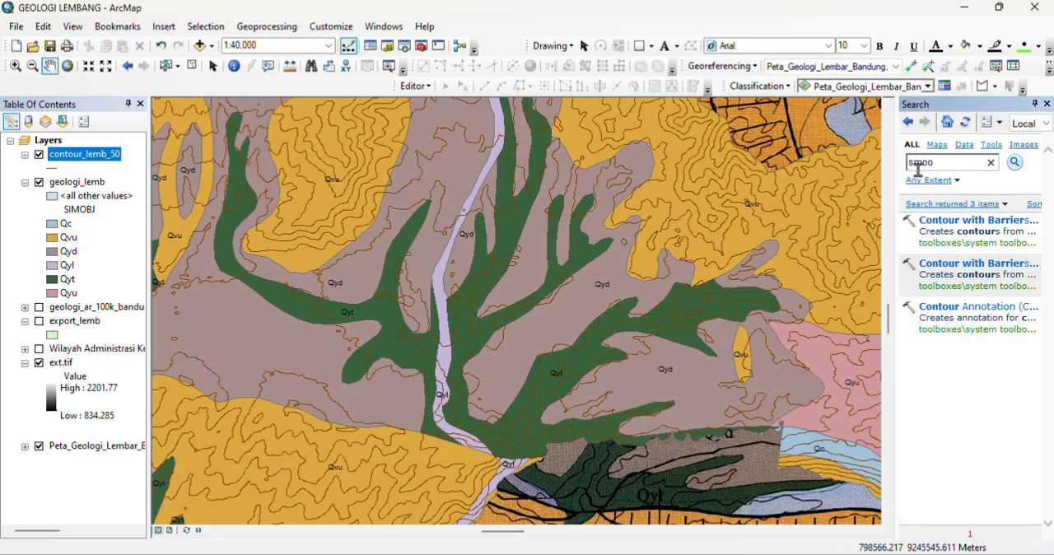
type("th line")
key("Return")
left_click(946, 220)
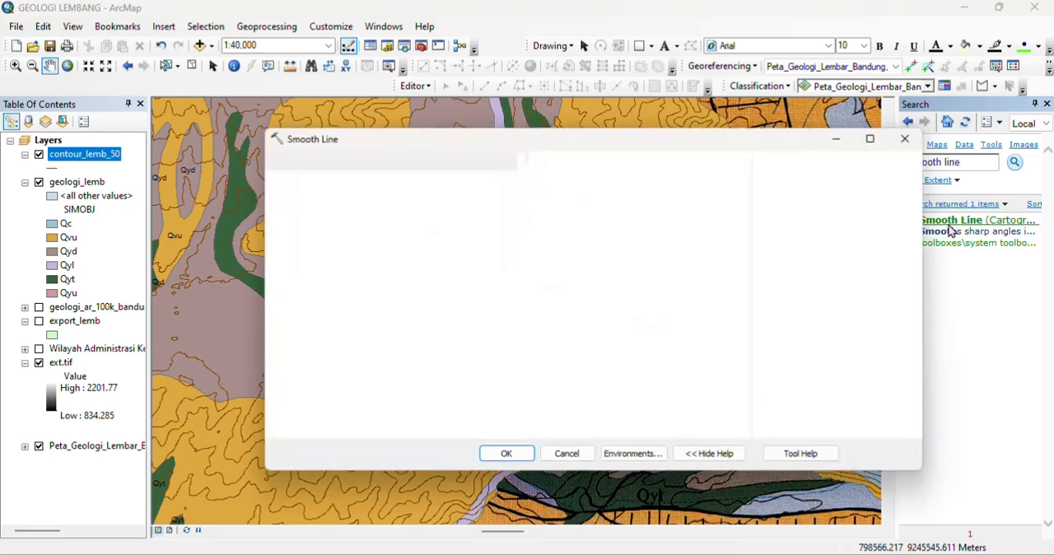
Step: Smooth contour_lemb_50 using PAEK with a 100-meter tolerance, saving the output as smooth_contour_lemb.shp in the DATA OLAH folder
left_click(722, 213)
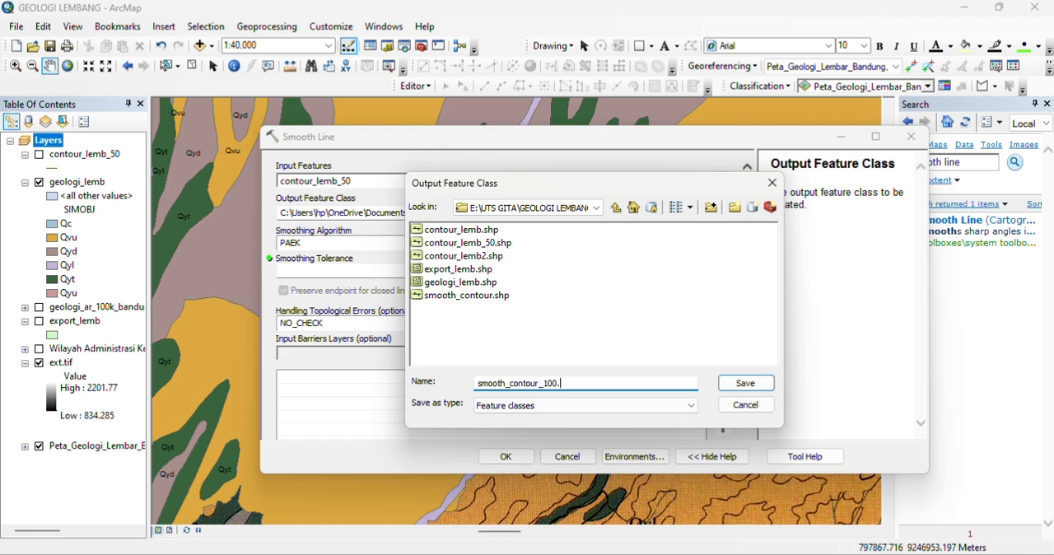
left_click(735, 386)
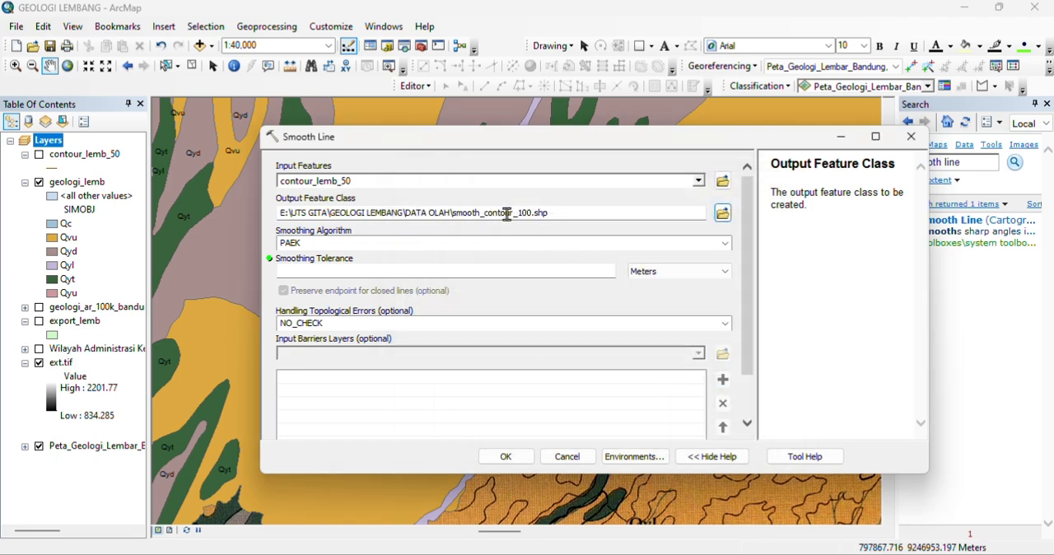
left_click(531, 212)
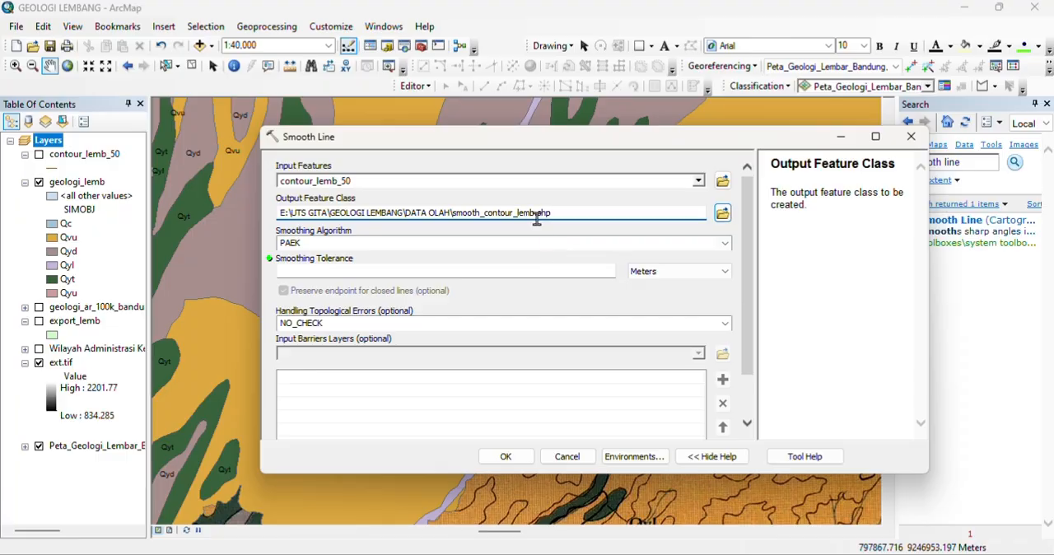
left_click(548, 271)
type("100")
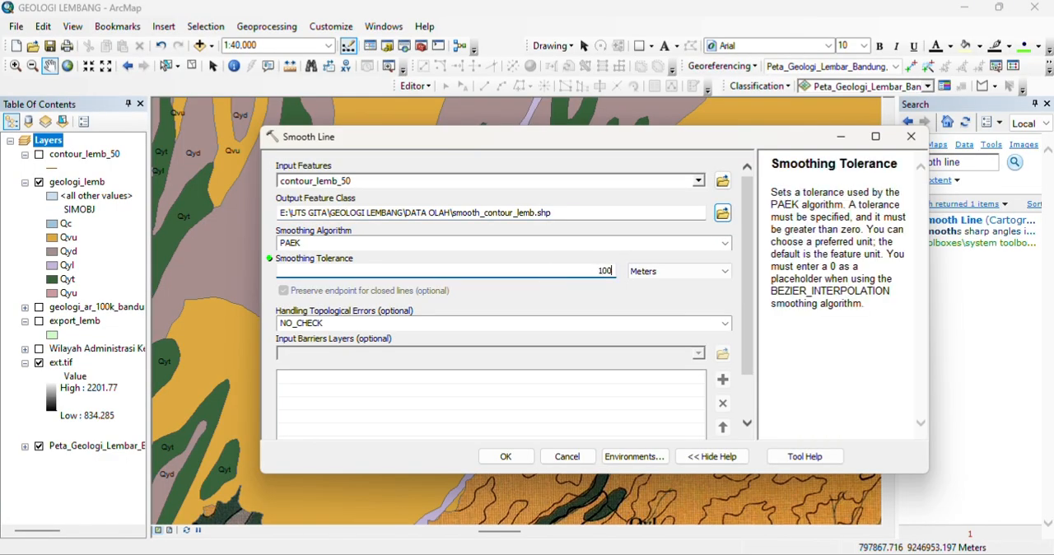
left_click(500, 459)
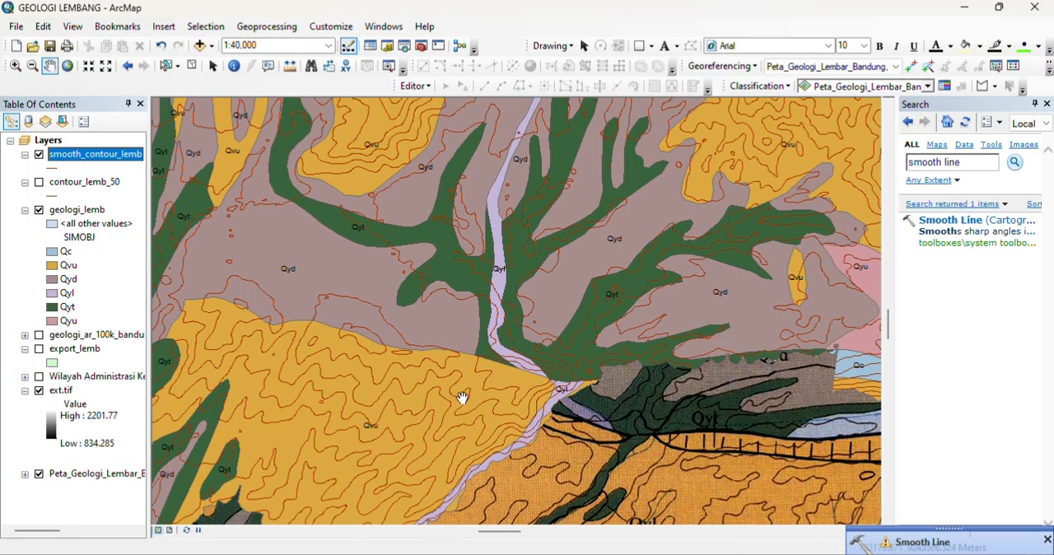
Step: Hide the ext.tif elevation raster and toggle the smooth_contour_lemb and geologi_lemb layers off and on to compare them with the scanned map
left_click_drag(407, 288, 562, 324)
left_click_drag(688, 304, 590, 373)
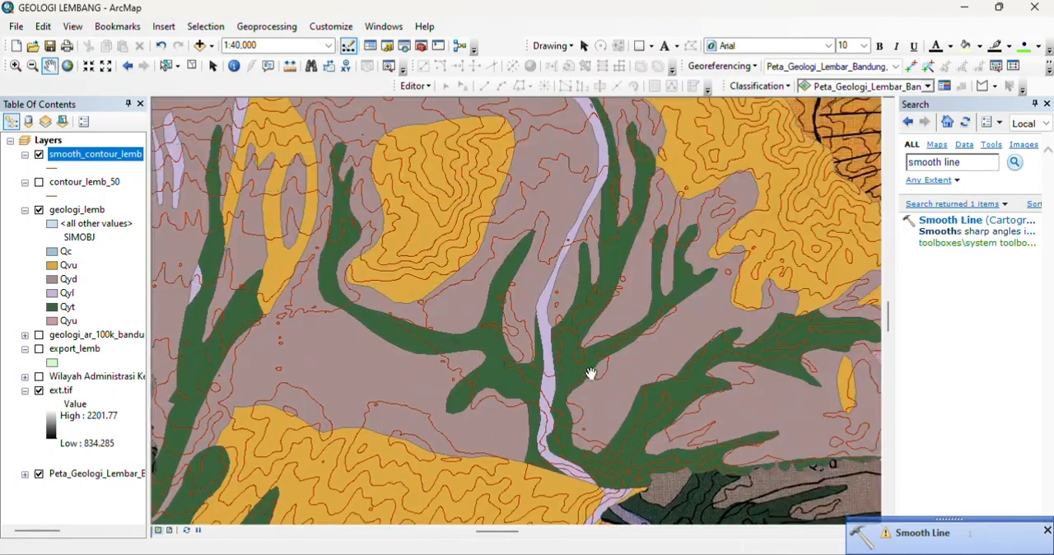
scroll(652, 344, "up", 1)
scroll(652, 344, "down", 2)
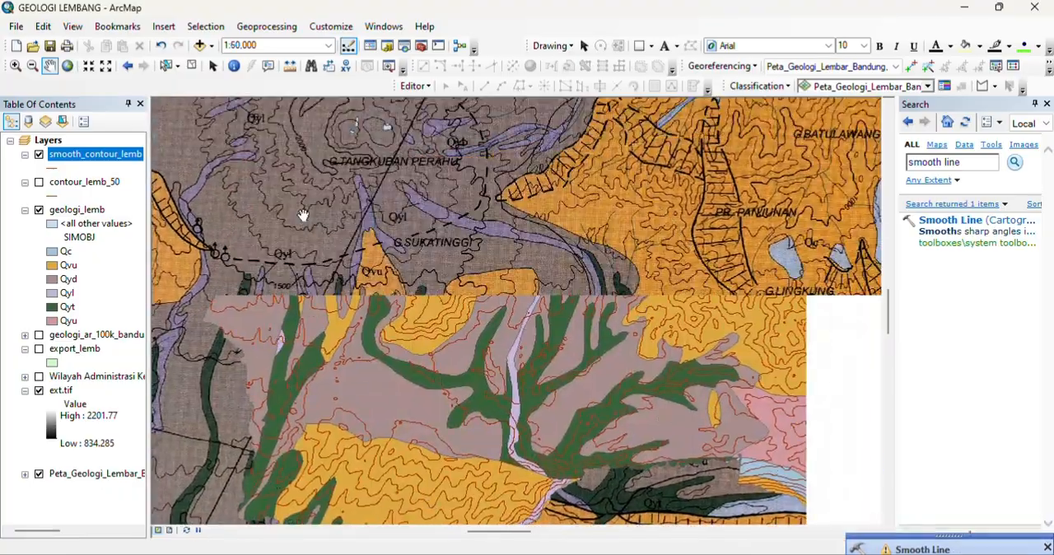
left_click(39, 210)
left_click(38, 154)
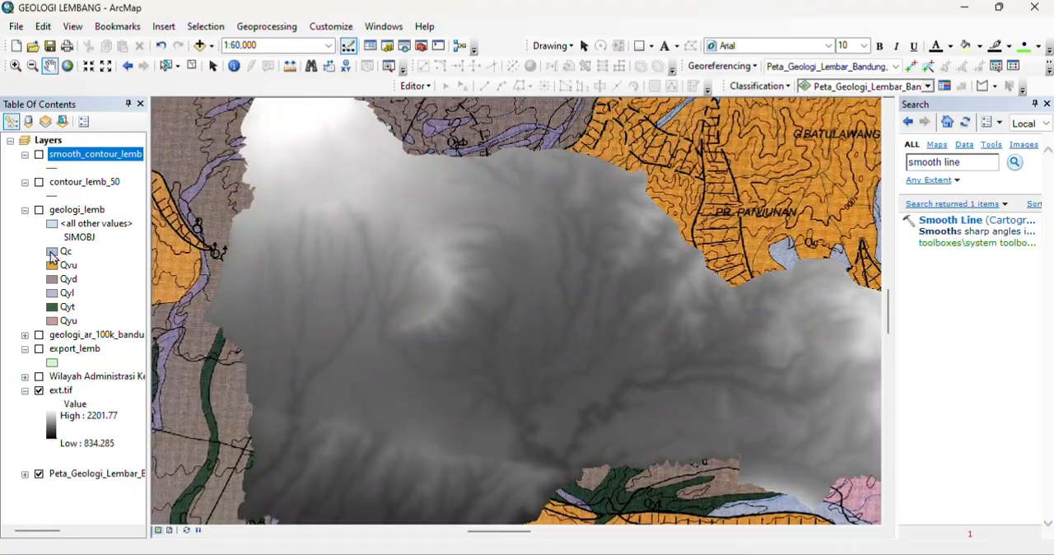
left_click(39, 391)
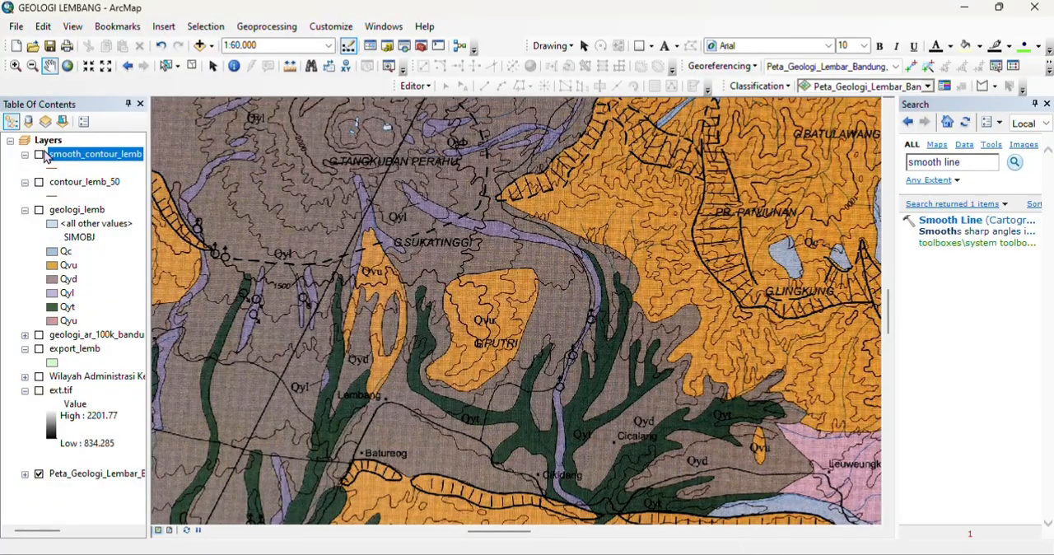
left_click(39, 155)
left_click(39, 210)
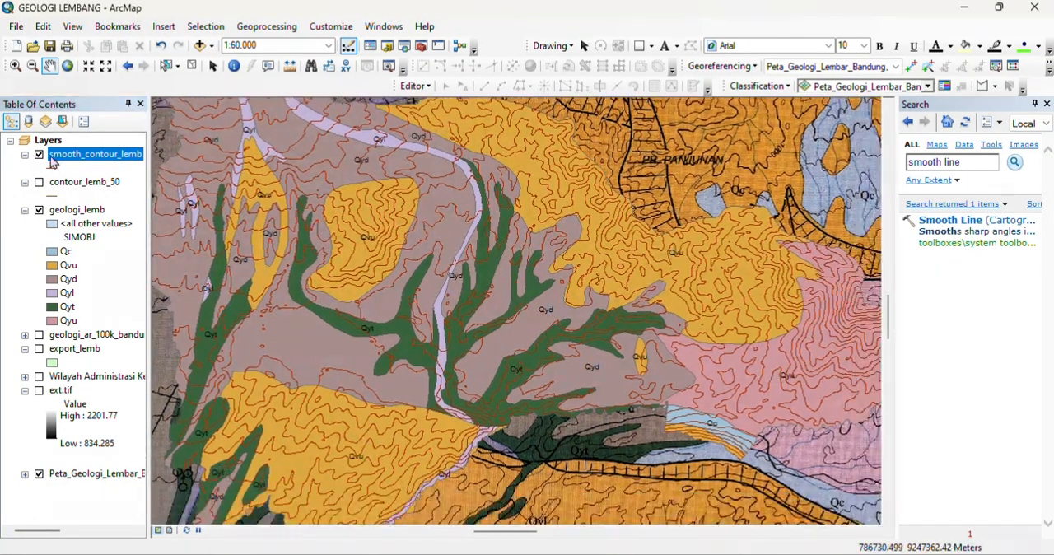
Step: Change the smooth_contour_lemb line color to dark gray
left_click(52, 169)
left_click(484, 230)
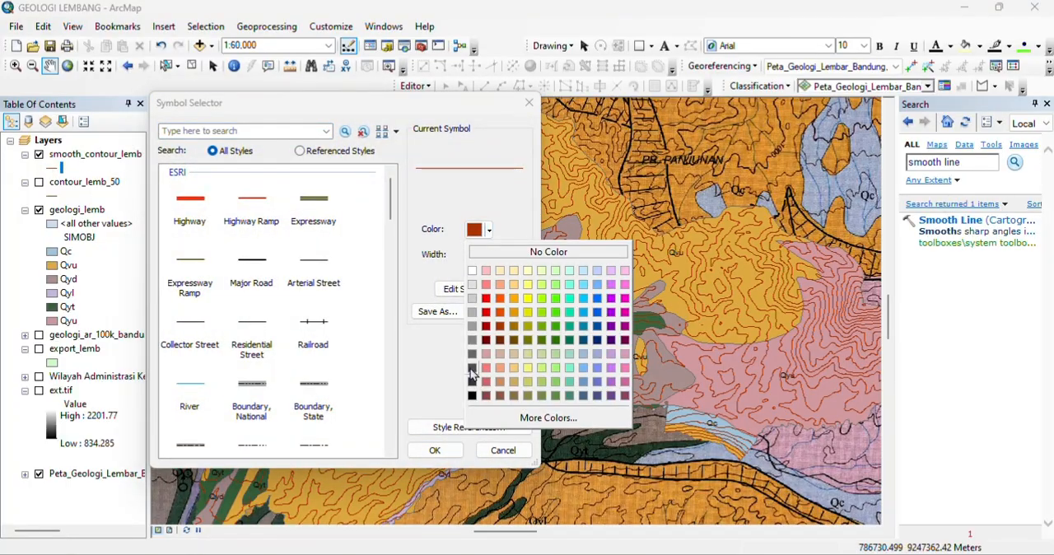
left_click(472, 371)
left_click(435, 450)
Step: Hide the scanned geological map to inspect the clipped geology and contours alone, and show it again
left_click_drag(415, 372, 517, 316)
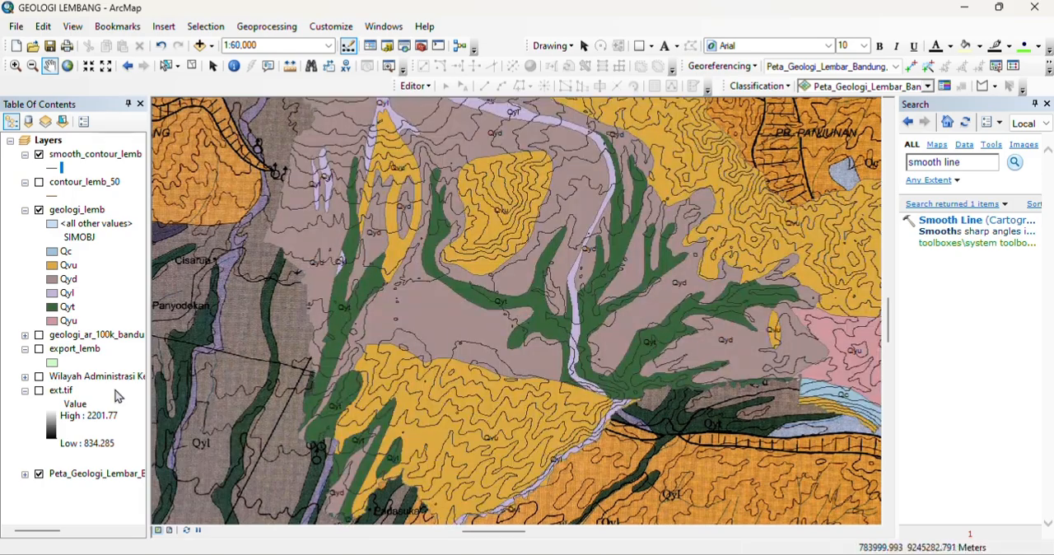
left_click(39, 474)
left_click_drag(704, 332, 605, 367)
scroll(605, 367, "down", 1)
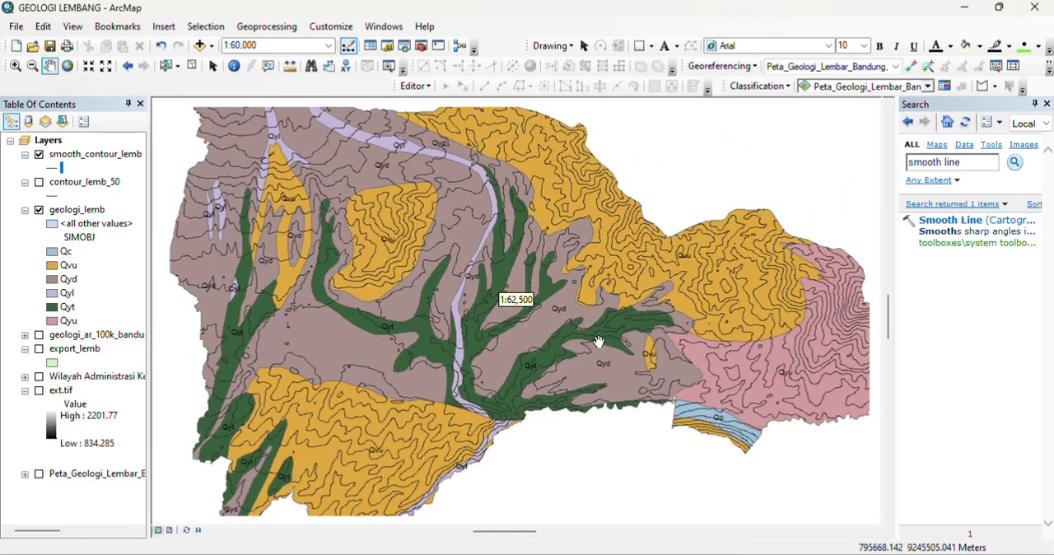
left_click(39, 474)
Step: Add the geostructure_ln_100k line layer from the bandung_barat folder to the map
left_click(199, 45)
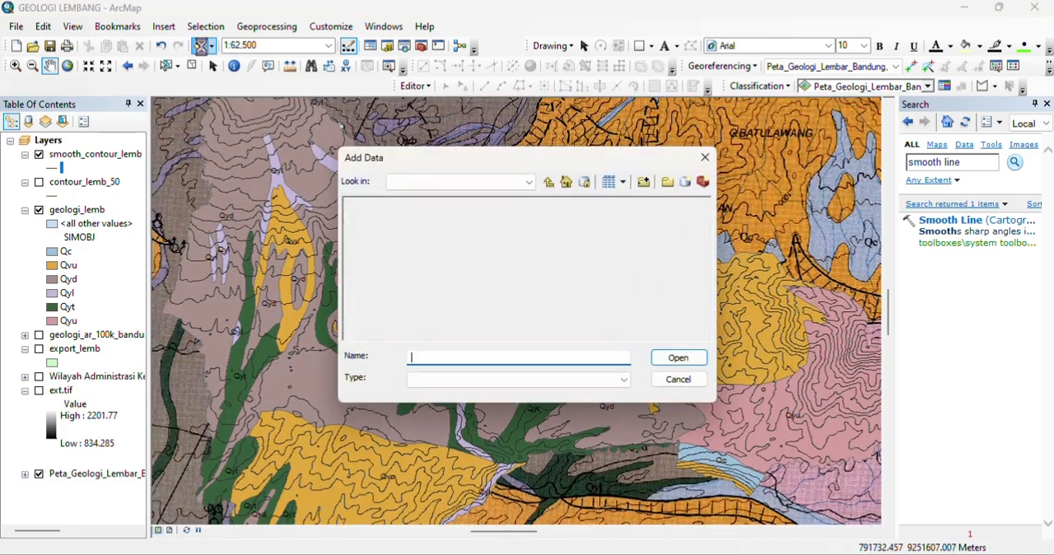
left_click(360, 217)
double_click(361, 217)
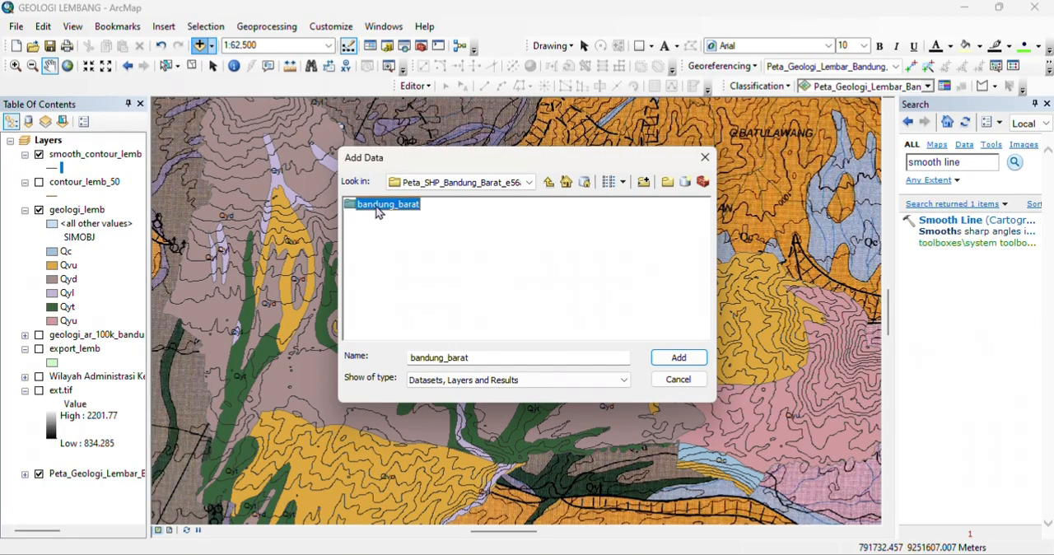
double_click(366, 204)
left_click(393, 217)
left_click(678, 358)
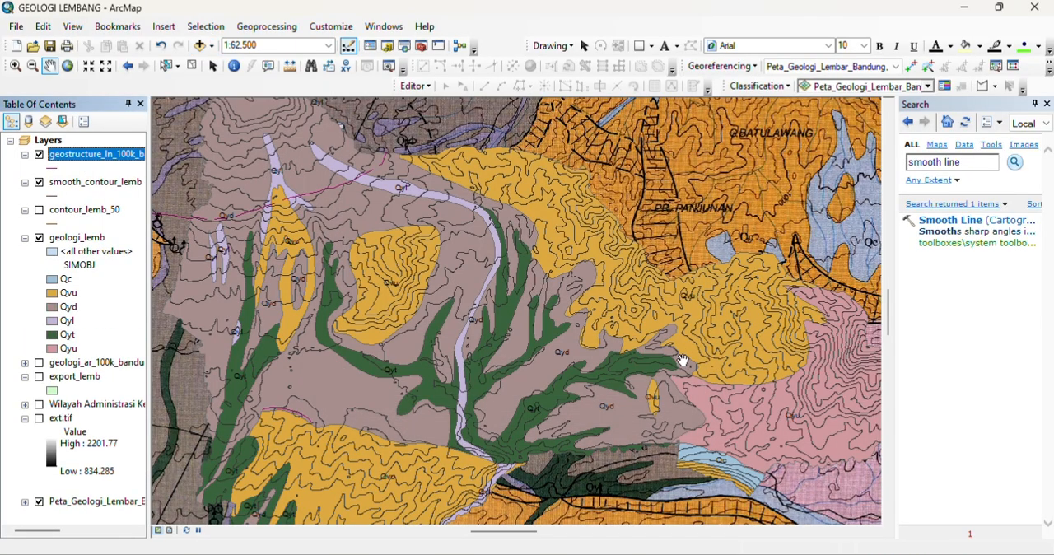
Step: Symbolize the geostructure_ln_100k lines in black with a width of 2
left_click(54, 168)
left_click(479, 230)
left_click(472, 402)
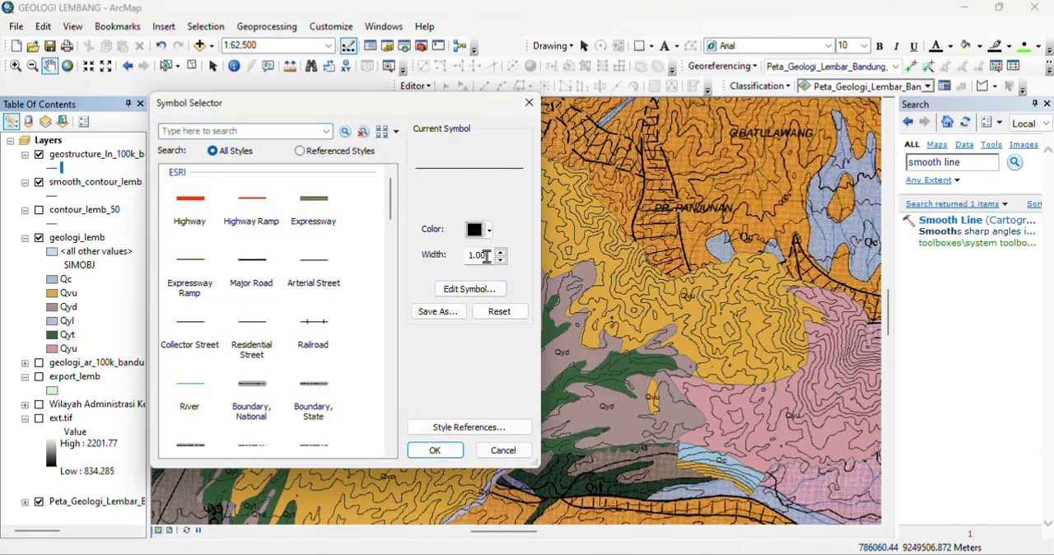
double_click(487, 256)
type("2")
left_click(434, 450)
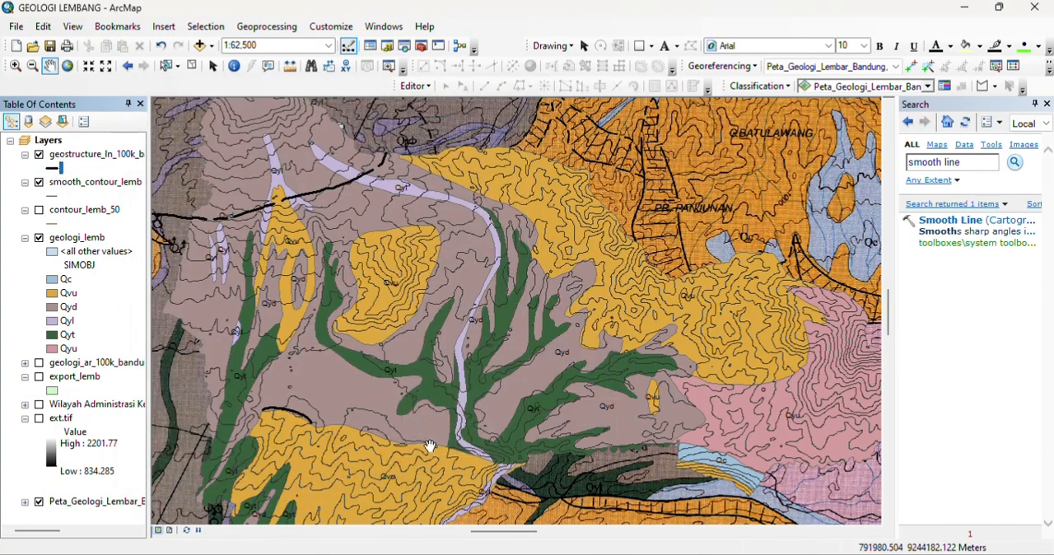
Step: Set the line width of the geostructure_ln_100k layer to 1
left_click(53, 195)
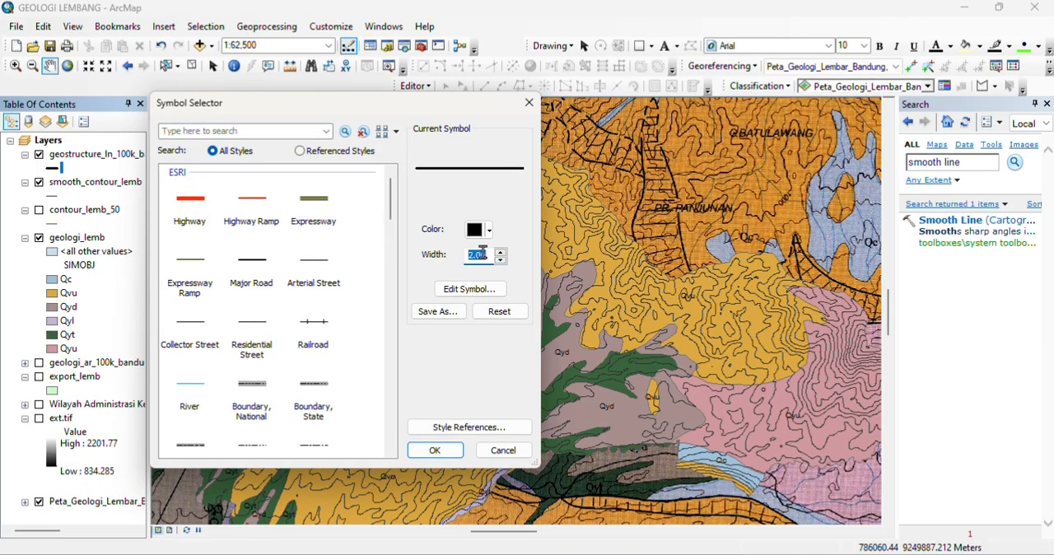
type("1.")
key("Return")
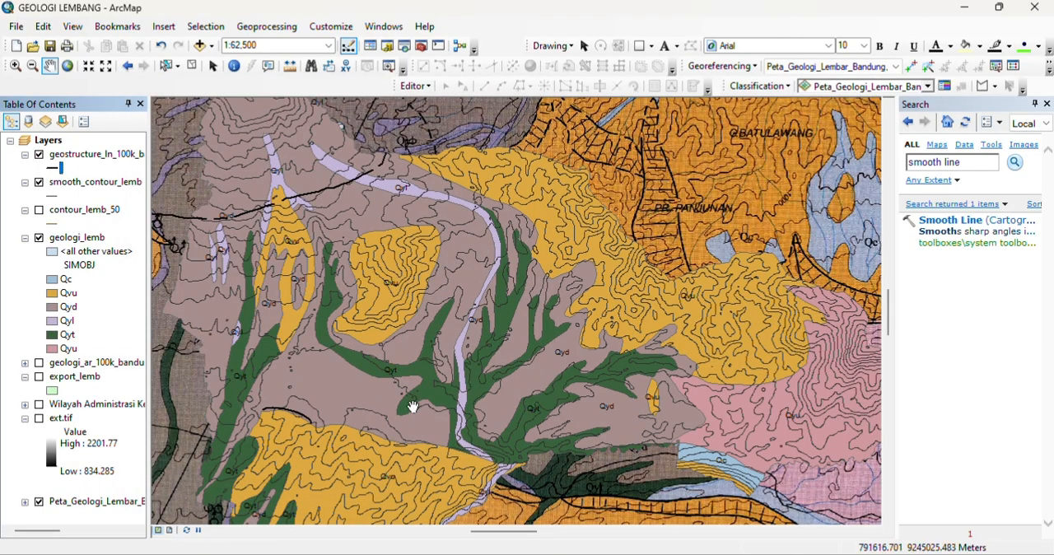
Step: Clip the geostructure_ln_100k_bandung_barat lines to geologi_lemb and save the output as geostructure.shp
left_click_drag(419, 352, 447, 332)
mouse_move(461, 366)
left_mouse_down()
mouse_move(470, 332)
mouse_move(493, 322)
left_mouse_up()
left_click(241, 30)
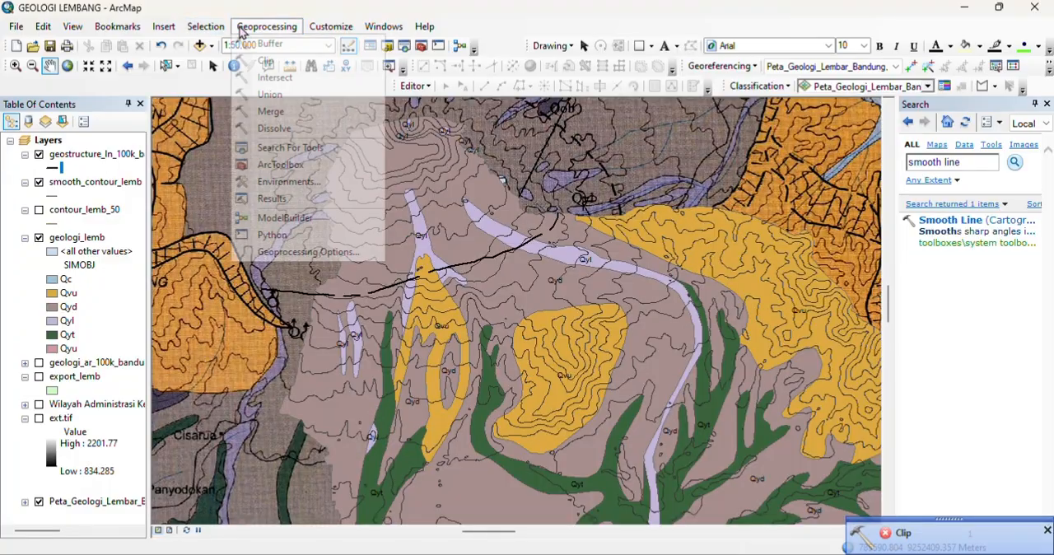
left_click(265, 61)
left_click(698, 180)
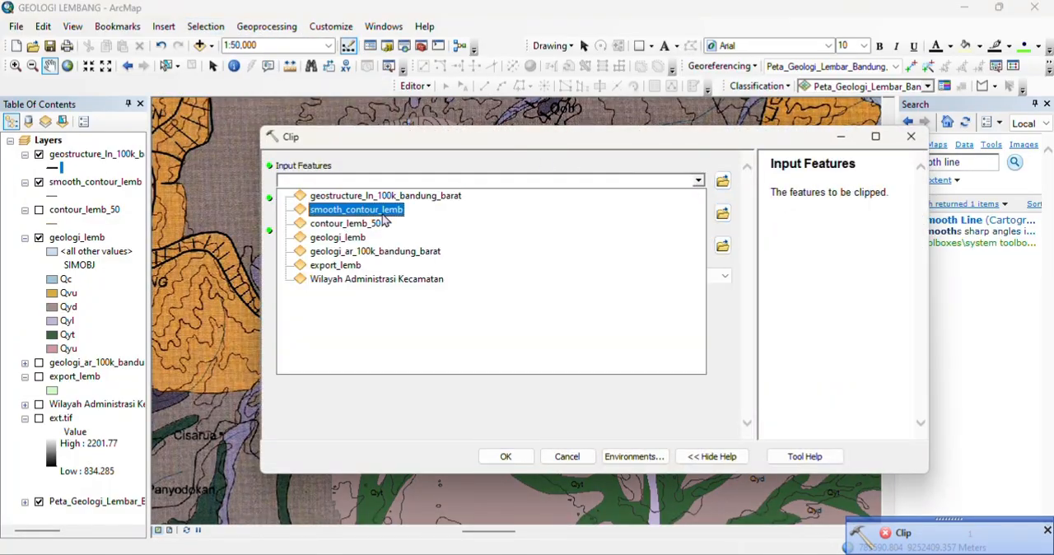
left_click(391, 195)
left_click(698, 212)
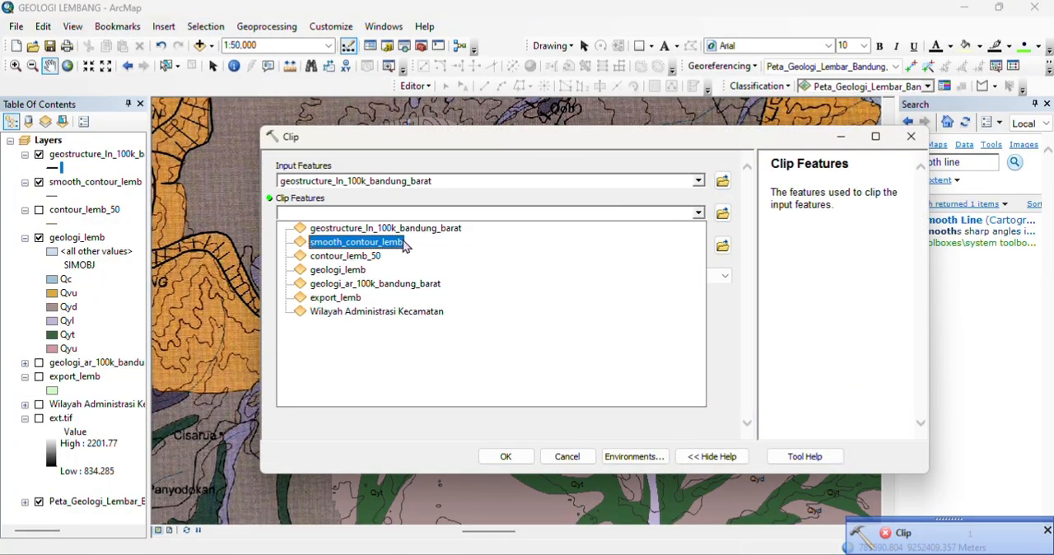
left_click(363, 269)
left_click(622, 244)
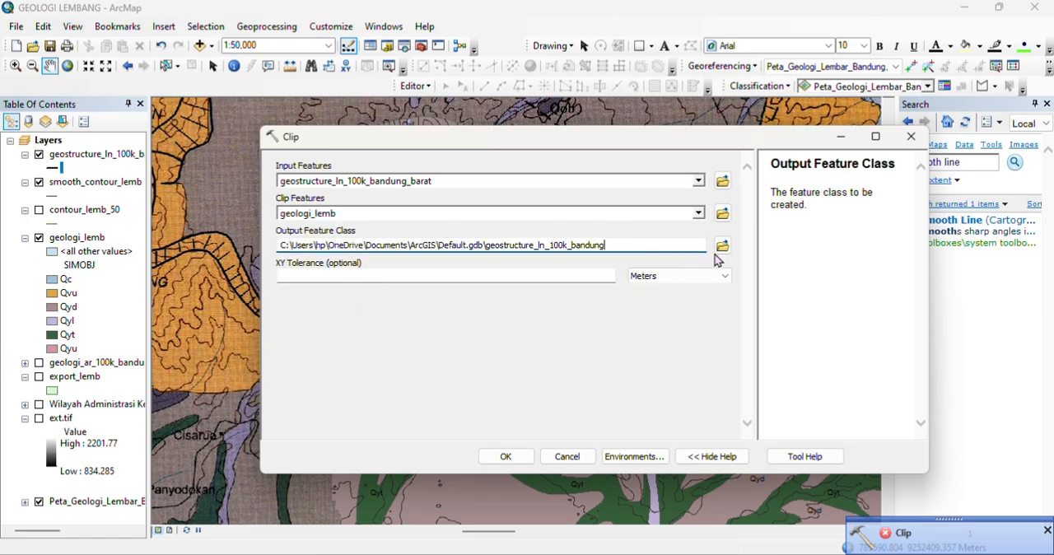
left_click(722, 246)
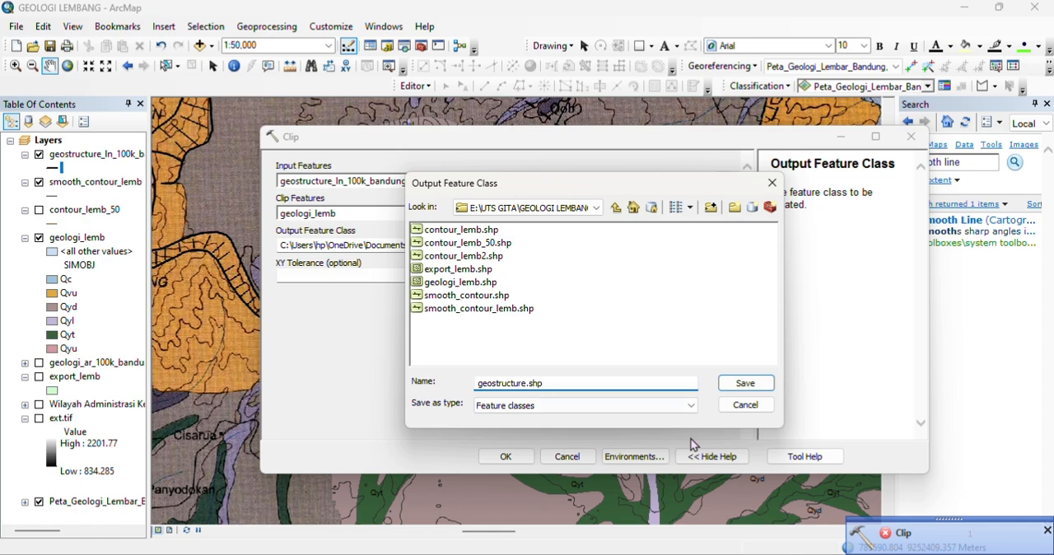
left_click(744, 383)
left_click(505, 456)
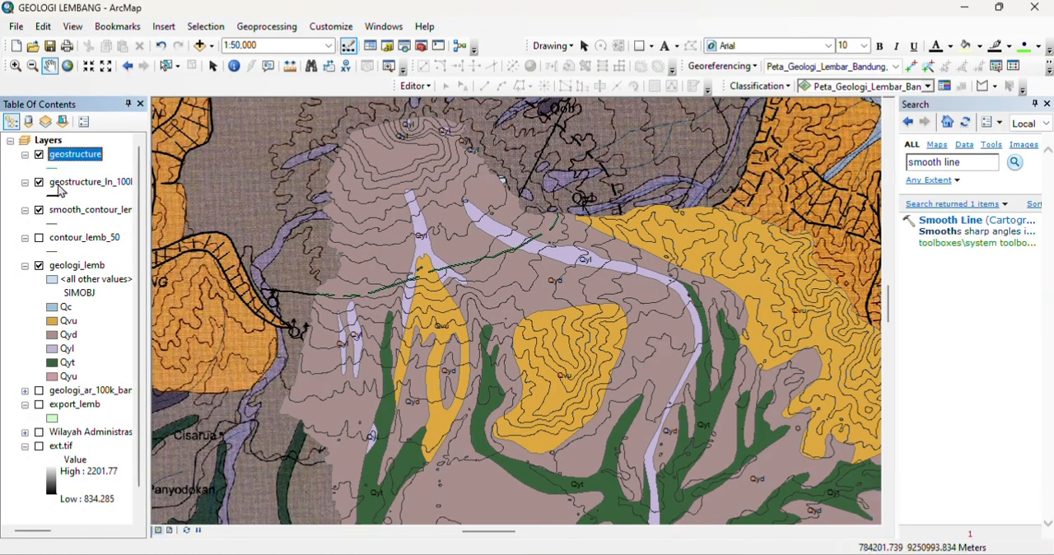
Step: Collapse the geologi_lemb and ext.tif legends, and remove the ext.tif and Wilayah Administrasi Kecamatan layers from the map
left_click(25, 265)
left_click(25, 334)
left_click(60, 334)
right_click(60, 338)
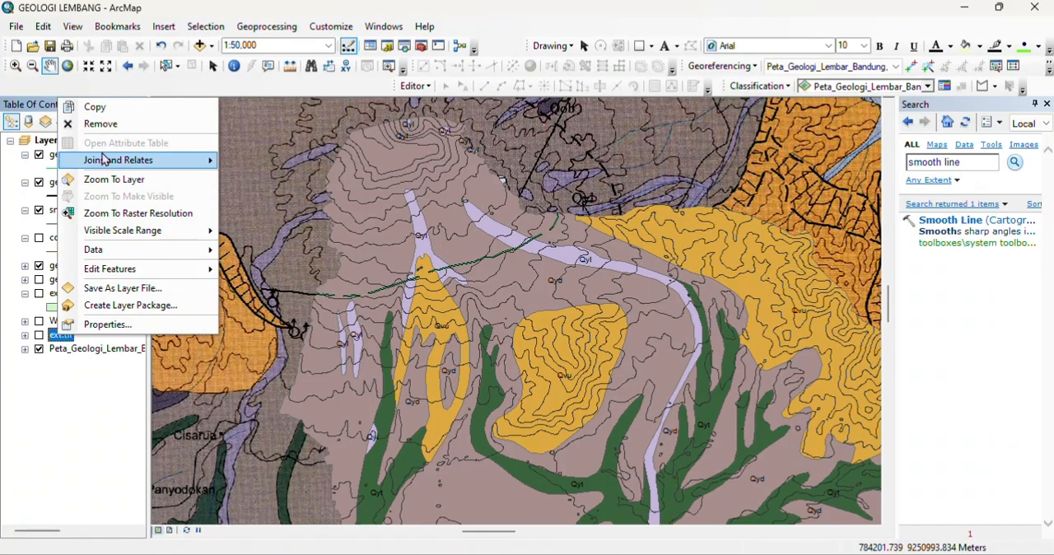
left_click(92, 124)
right_click(69, 329)
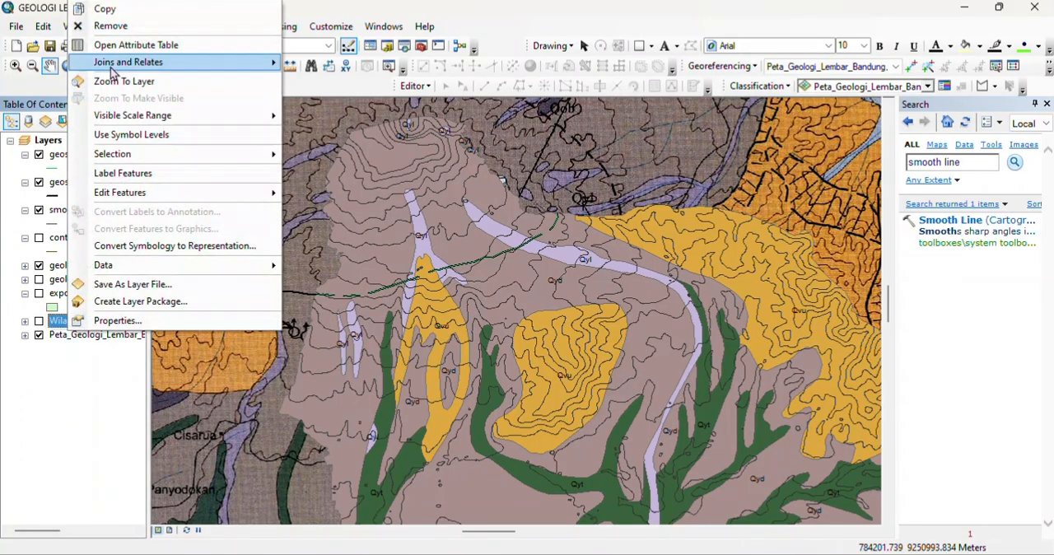
left_click(92, 24)
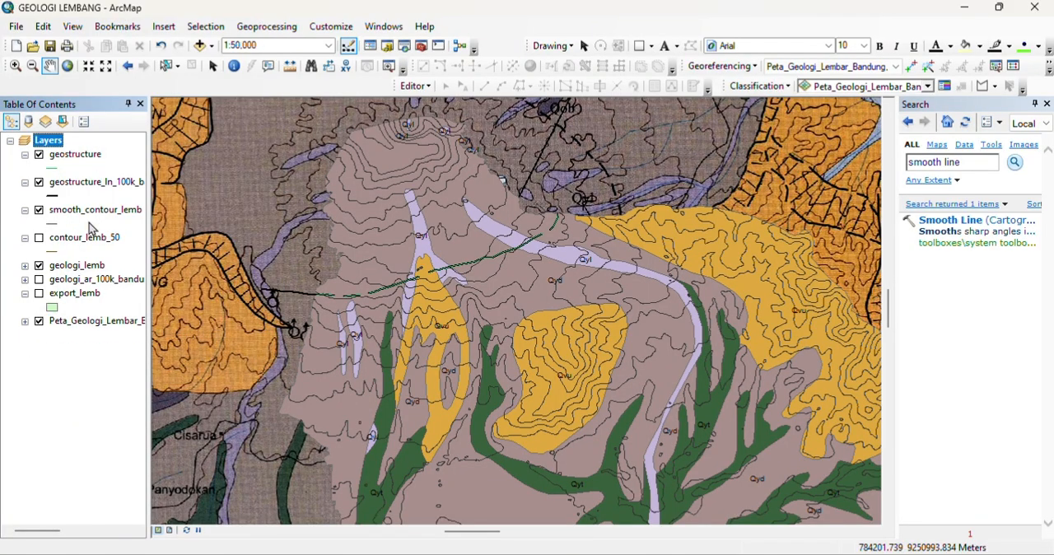
Step: Hide the unclipped geostructure_ln_100k_bandung_barat layer and remove it from the map
left_click(39, 182)
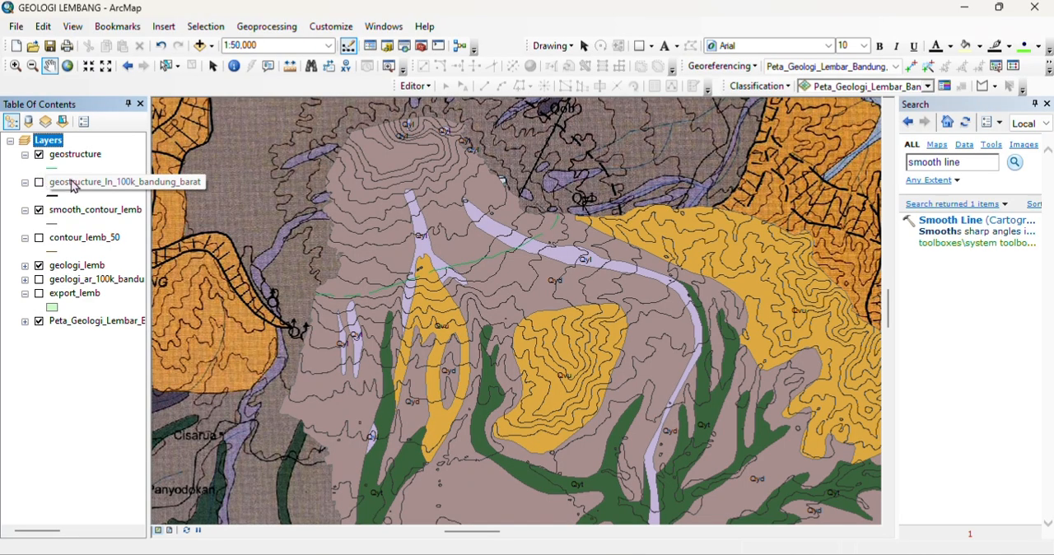
right_click(67, 181)
left_click(89, 203)
Step: Symbolize the clipped geostructure lines in black with a width of 1
left_click(52, 167)
left_click(488, 229)
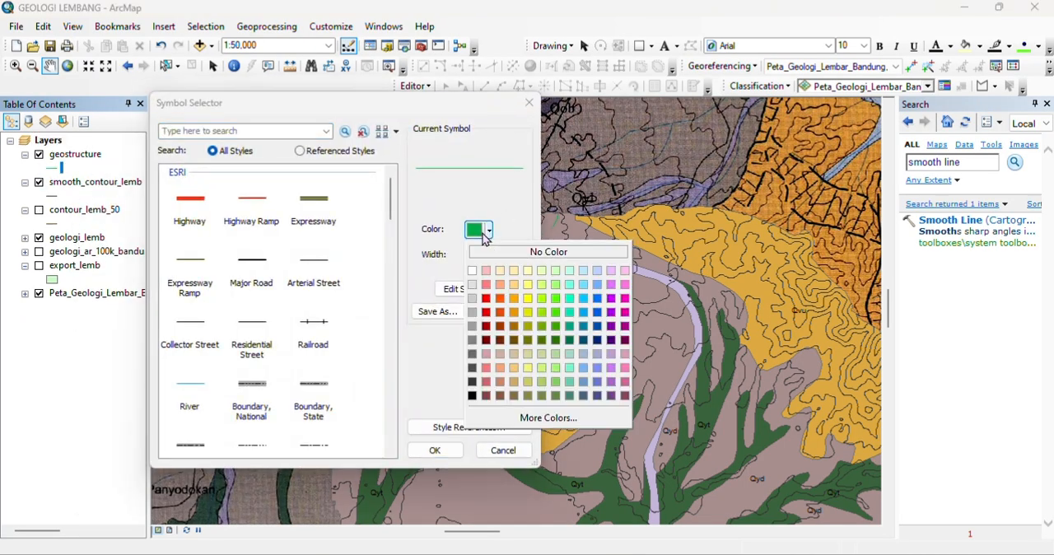
left_click(473, 381)
left_click(488, 230)
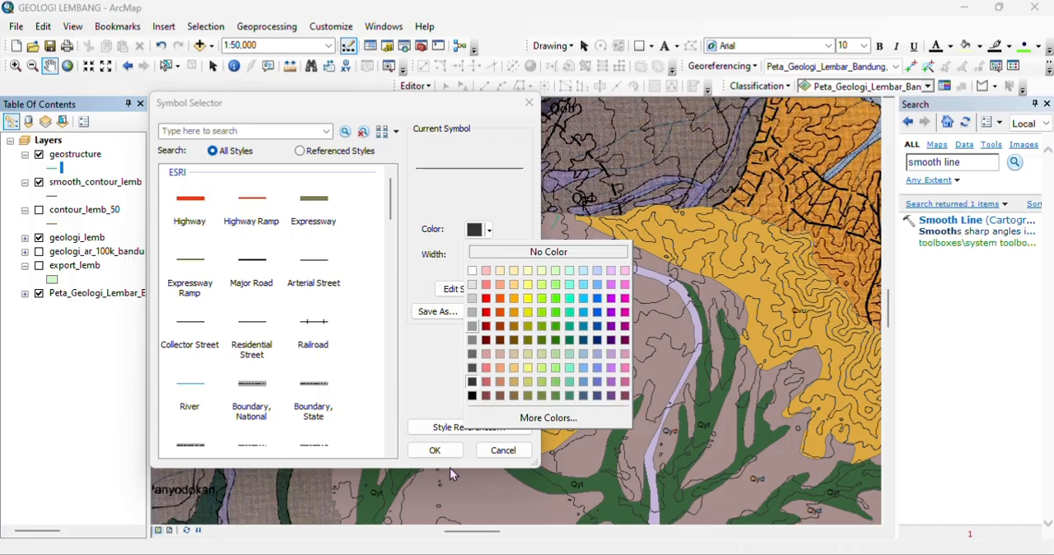
left_click(472, 396)
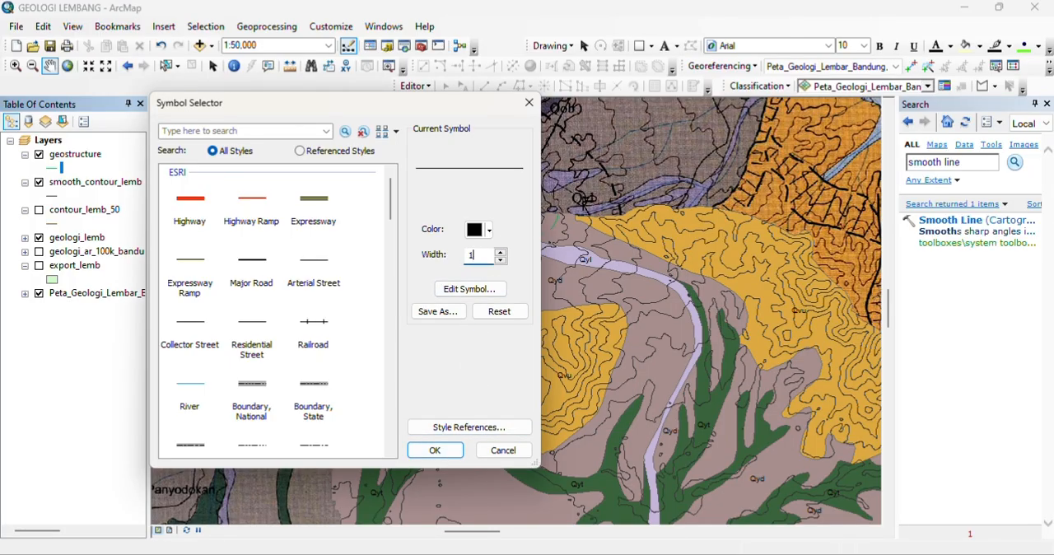
left_click(420, 447)
Step: Try to select the curved fault line along the Qvu boundary directly on the map, and clear the selection
left_click_drag(421, 447, 269, 235)
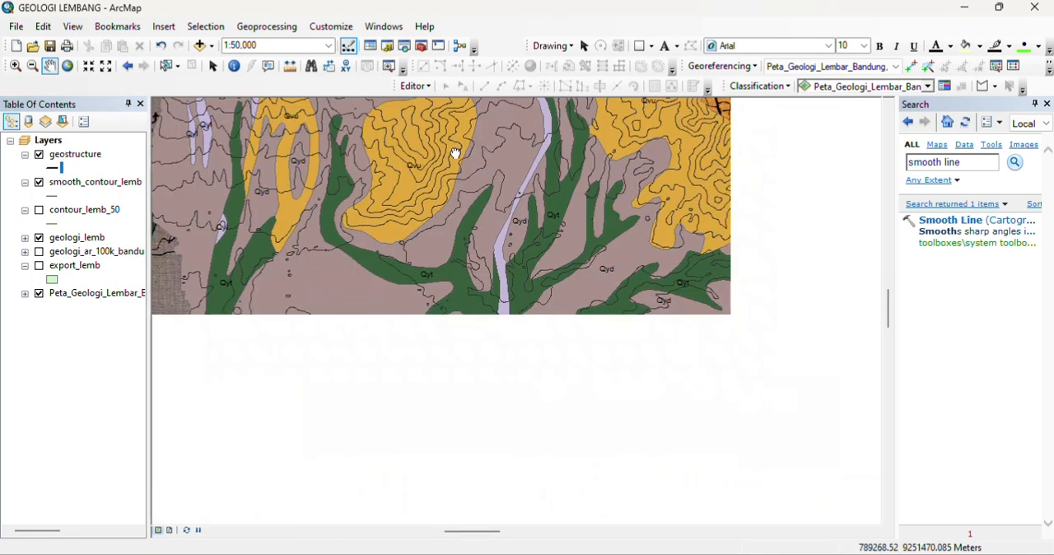
left_click_drag(439, 305, 499, 284)
left_click_drag(421, 240, 516, 324)
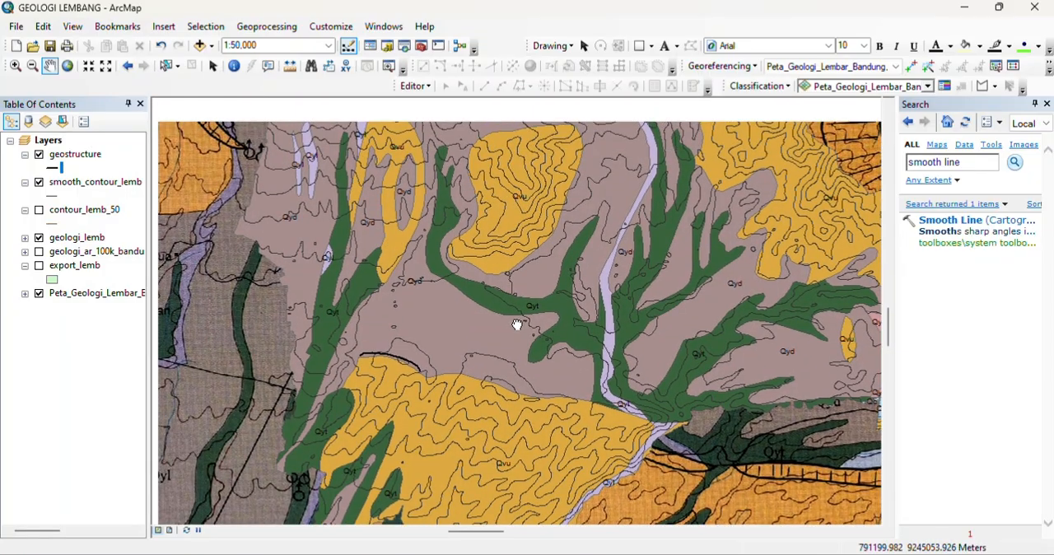
scroll(378, 363, "up", 3)
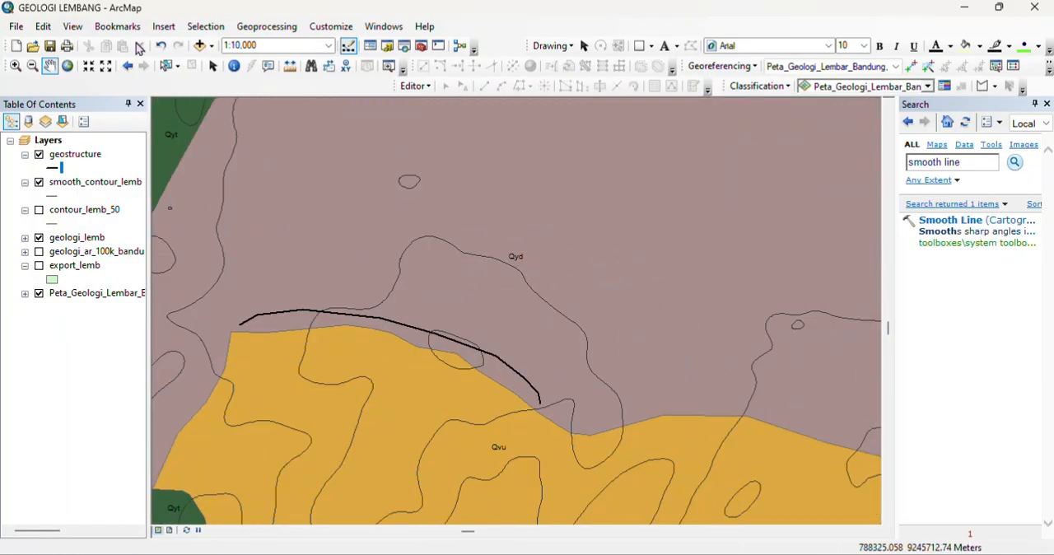
left_click(212, 66)
left_click(166, 66)
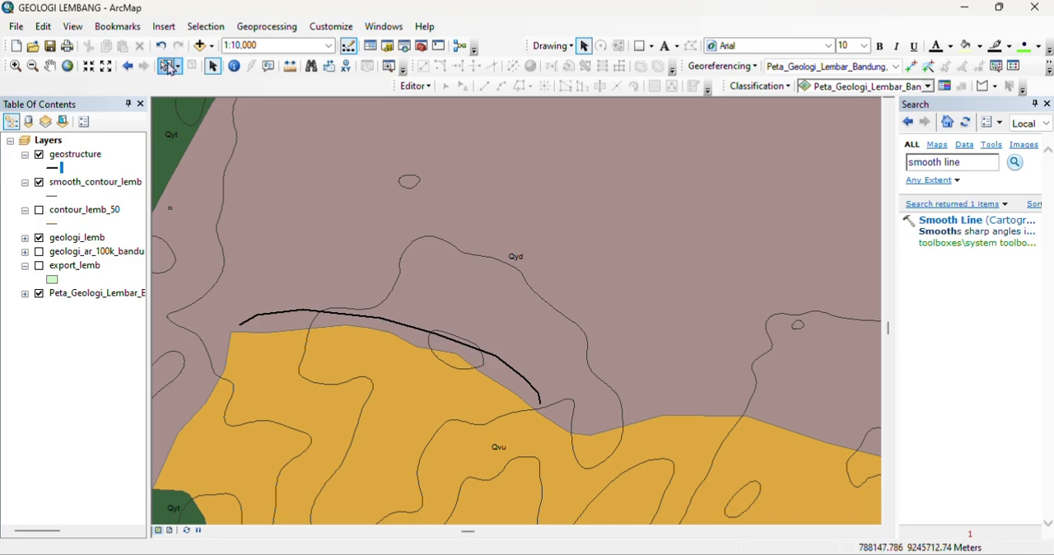
left_click(358, 315)
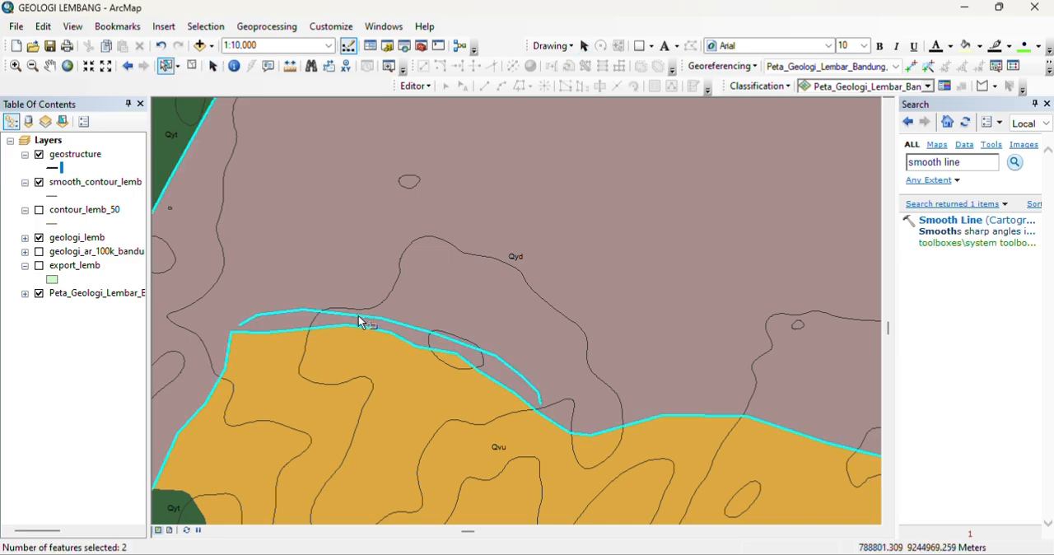
left_click(420, 313)
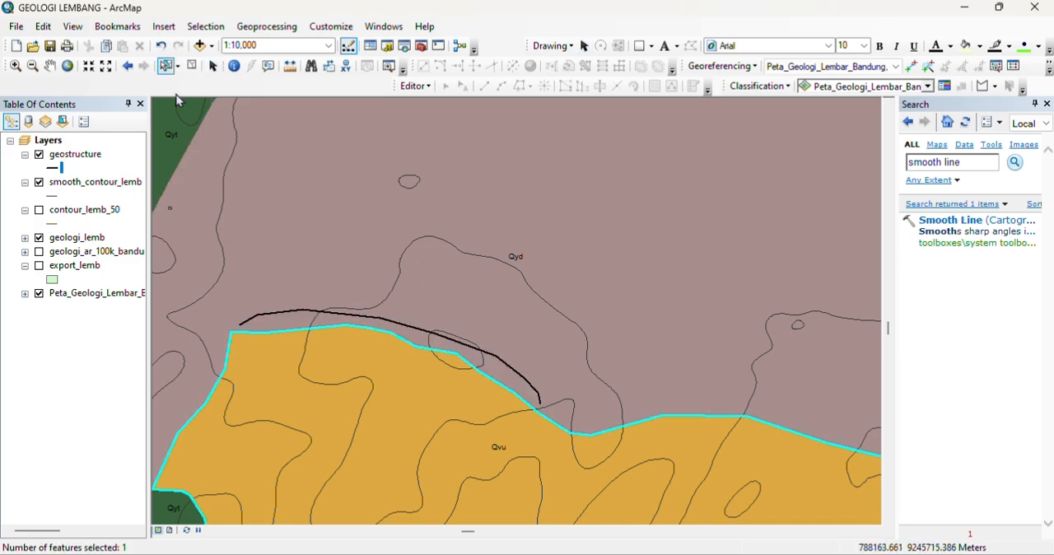
left_click(192, 66)
Step: Open the geostructure attribute table and select the record whose KLSSTR value is Sesar
right_click(51, 141)
left_click(64, 161)
right_click(65, 161)
left_click(117, 204)
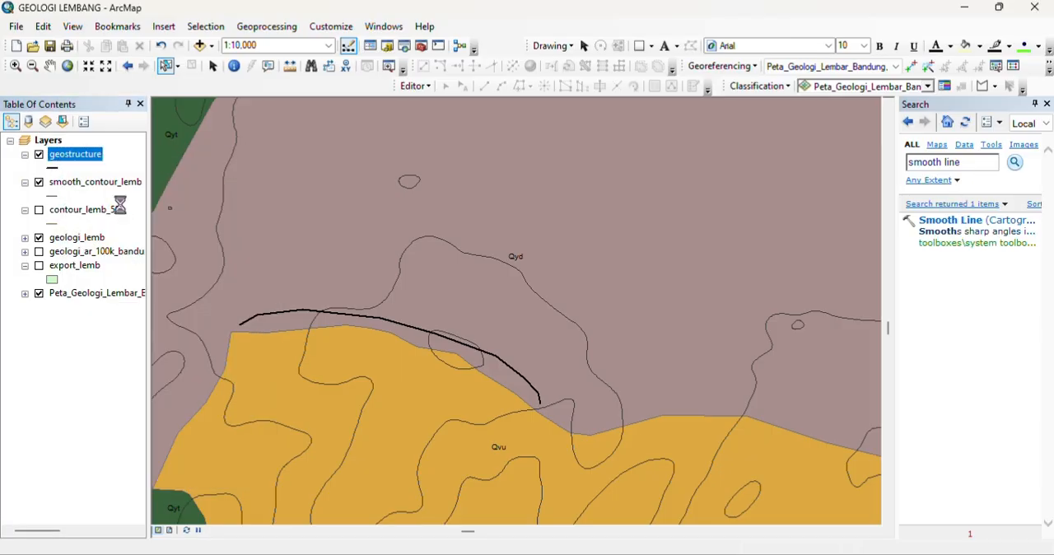
left_click_drag(352, 340, 774, 341)
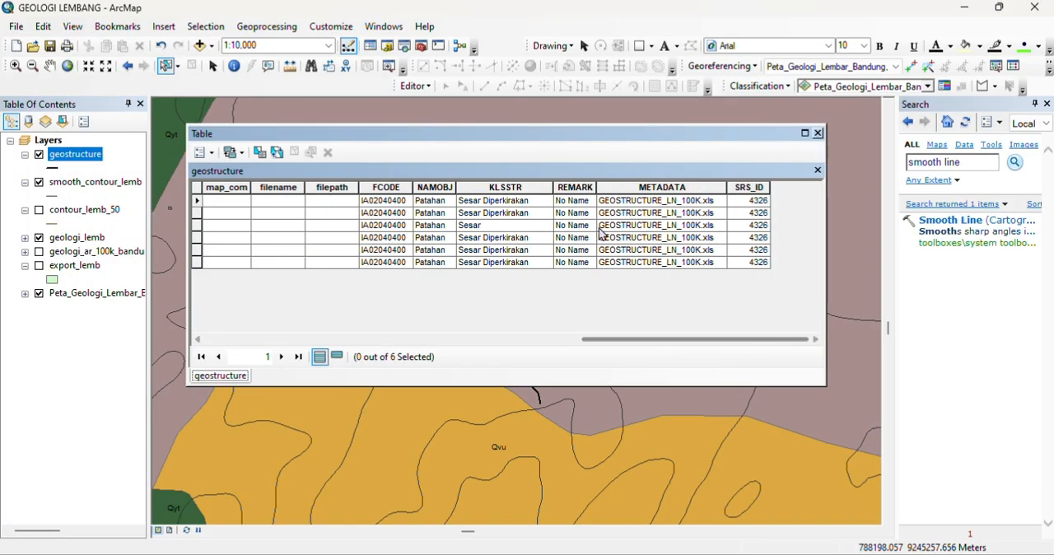
left_click_drag(549, 133, 690, 135)
left_click(629, 215)
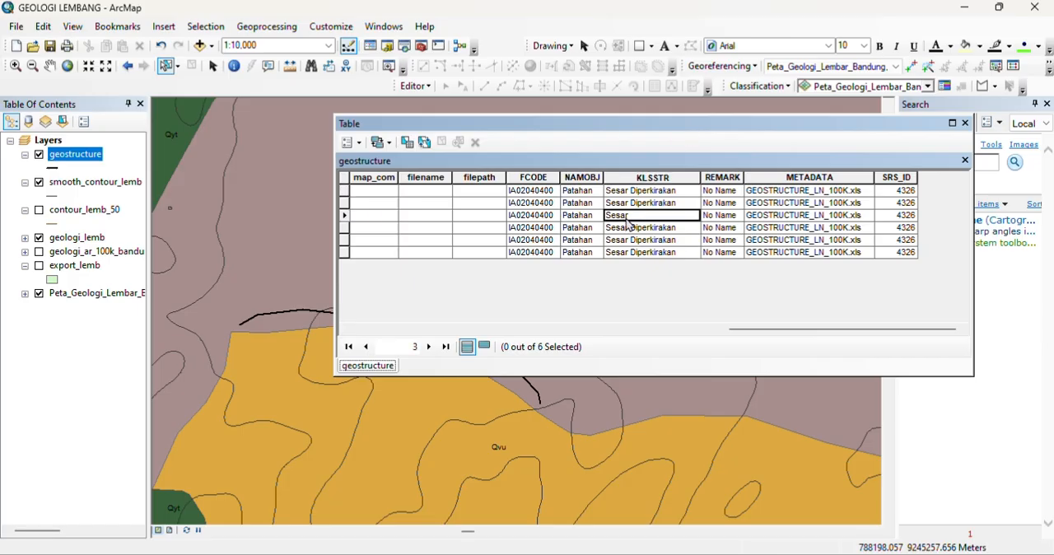
left_click(344, 215)
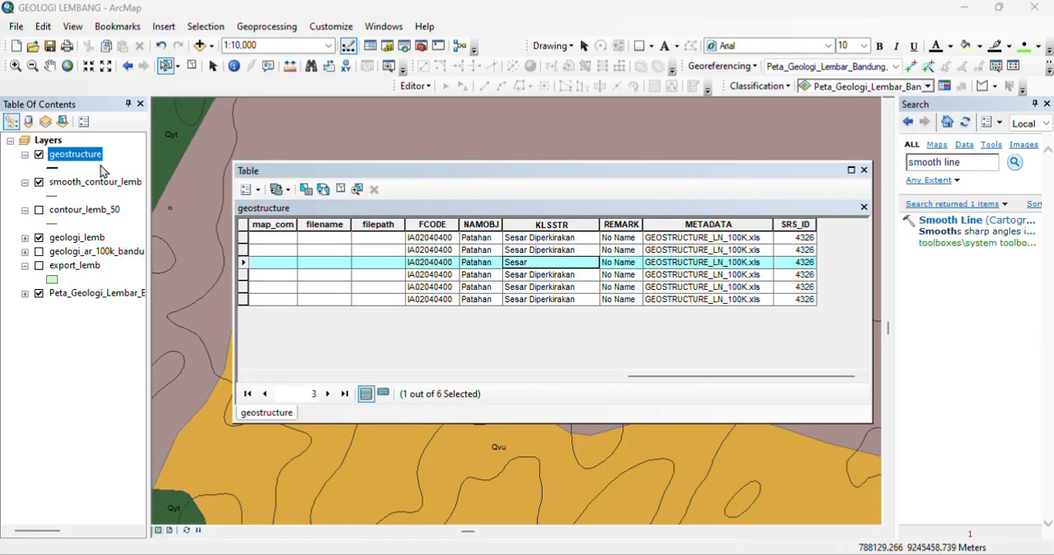
Step: Export the selected fault to the DATA OLAH folder as Sesar_Lembang.shp, add it to the map, and close the attribute table
right_click(88, 155)
mouse_move(247, 418)
left_click(346, 437)
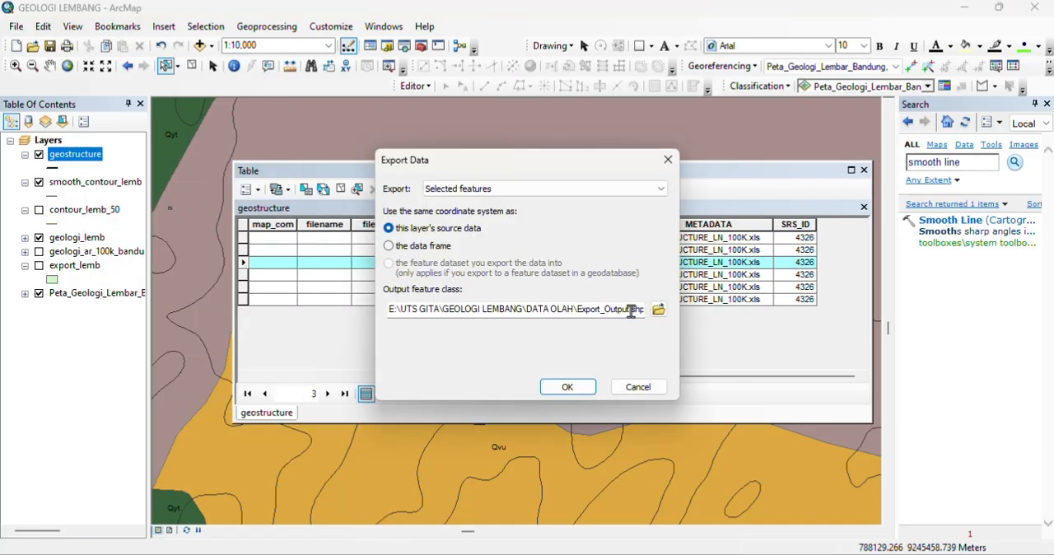
left_click(631, 310)
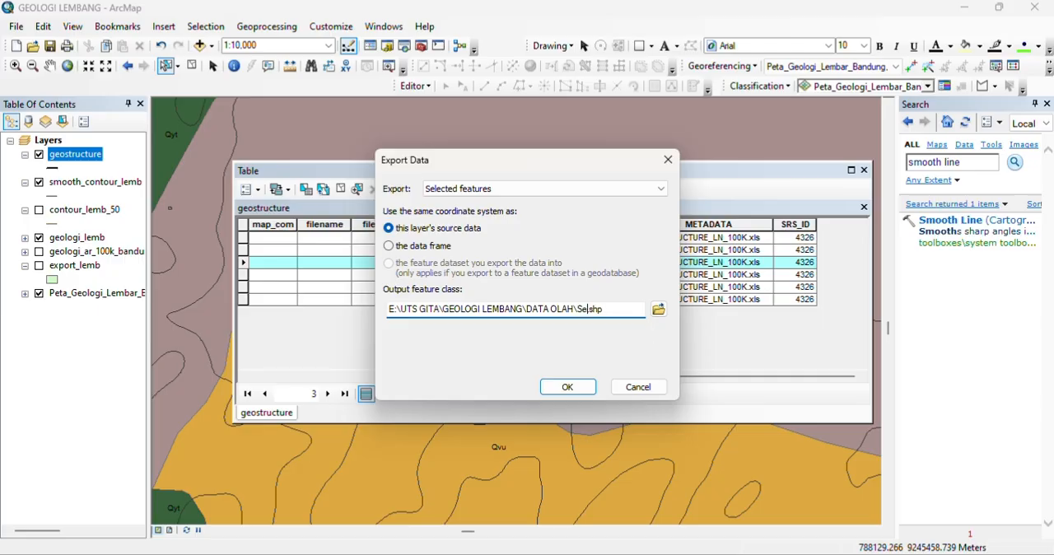
left_click(568, 387)
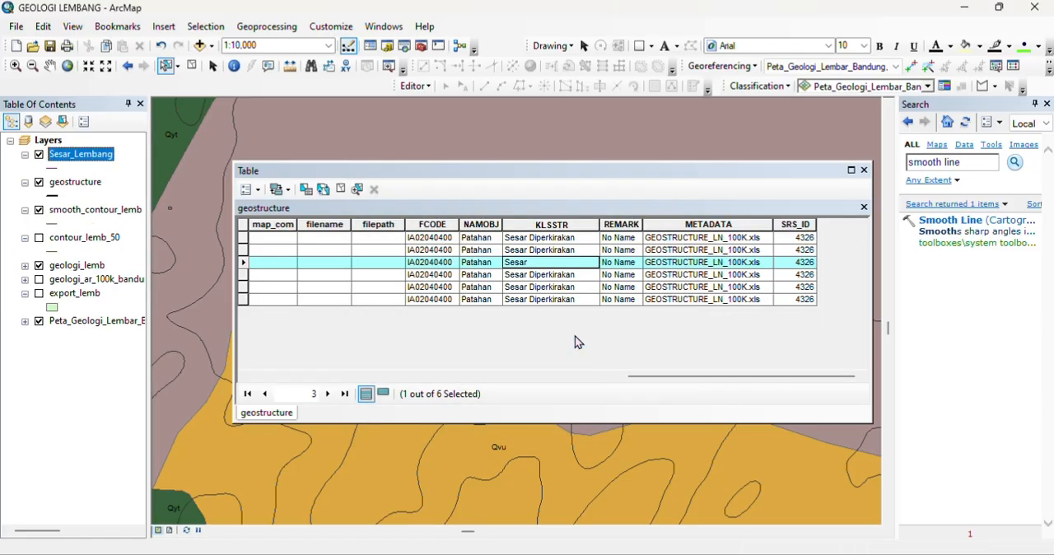
left_click(863, 170)
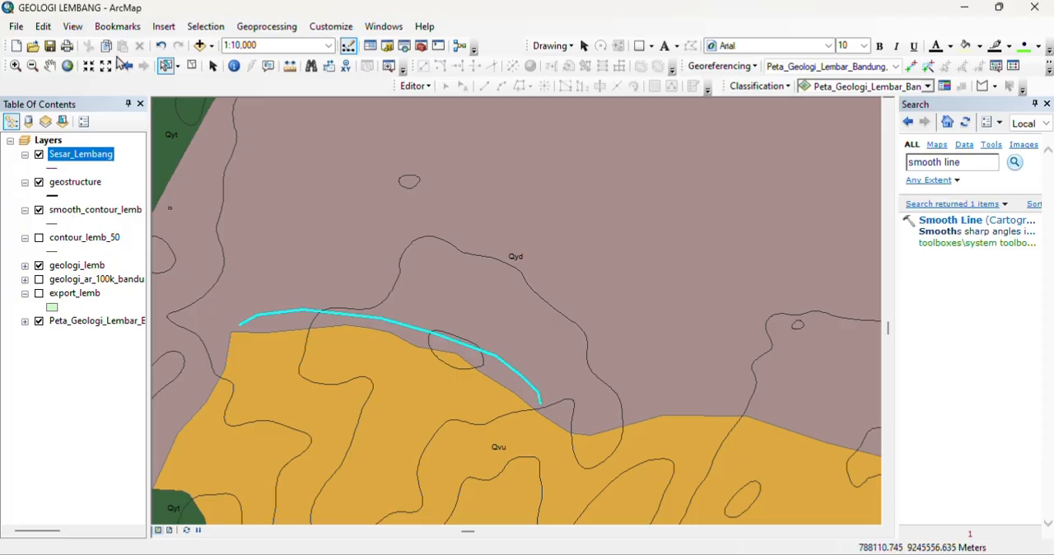
Step: Select all records with the KLSSTR value Sesar Diperkirakan in the geostructure attribute table
left_click(50, 66)
scroll(433, 235, "down", 5)
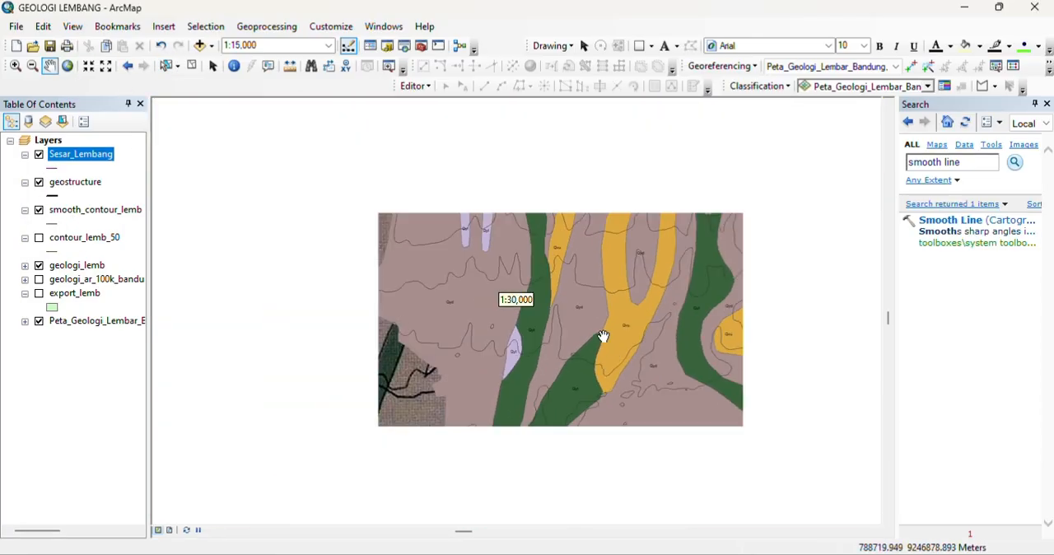
left_click_drag(647, 252, 520, 400)
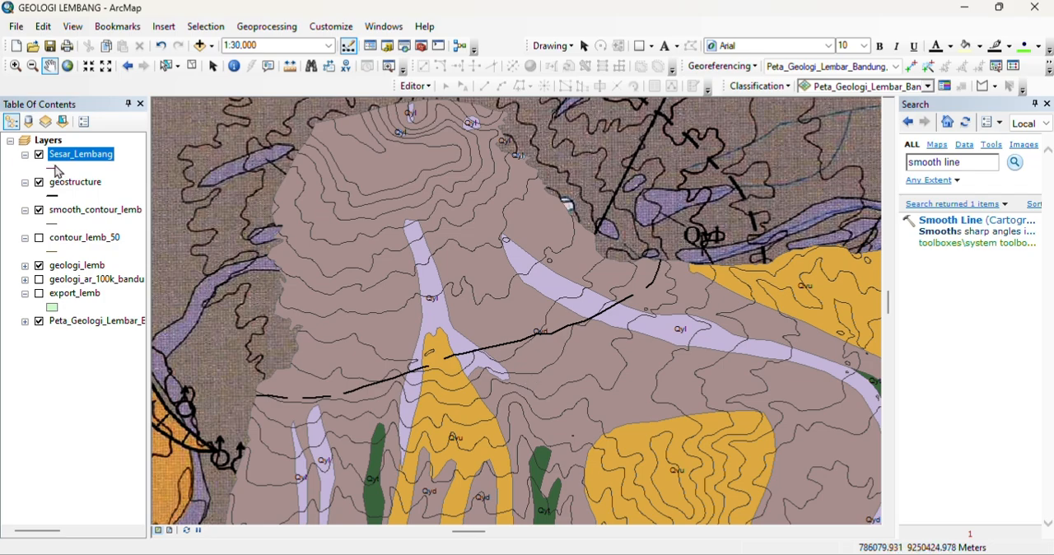
right_click(66, 183)
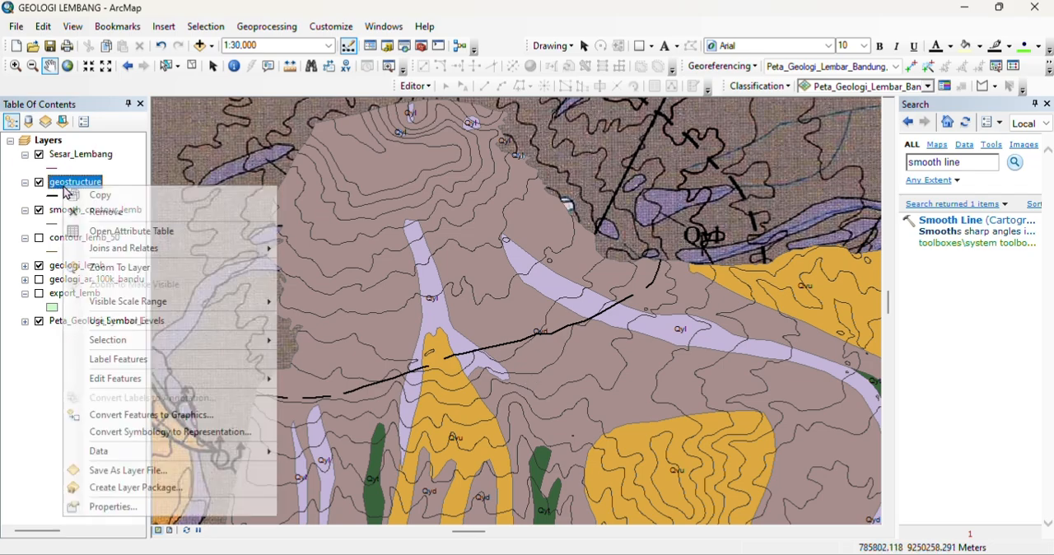
left_click(208, 231)
left_click_drag(400, 376, 787, 388)
left_click(244, 238)
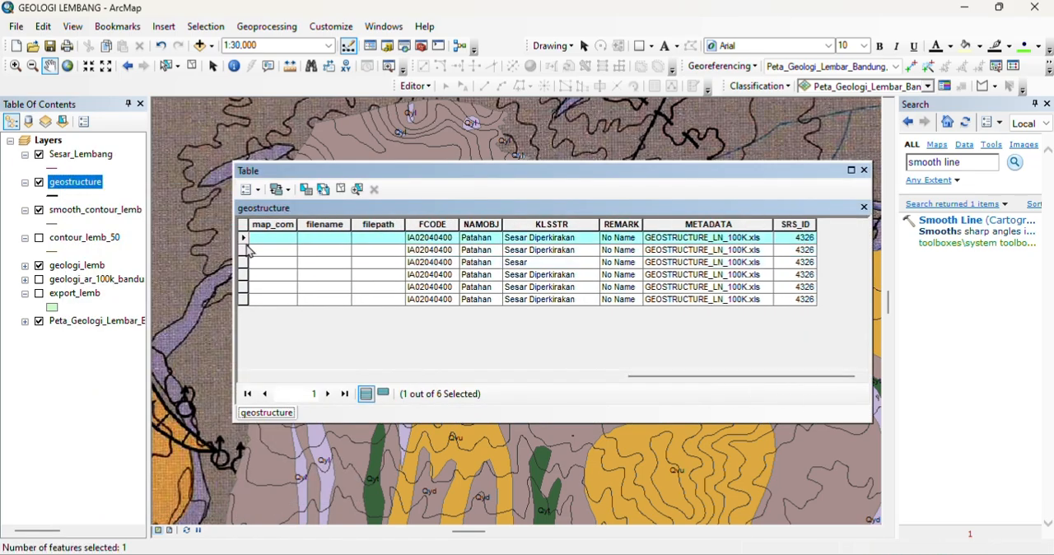
left_click_drag(385, 175, 527, 159)
left_click(278, 238, "ctrl")
left_click(278, 263, "ctrl")
left_click(279, 274, "ctrl")
left_click(278, 288, "ctrl")
left_click(284, 177)
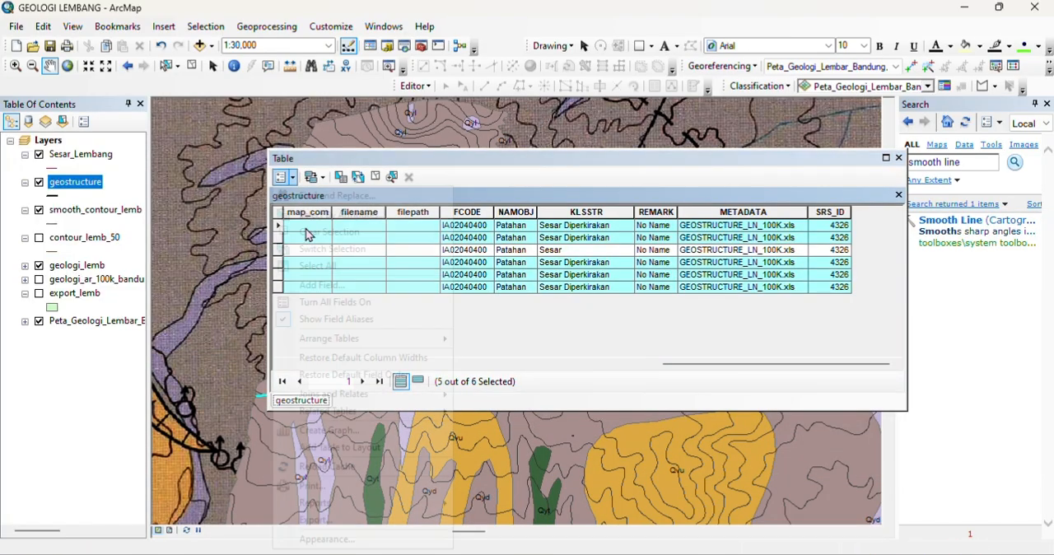
Step: Export the selected estimated faults to the DATA OLAH folder as Sesar_Diperkirakan.shp and add the result to the map
right_click(86, 181)
mouse_move(238, 447)
left_click(329, 464)
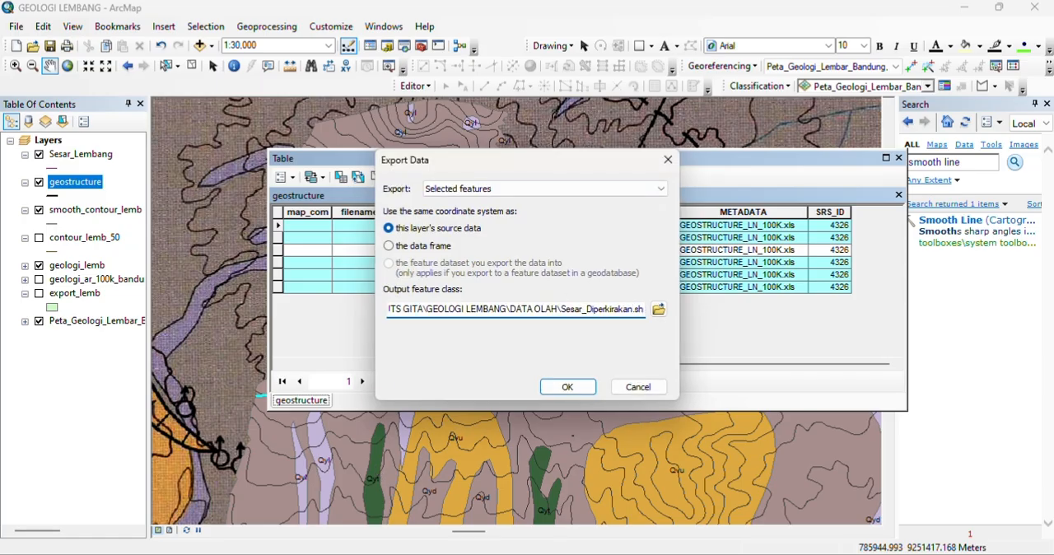
left_click(572, 385)
left_click(601, 344)
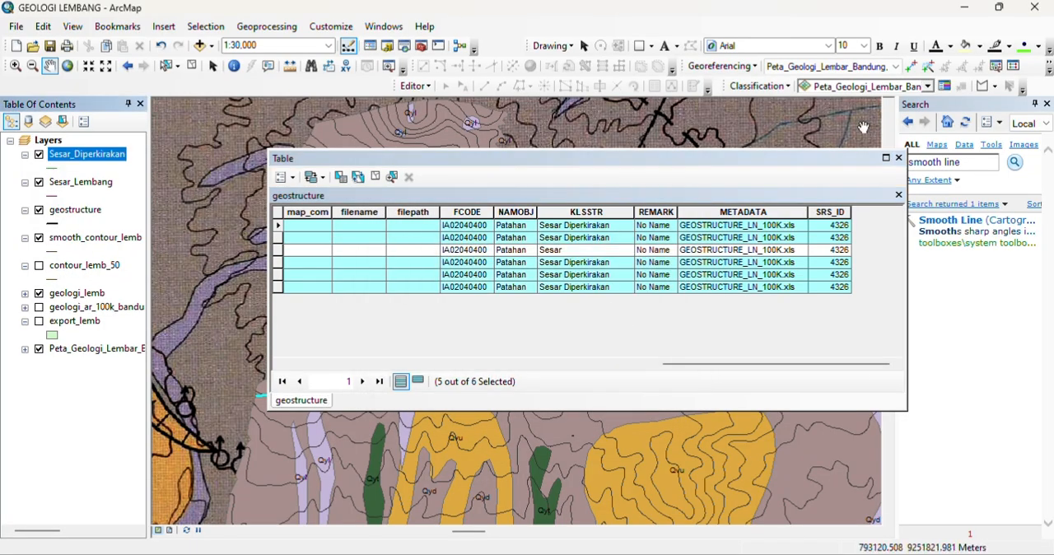
Step: Close the attribute table and remove the geostructure layer from the map
left_click(898, 158)
right_click(63, 213)
left_click(94, 239)
left_click_drag(634, 378, 576, 301)
left_click_drag(665, 393, 559, 238)
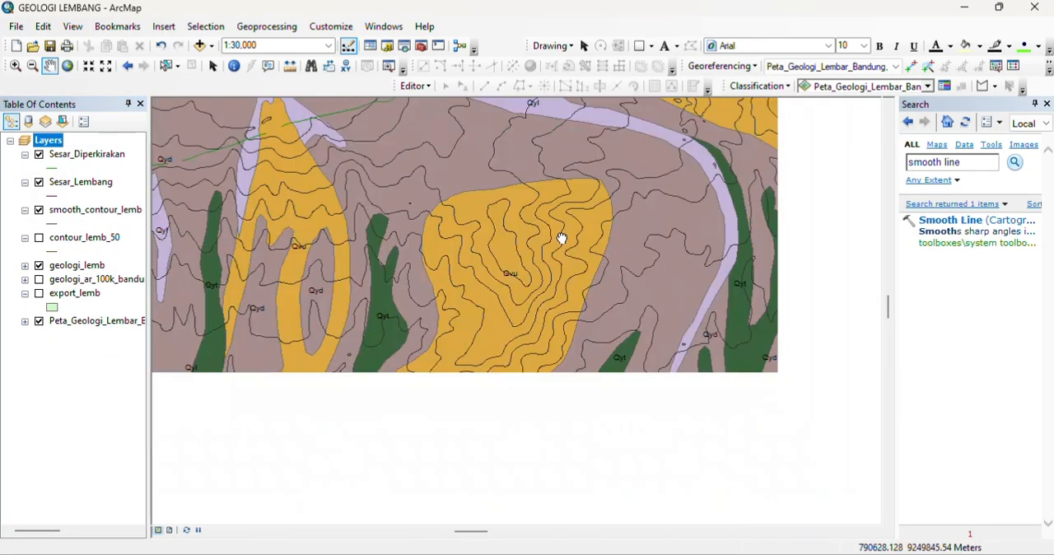
Step: Symbolize the Sesar_Lembang layer with the Geology 24K Fault - Certain line, found by searching for fault, and set its width to 1.5
left_click(52, 197)
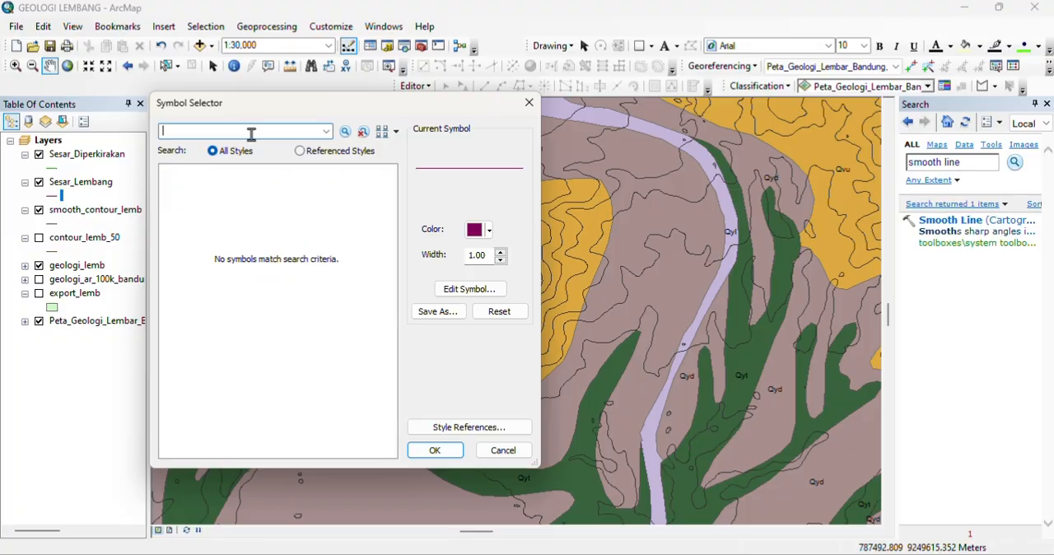
type("fault")
key("Return")
scroll(271, 336, "down", 12)
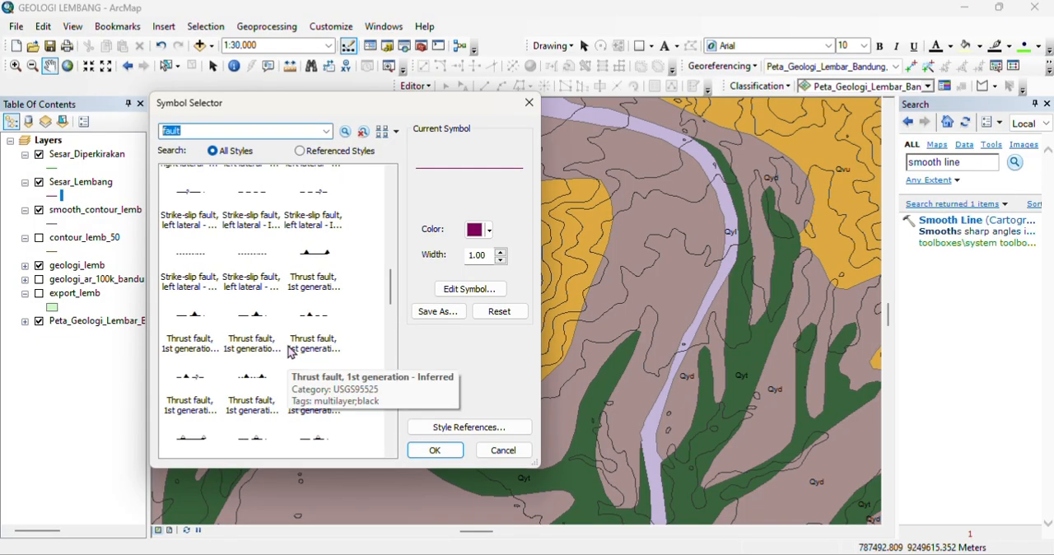
scroll(290, 352, "up", 10)
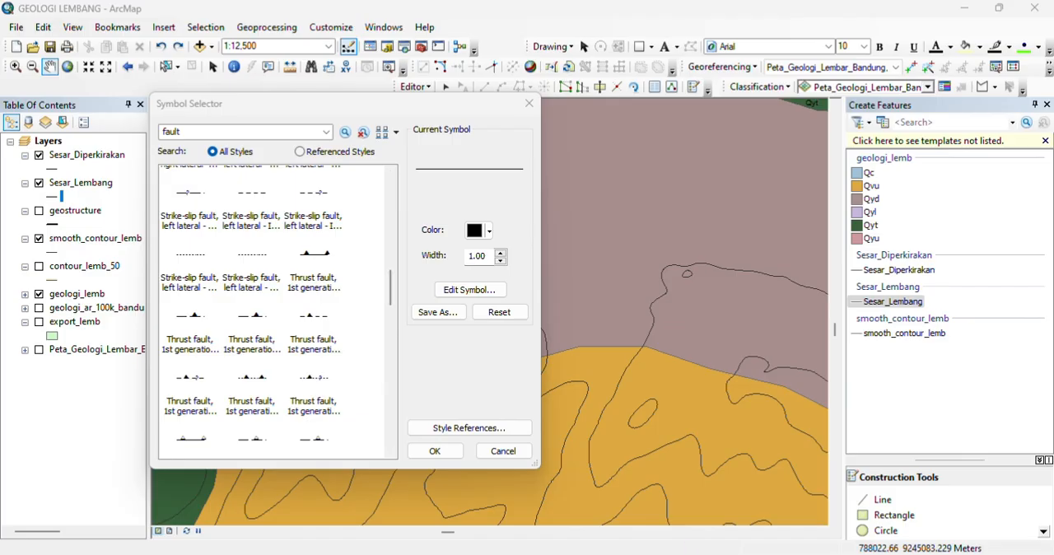
scroll(300, 300, "up", 8)
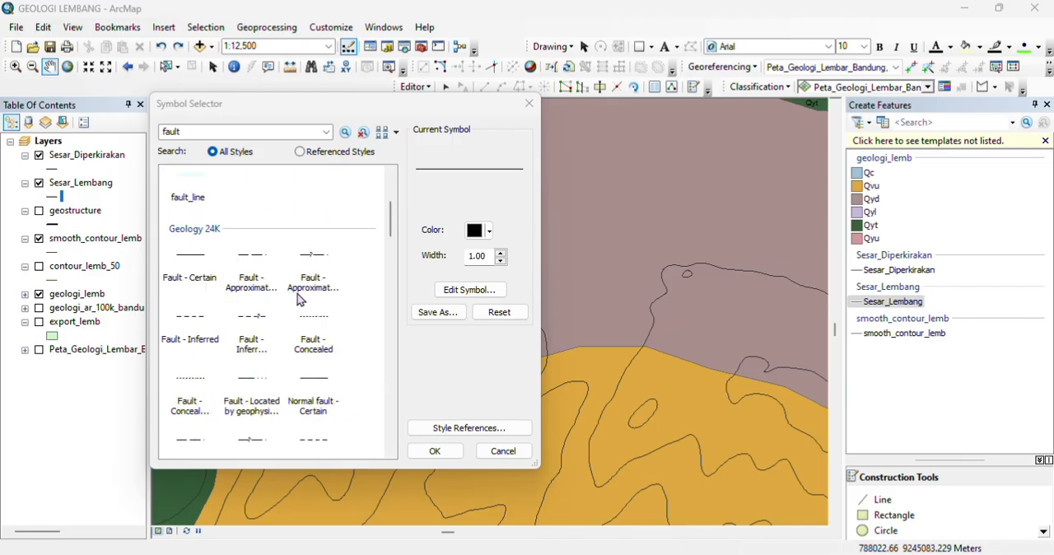
left_click(188, 265)
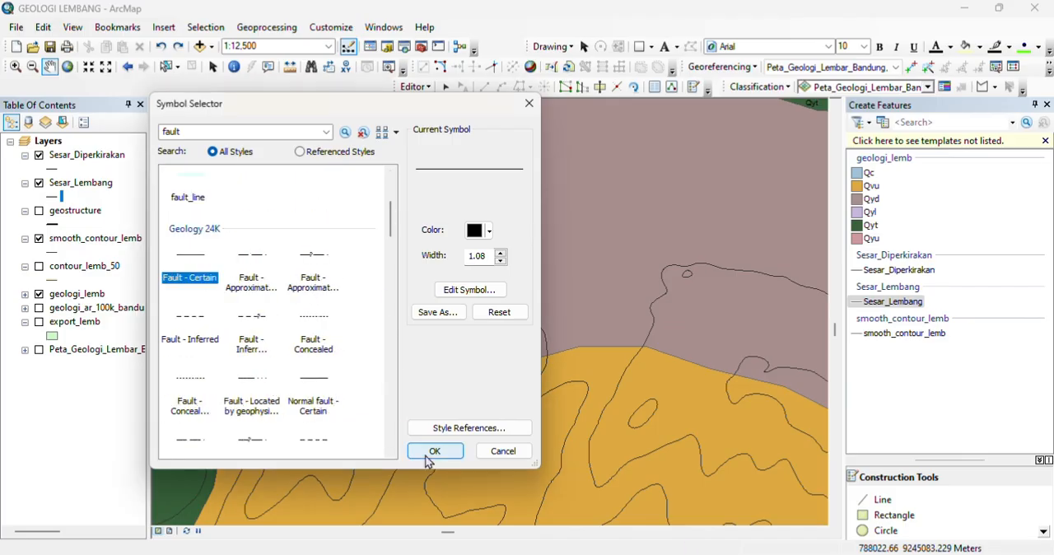
left_click(434, 451)
left_click(49, 197)
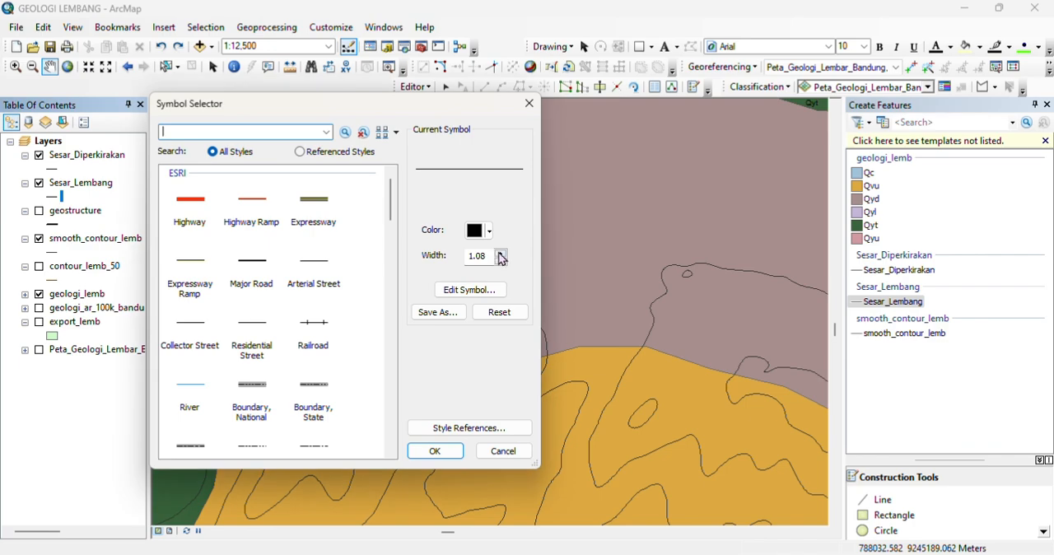
left_click(435, 452)
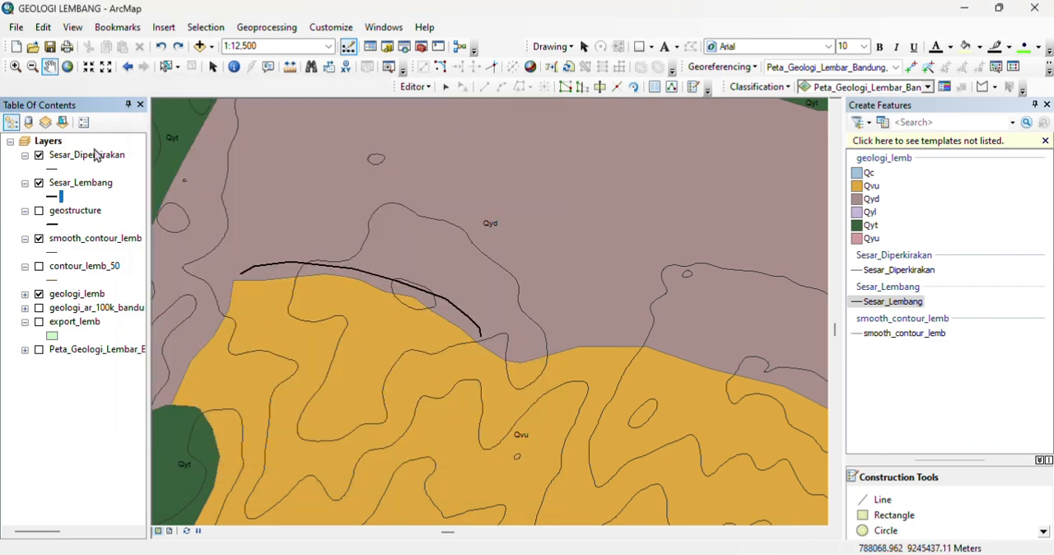
Step: Symbolize the Sesar_Diperkirakan layer with the plain dashed Geology 24K approximate fault line at a width of 1.5
left_click(56, 169)
key("Return")
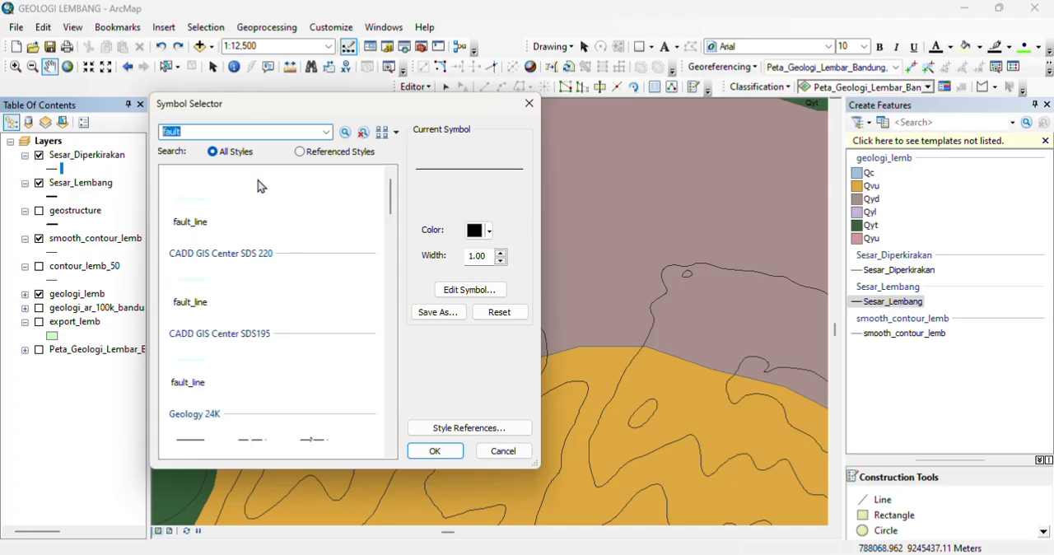
scroll(266, 329, "down", 5)
scroll(252, 278, "up", 3)
left_click(260, 258)
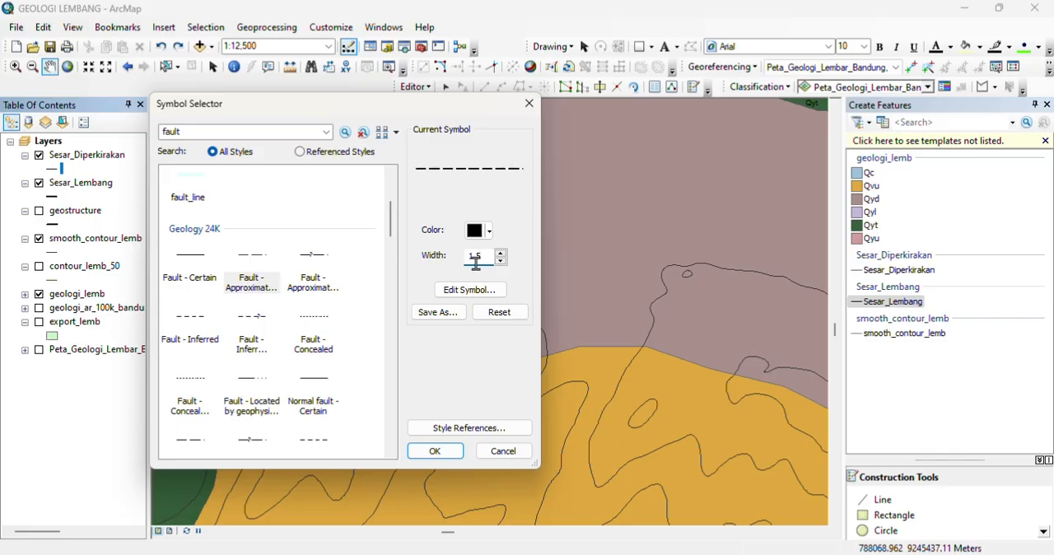
left_click(434, 450)
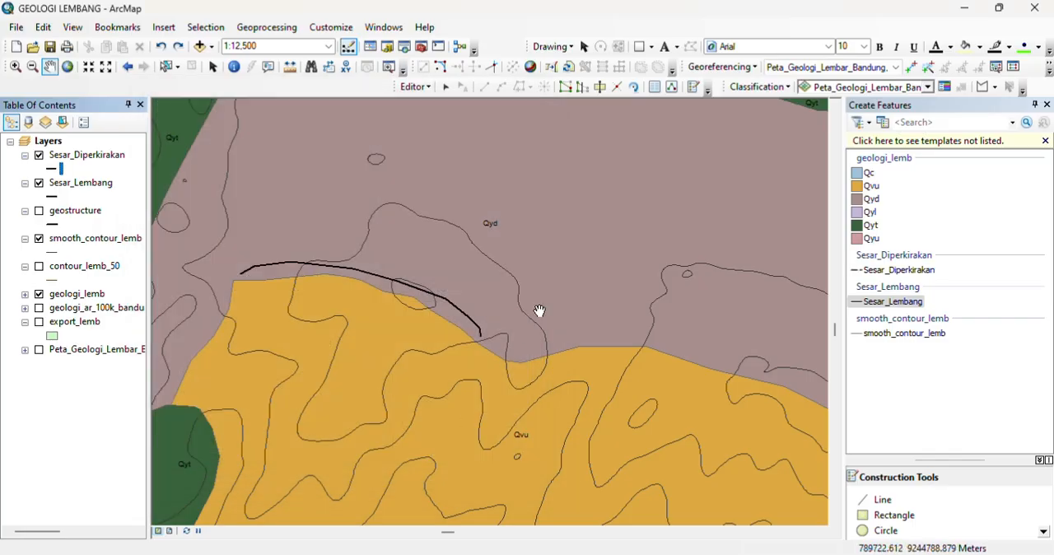
Step: Stop the current edit session
right_click(80, 183)
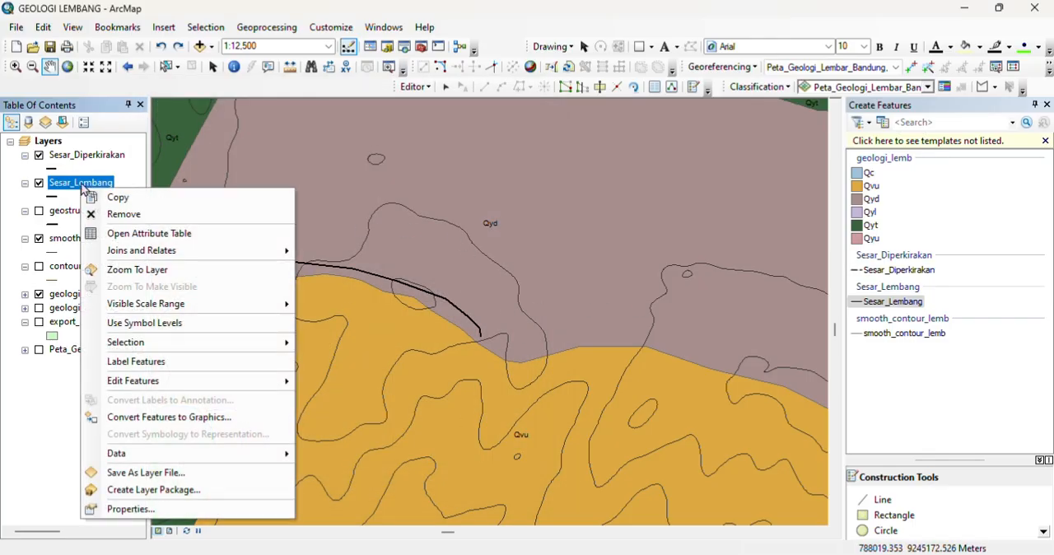
left_click(571, 320)
scroll(607, 322, "up", 5)
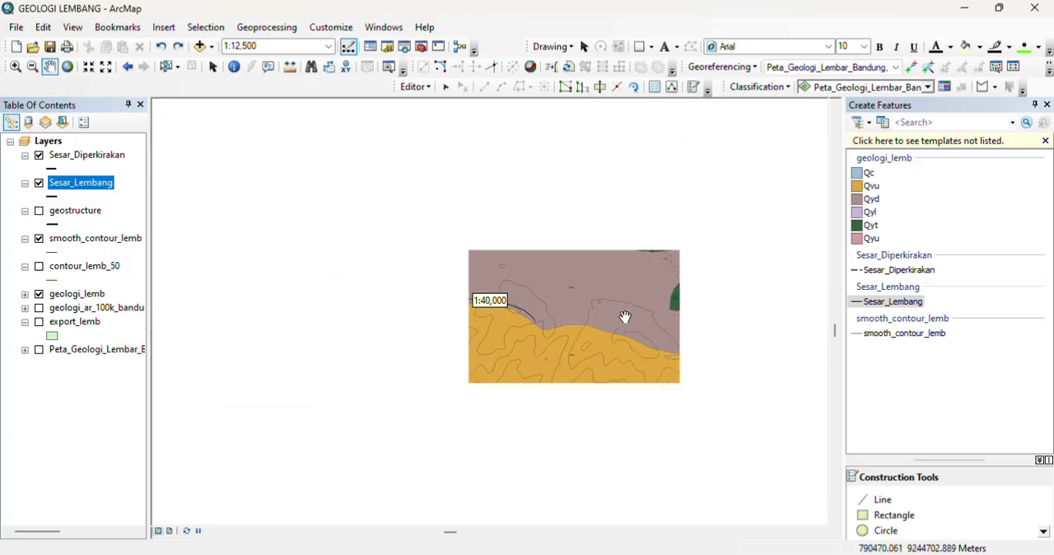
scroll(576, 321, "up", 3)
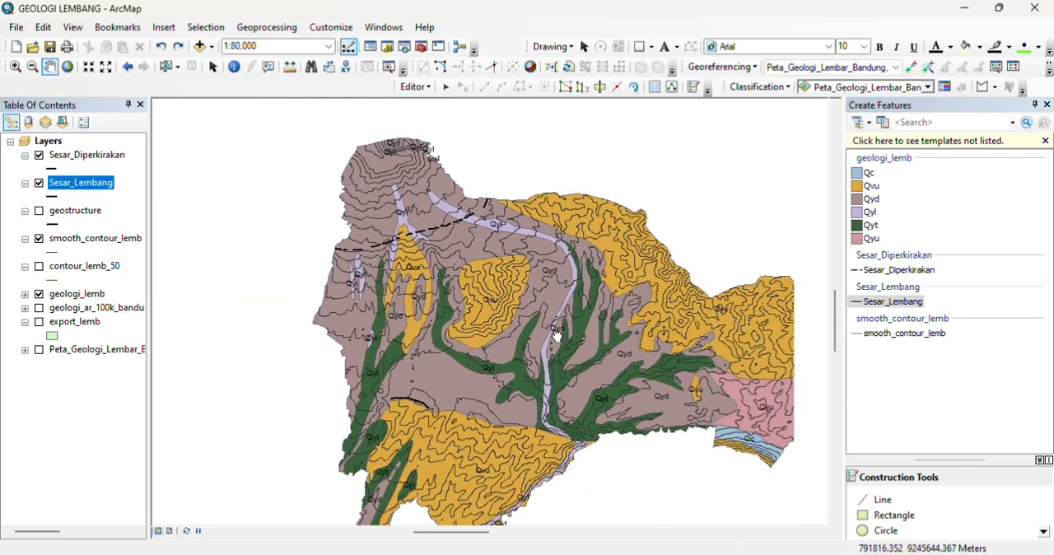
scroll(465, 307, "down", 1)
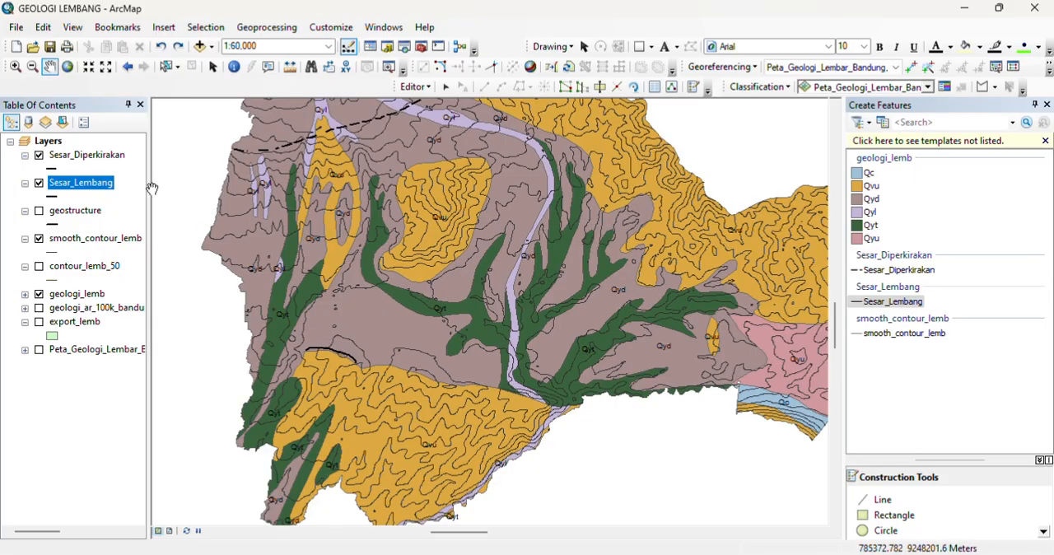
right_click(72, 195)
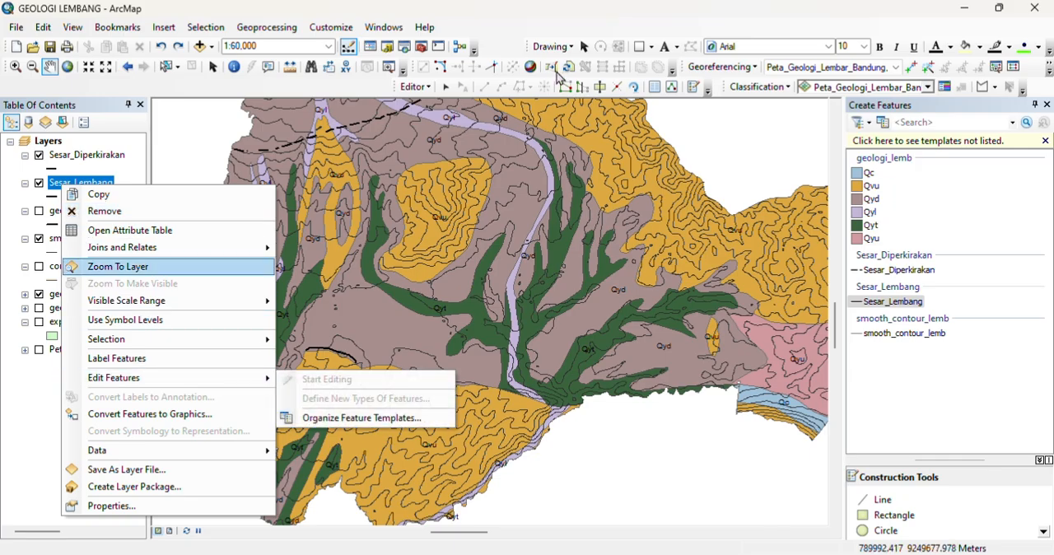
left_click(414, 86)
left_click(445, 120)
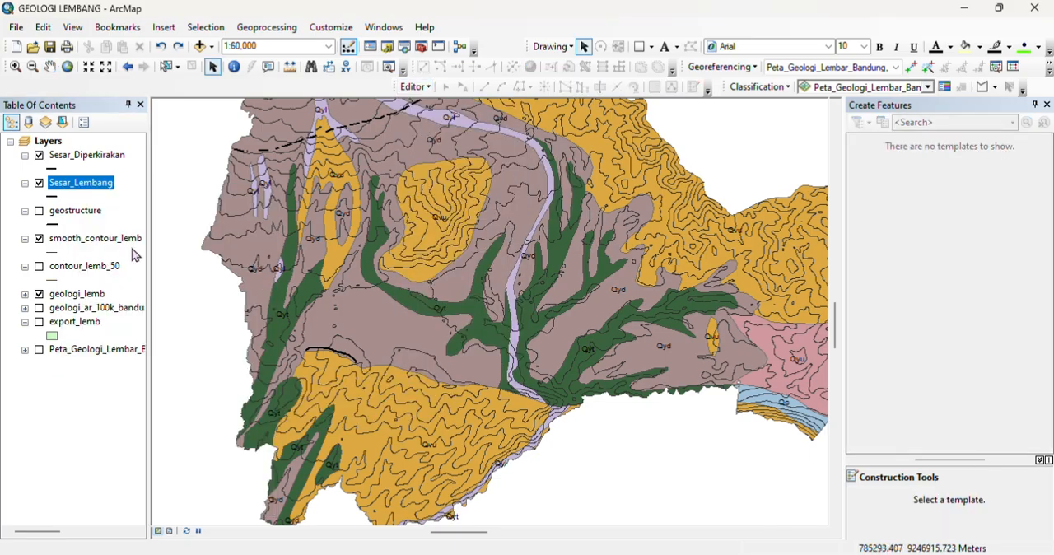
Step: Start an edit session on the Sesar_Lembang layer and choose its feature template for drawing lines
right_click(92, 185)
mouse_move(266, 369)
left_click(337, 368)
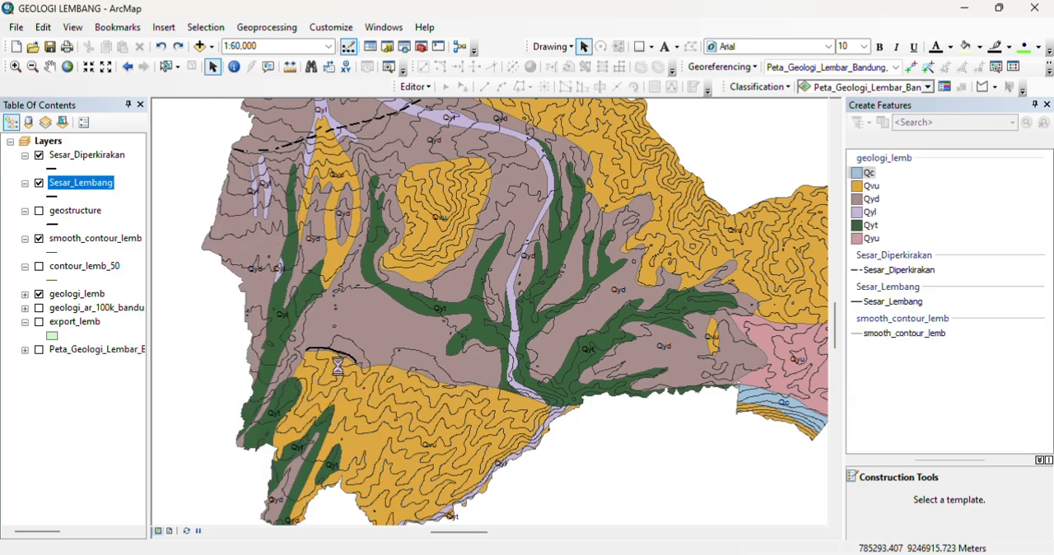
left_click(611, 448)
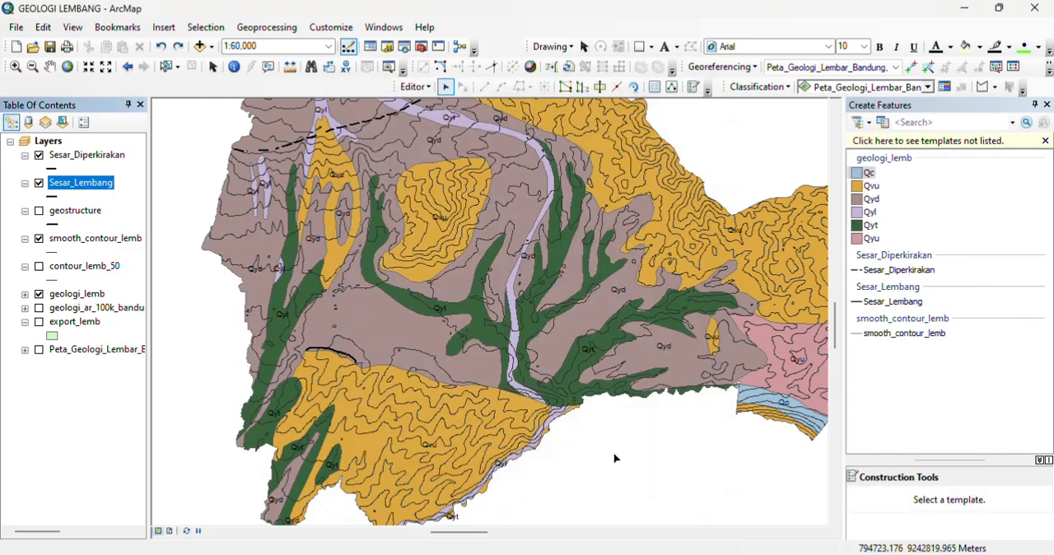
left_click(881, 303)
scroll(424, 401, "up", 4)
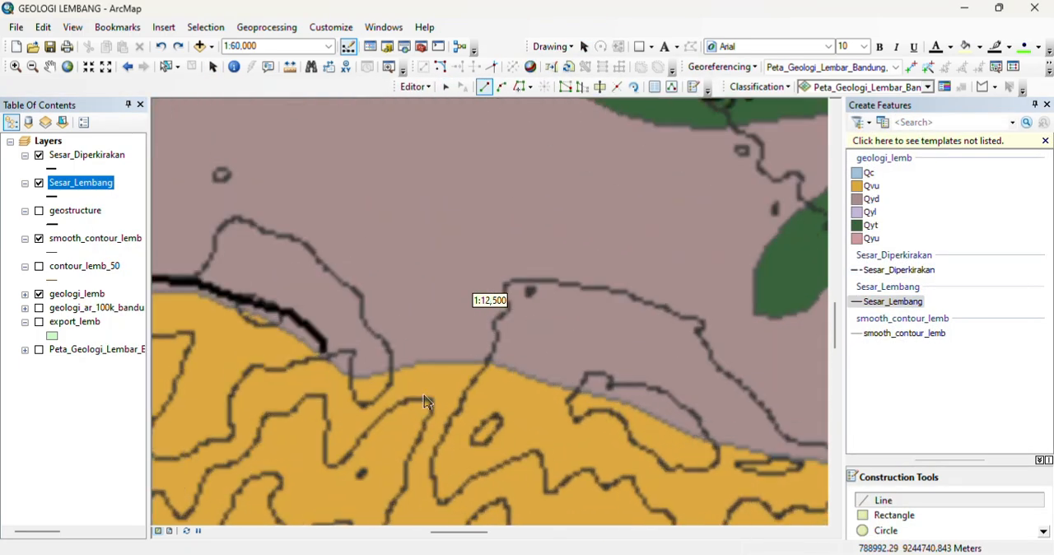
left_click(218, 532)
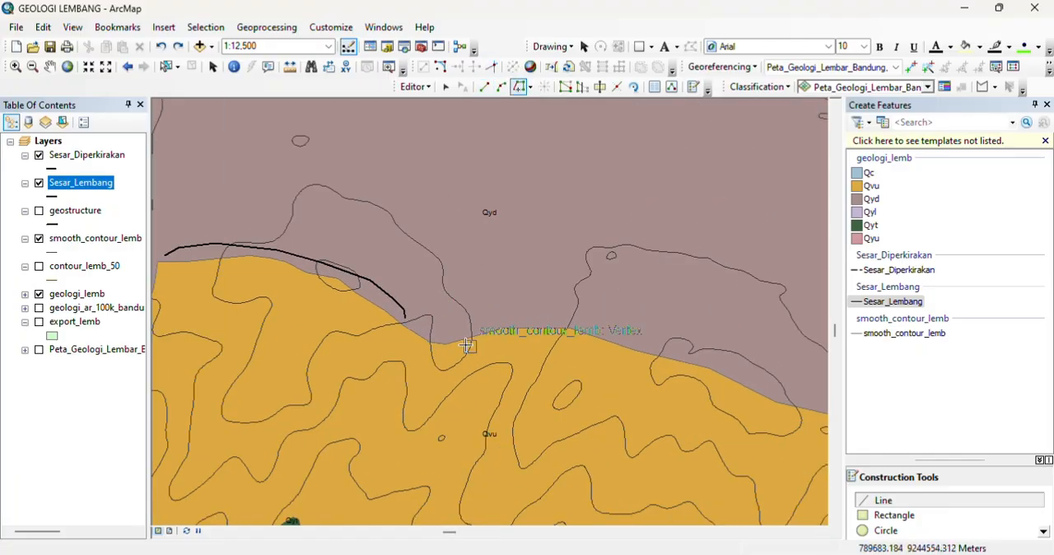
scroll(473, 317, "up", 2)
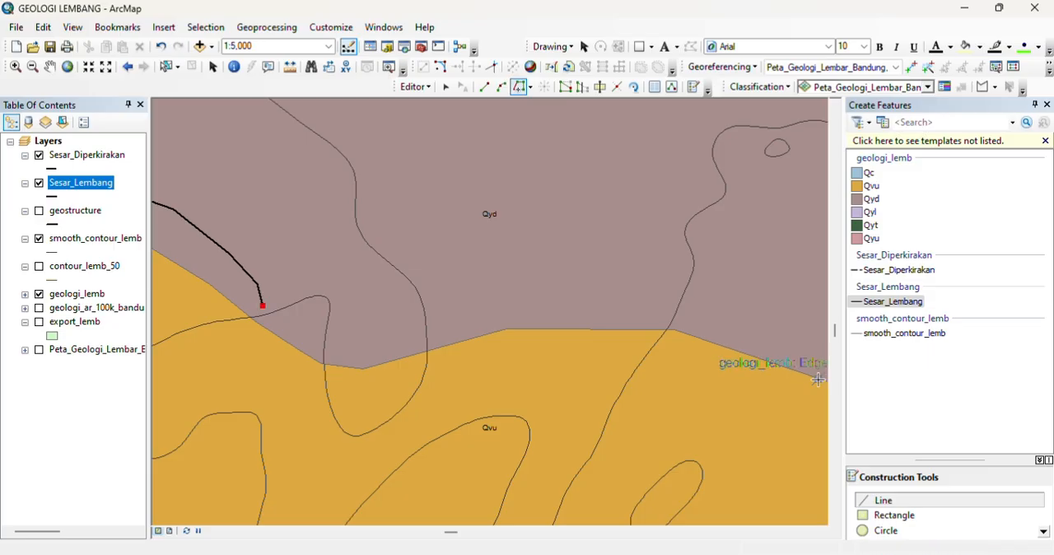
left_click(164, 50)
scroll(232, 316, "up", 1)
Step: Trace a new Sesar_Lembang segment from the existing fault's eastern end onto and along the Qyd–Qvu boundary
left_click(530, 88)
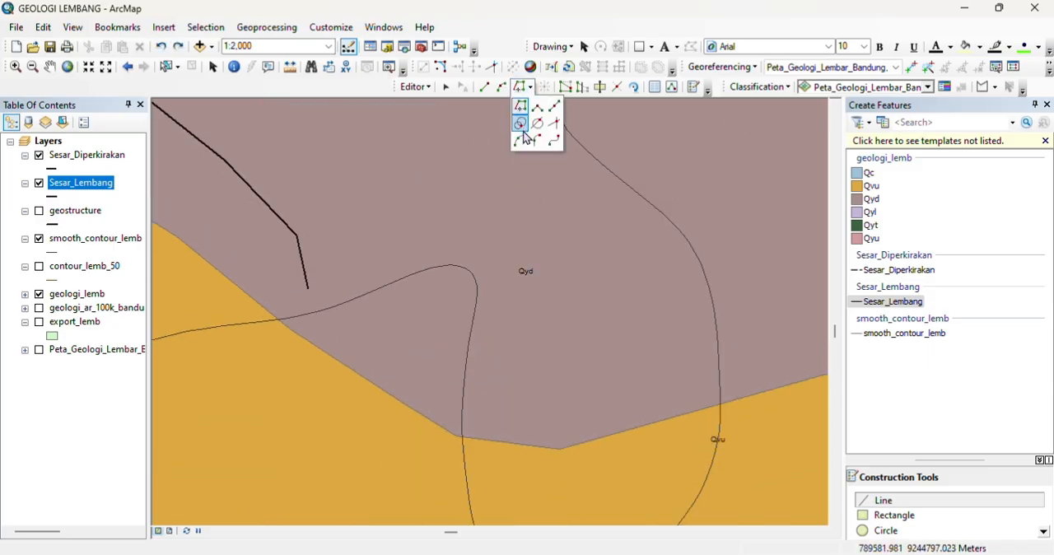
left_click(522, 104)
left_click(308, 289)
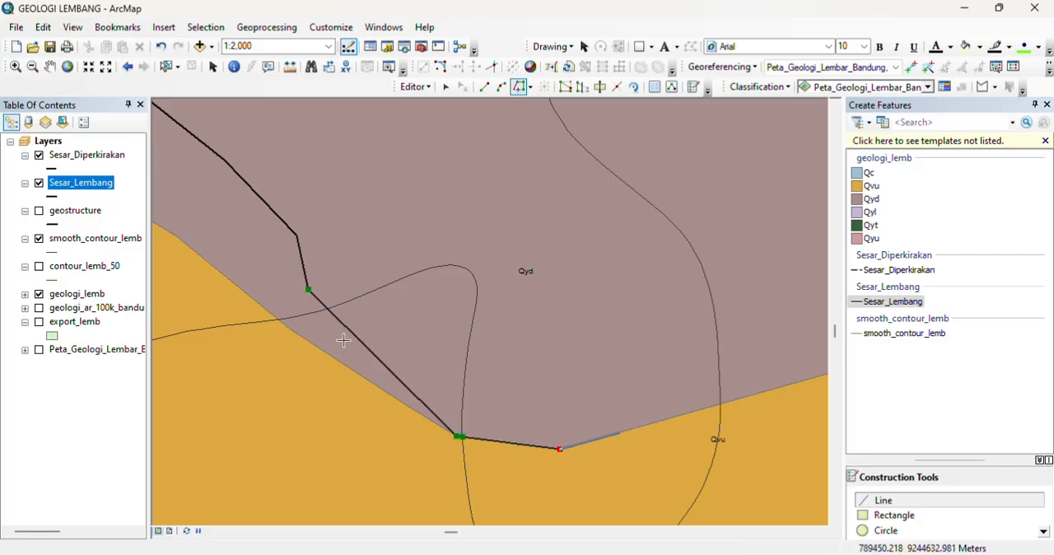
key("Escape")
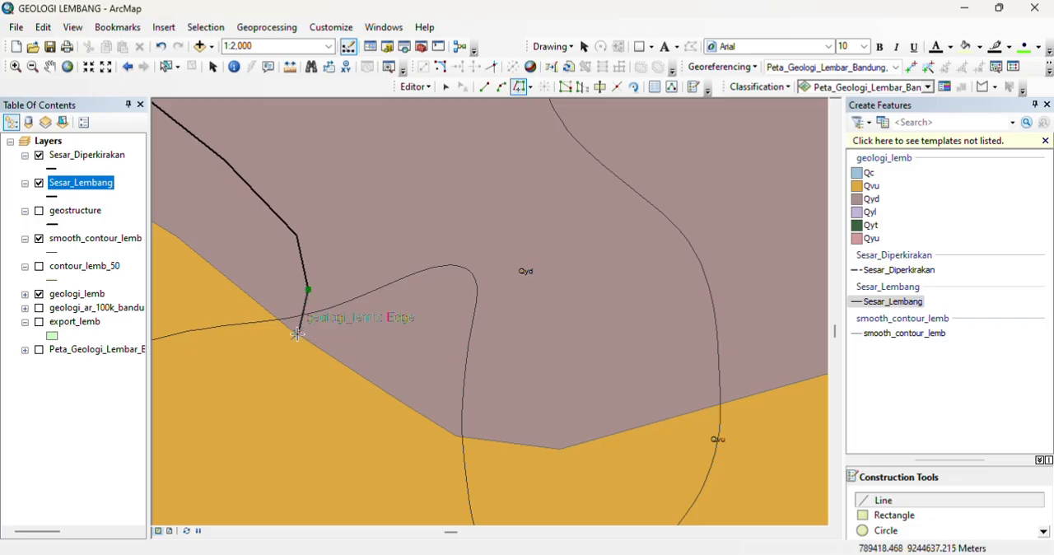
double_click(795, 383)
Step: Continue tracing the Sesar_Lembang segment eastward along the Qyd–Qvu boundary, placing a vertex where it meets the Qyt unit
left_click(821, 532)
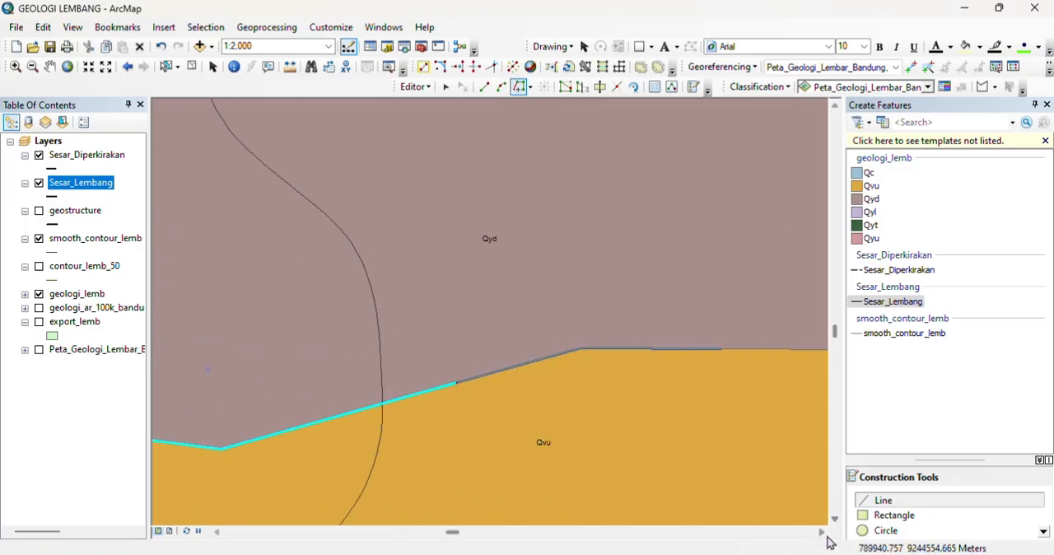
left_click(820, 533)
left_click(821, 533)
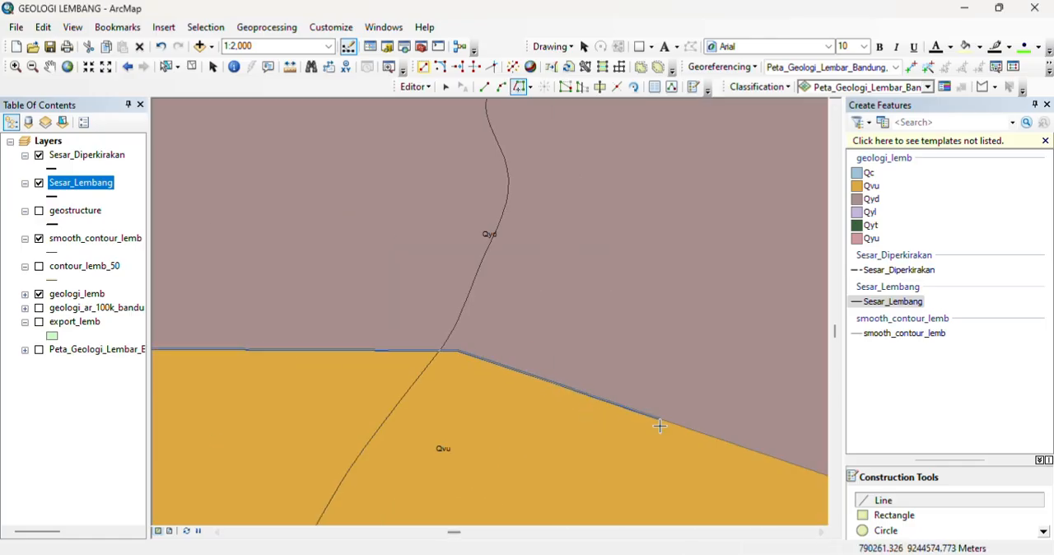
left_click(821, 532)
left_click(820, 532)
scroll(646, 497, "down", 1)
left_click(835, 520)
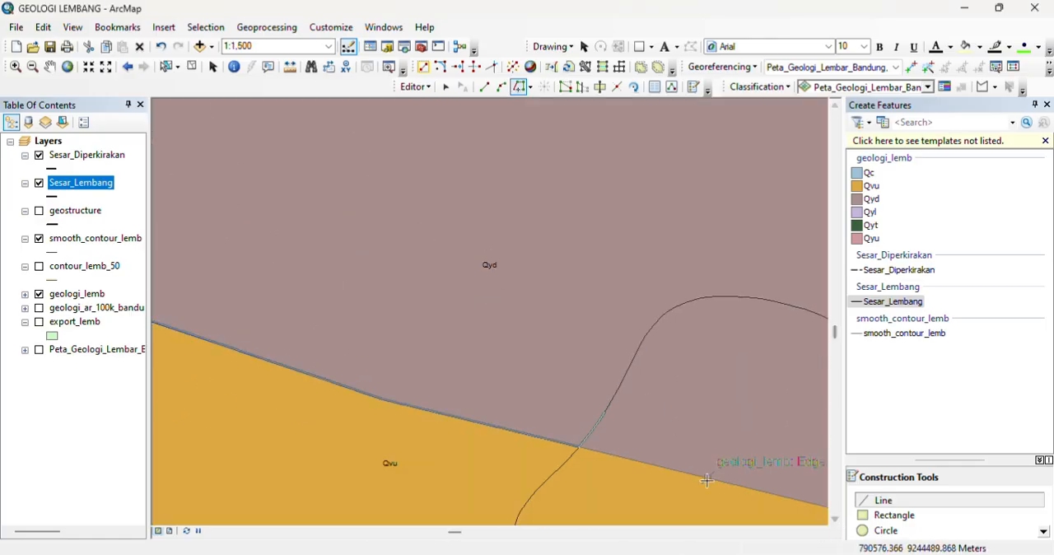
left_click(821, 533)
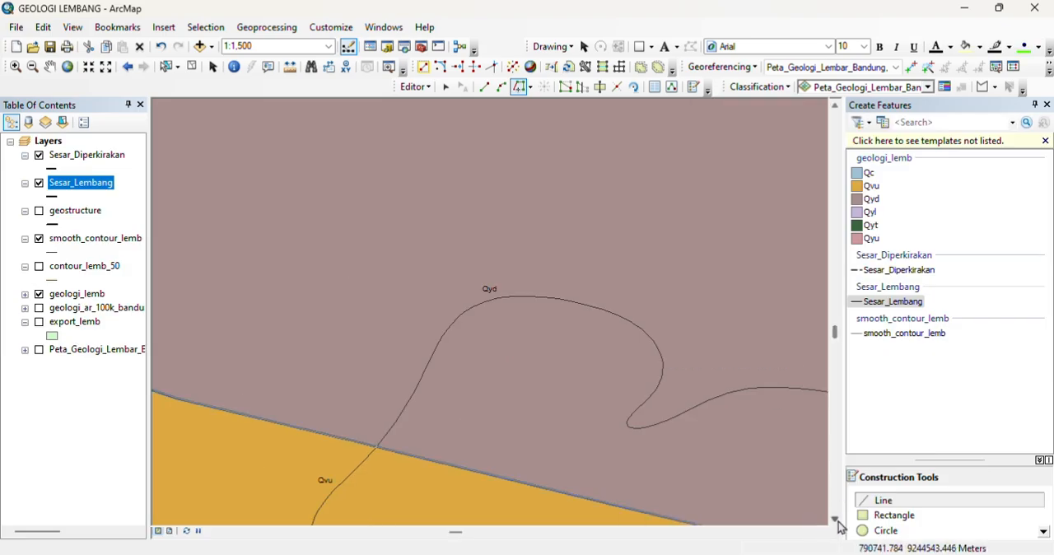
left_click(821, 533)
left_click(821, 533)
left_click(821, 532)
left_click(820, 533)
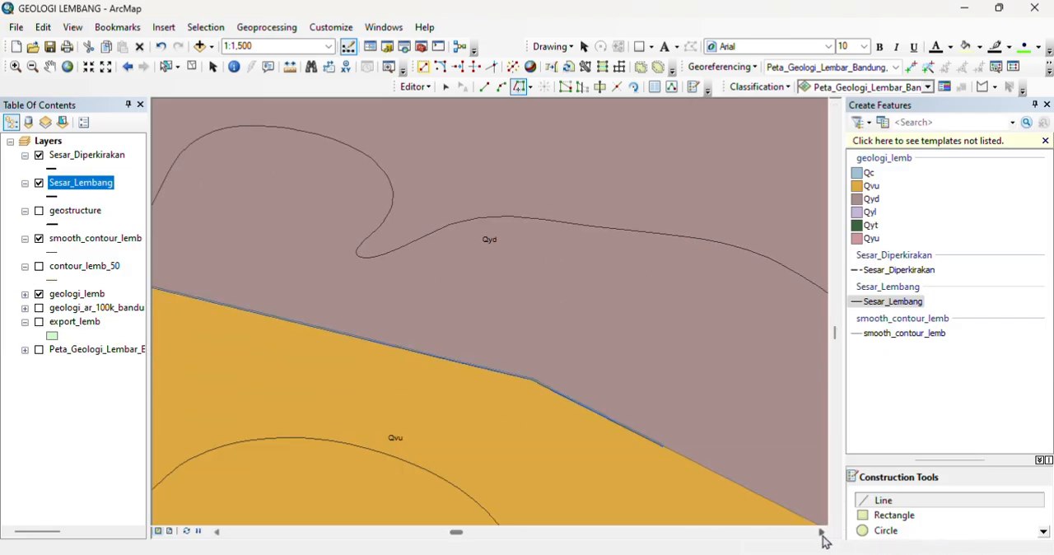
left_click(821, 533)
left_click(821, 532)
left_click(821, 532)
left_click(835, 520)
left_click(836, 520)
left_click(822, 532)
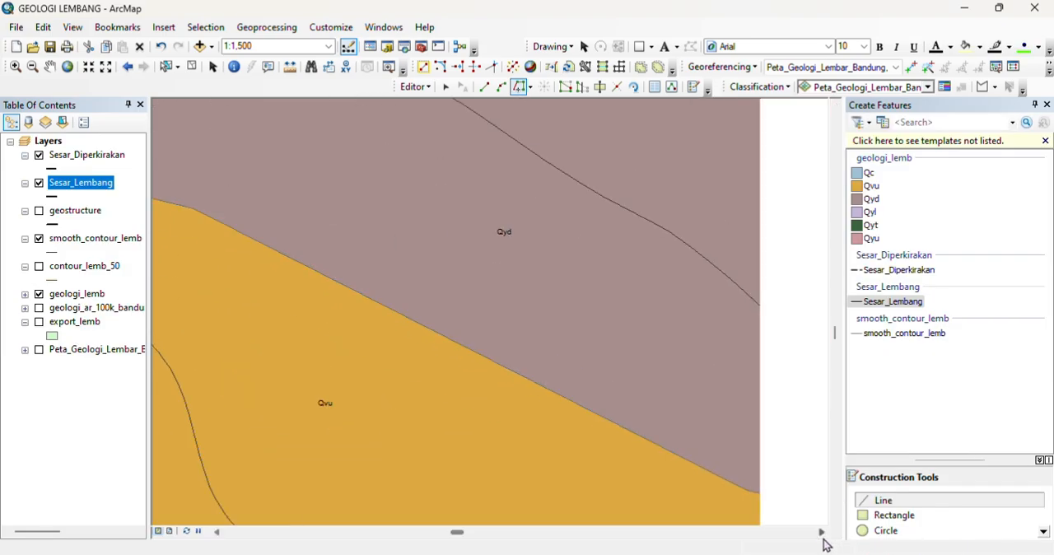
left_click(821, 533)
left_click(821, 532)
left_click(821, 533)
left_click(835, 519)
left_click(836, 519)
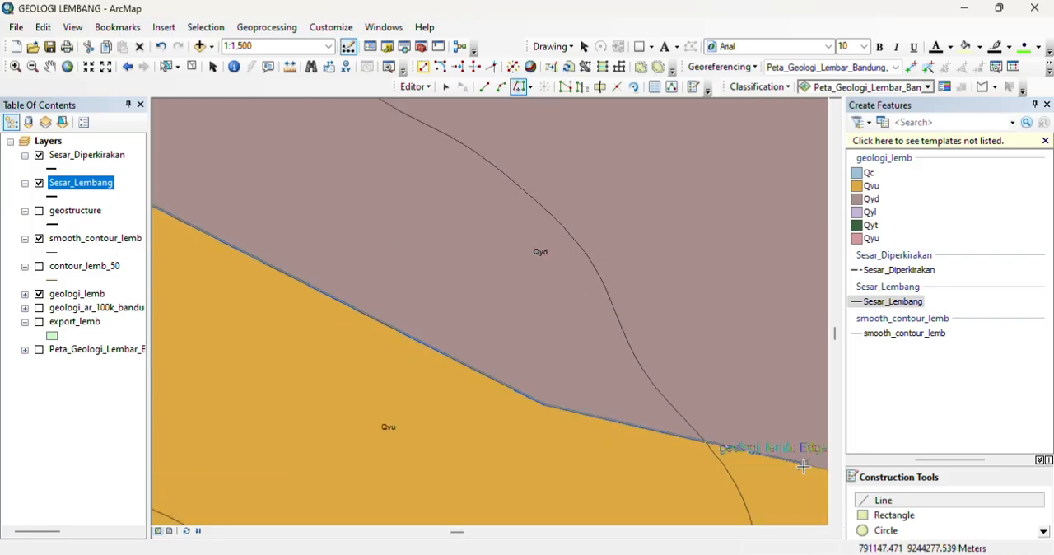
left_click(821, 531)
left_click(820, 531)
left_click(820, 532)
left_click(820, 532)
left_click(820, 532)
left_click(834, 520)
left_click(835, 520)
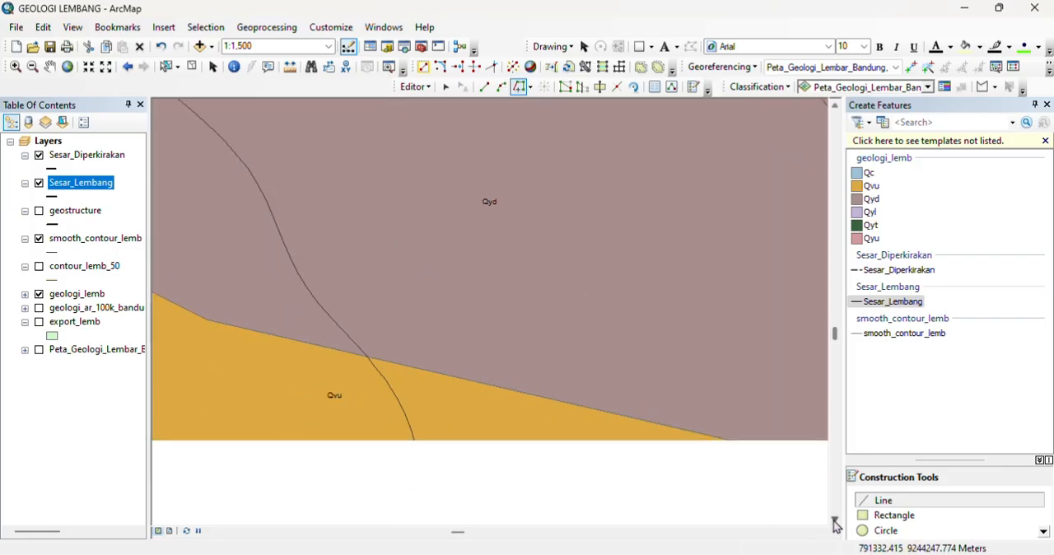
left_click(820, 532)
left_click(821, 532)
left_click(821, 533)
left_click(821, 532)
left_click(821, 532)
left_click(821, 533)
left_click(821, 533)
left_click(821, 532)
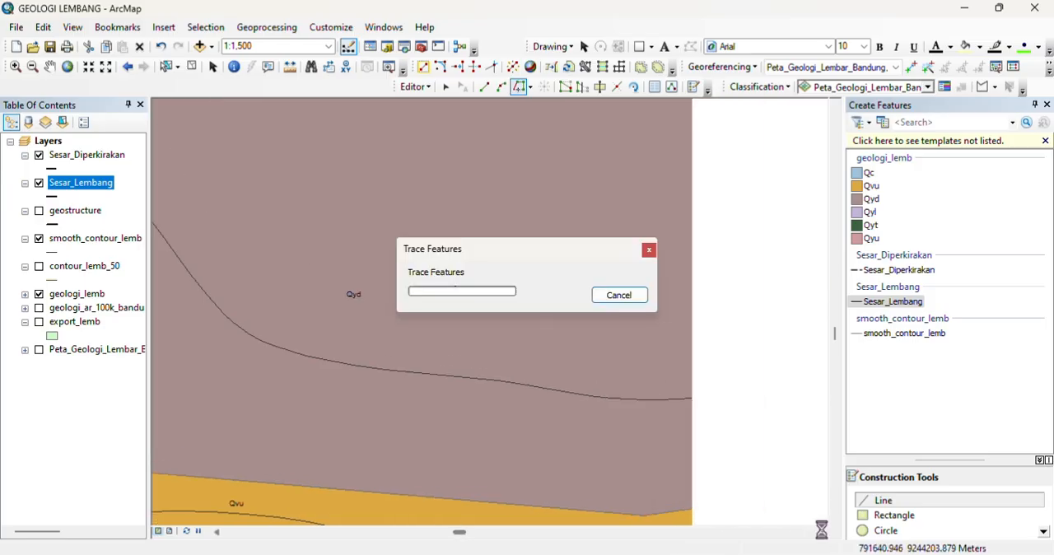
left_click(820, 533)
left_click(820, 533)
left_click(820, 532)
left_click(821, 532)
left_click(820, 533)
left_click(821, 532)
scroll(798, 501, "down", 1)
scroll(796, 502, "up", 2)
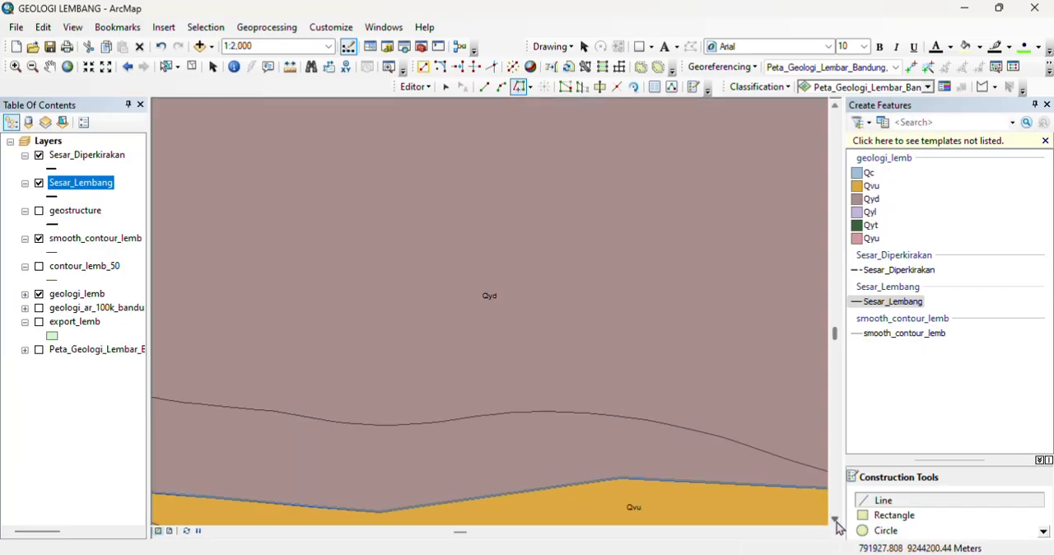
left_click(835, 521)
left_click(834, 521)
left_click(820, 532)
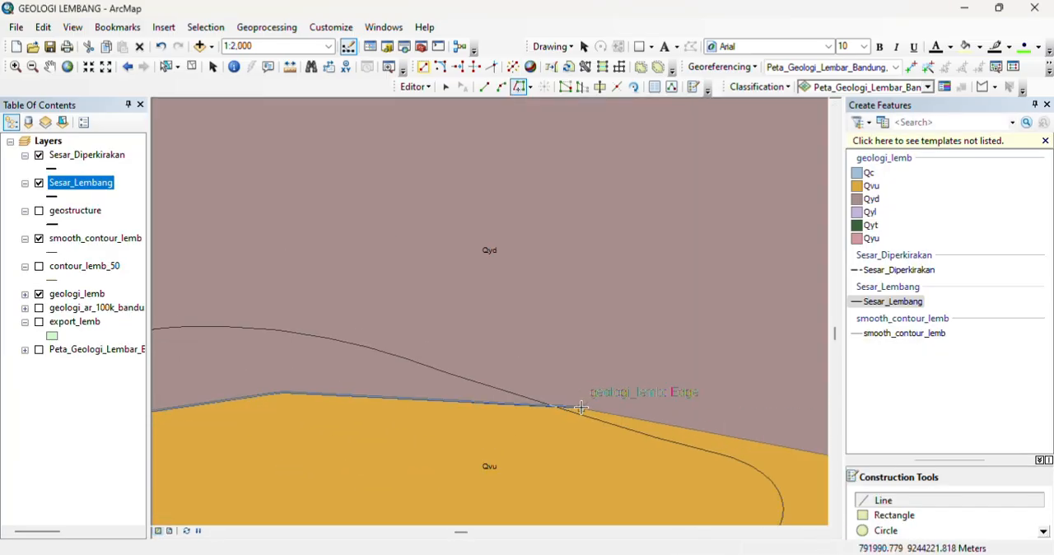
left_click(821, 532)
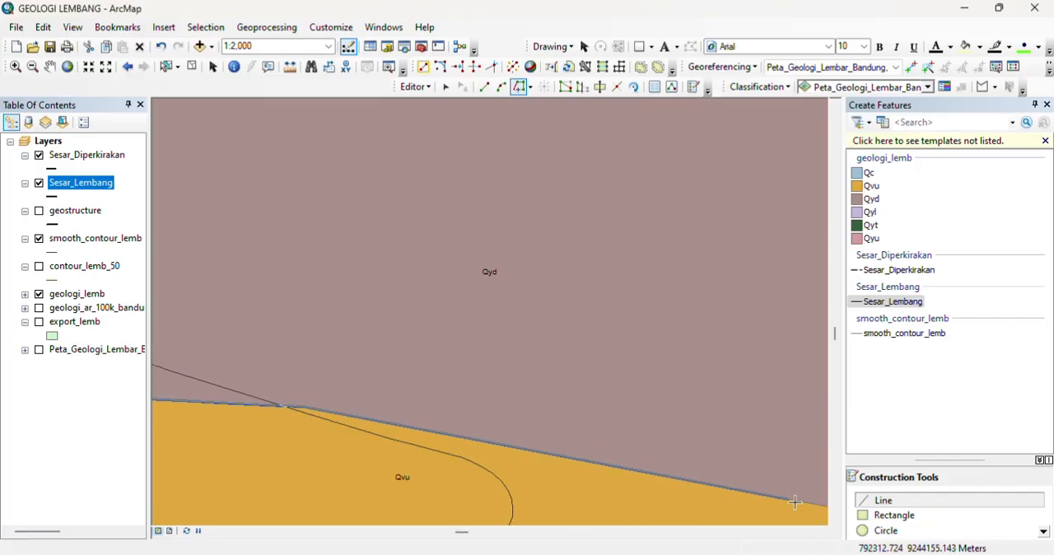
left_click(820, 532)
left_click(213, 532)
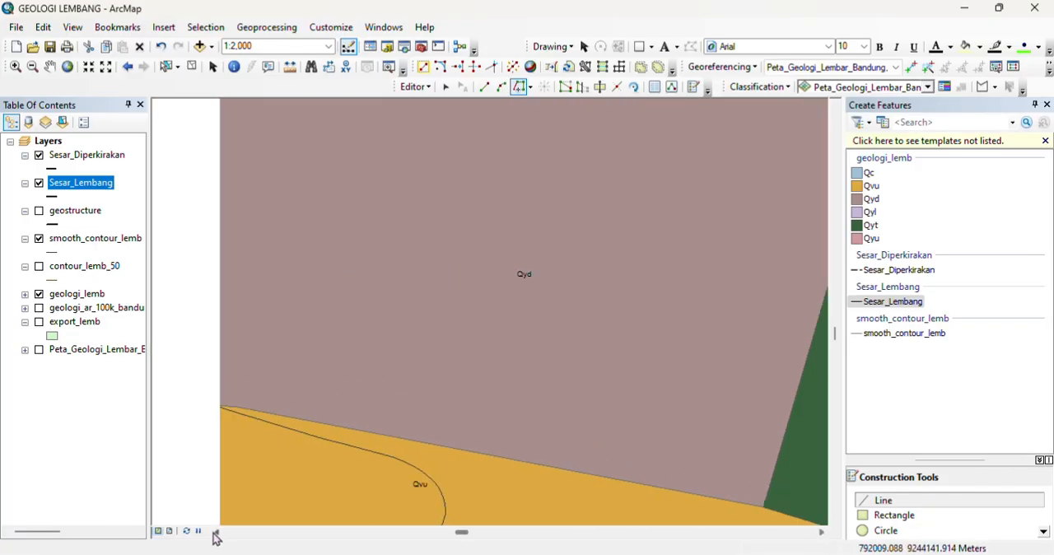
left_click(764, 505)
Step: Trace the fault onward along the northern edge of Qvu, past Qyt and Qyl, to the corner where the Qyt–Qyl boundary branches east
left_click(820, 532)
left_click(820, 533)
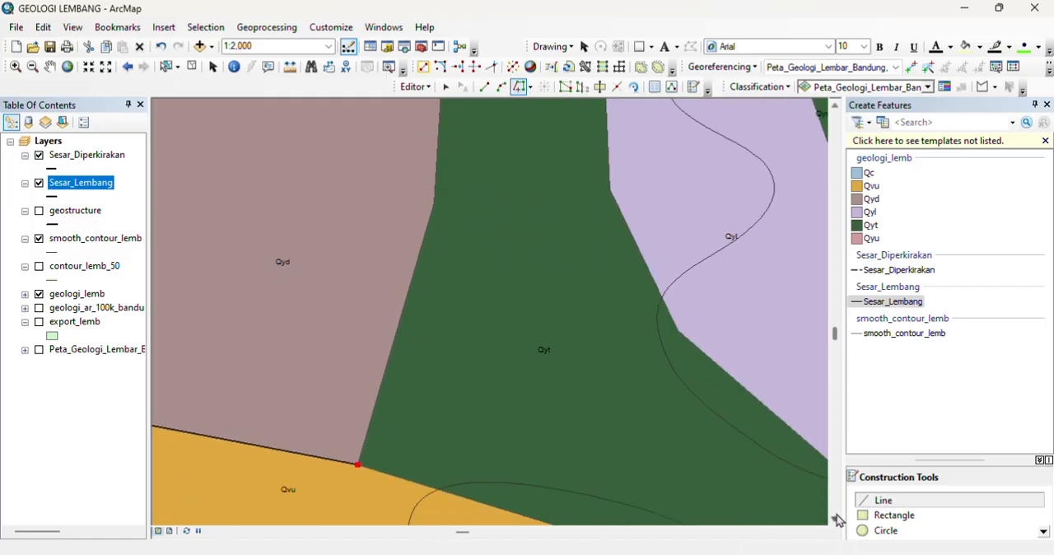
left_click(833, 520)
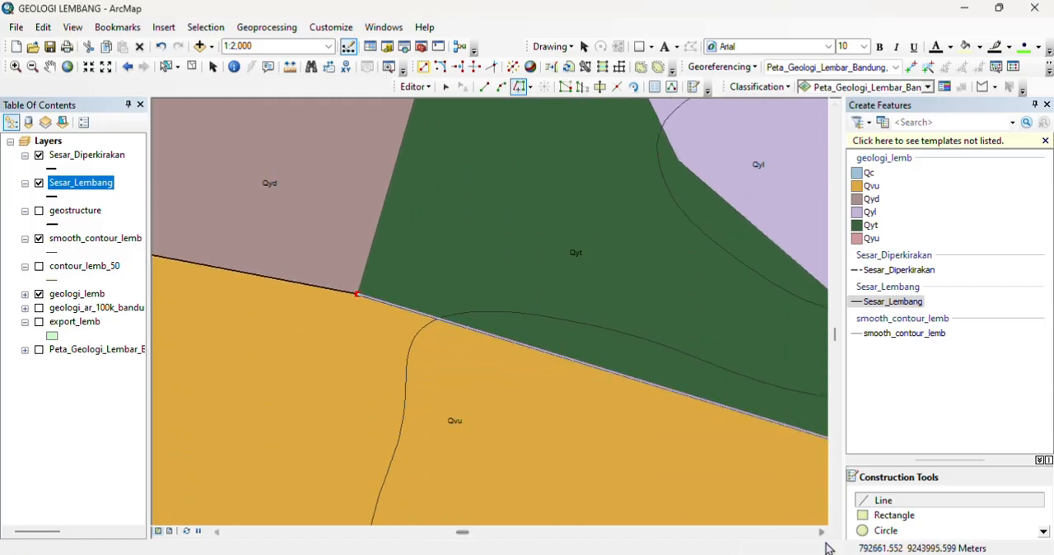
left_click(822, 532)
left_click(821, 531)
left_click(822, 531)
left_click(820, 533)
double_click(821, 533)
left_click(834, 520)
left_click(834, 519)
triple_click(822, 532)
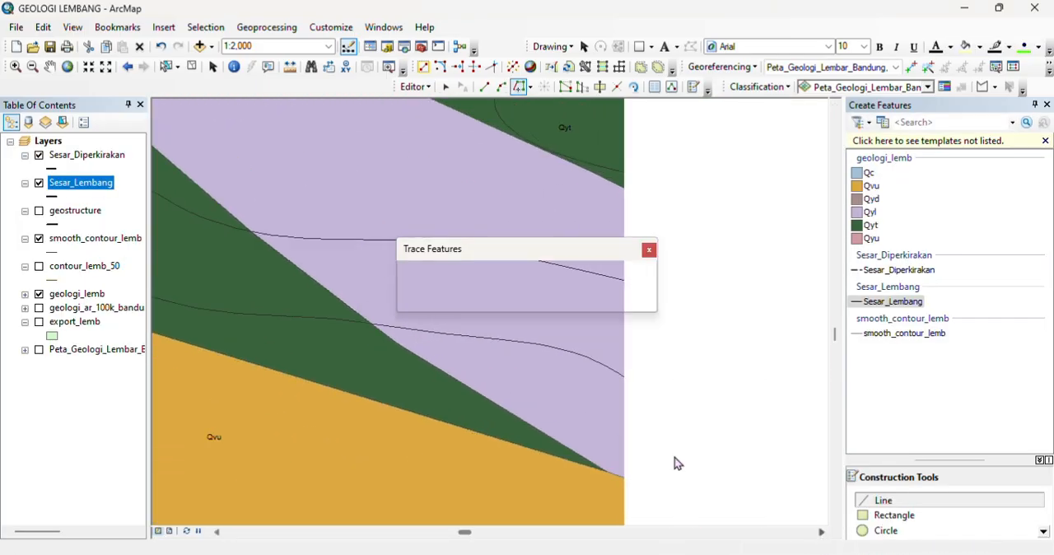
triple_click(821, 531)
double_click(833, 519)
left_click(822, 532)
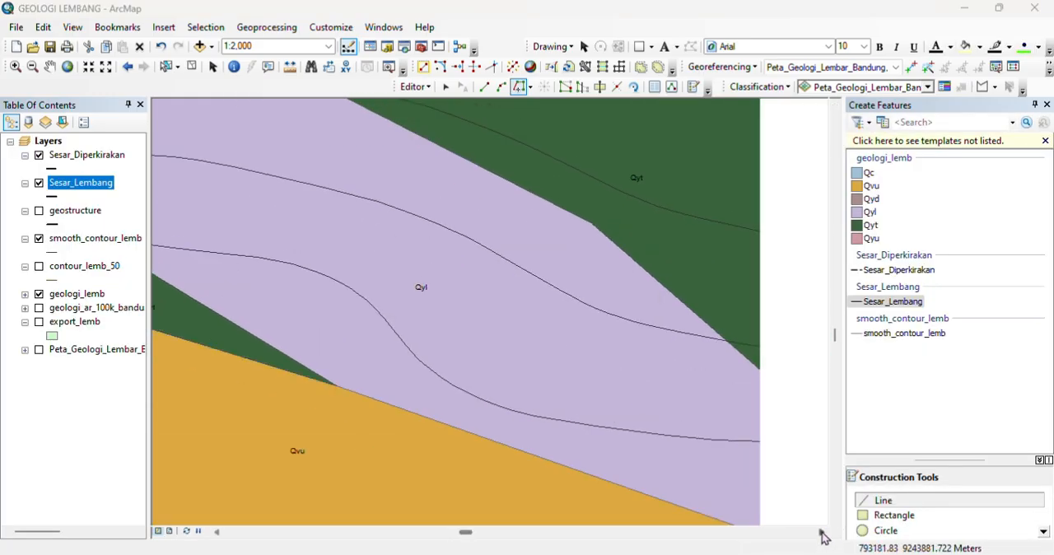
triple_click(821, 531)
double_click(834, 519)
double_click(834, 520)
left_click(834, 519)
left_click(834, 519)
left_click(822, 531)
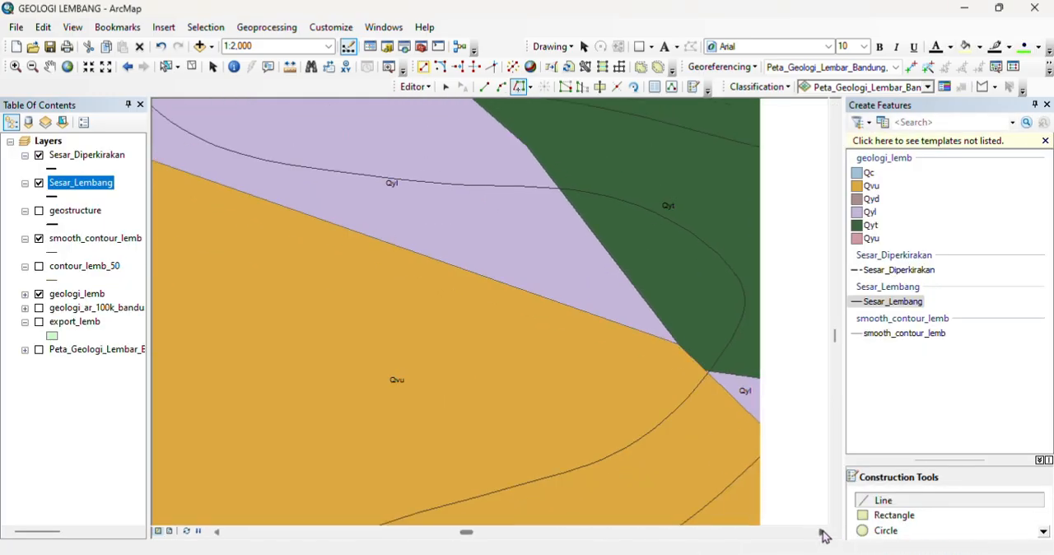
triple_click(821, 532)
left_click(507, 371)
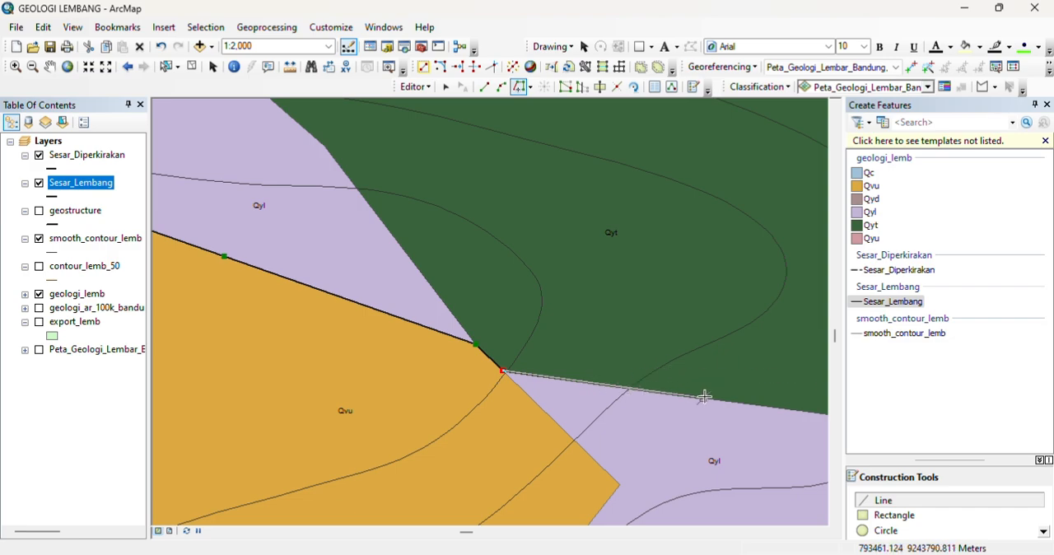
Step: Trace the fault along Qyt's southern boundary with Qyl and Qvu to the edge of the mapped area and finish the sketch
left_click(821, 532)
left_click(821, 532)
left_click(821, 533)
left_click(821, 533)
left_click(822, 532)
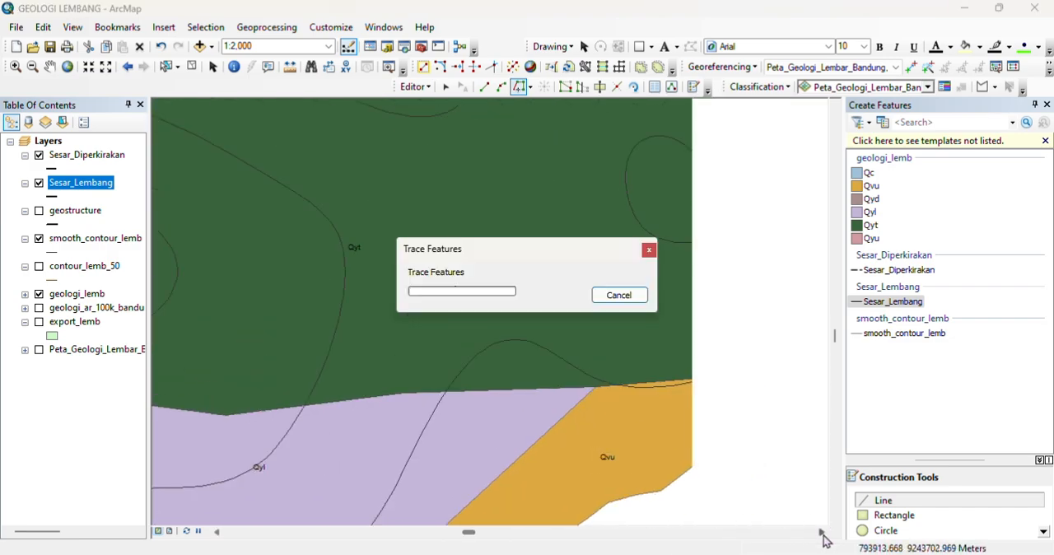
left_click(821, 532)
scroll(418, 367, "up", 3)
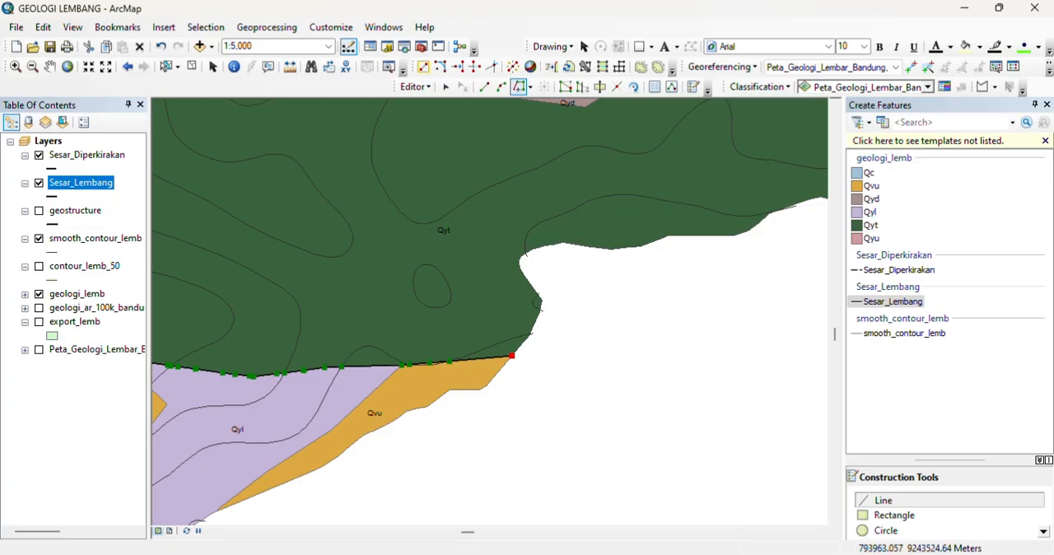
scroll(820, 535, "down", 1)
right_click(768, 431)
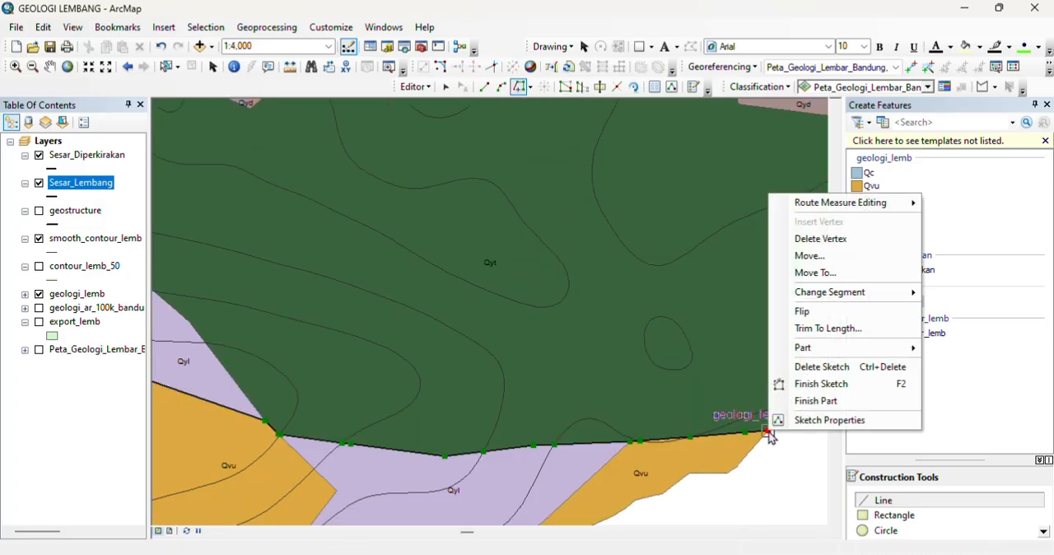
left_click(821, 383)
Step: Clear the selection of the new Sesar_Lembang segment
scroll(525, 370, "down", 2)
scroll(522, 360, "up", 5)
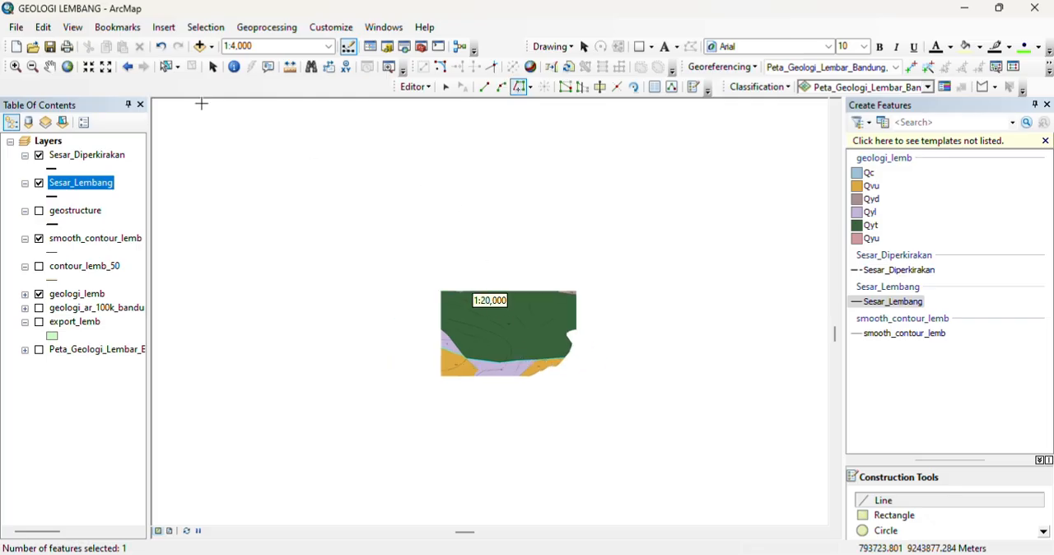
scroll(259, 485, "up", 3)
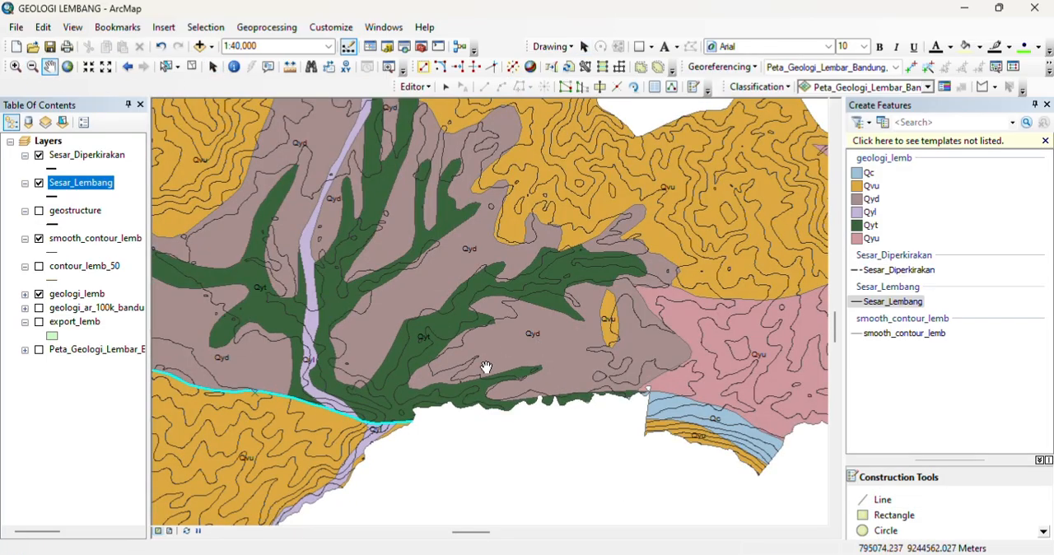
left_click_drag(486, 367, 693, 331)
left_click_drag(398, 335, 550, 310)
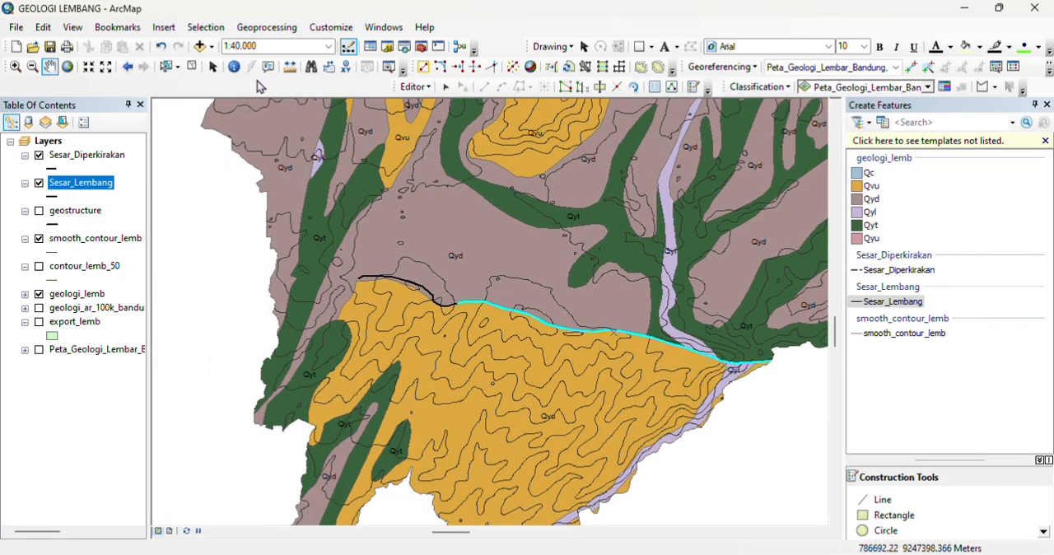
left_click(193, 64)
left_click_drag(609, 174, 578, 378)
scroll(578, 378, "up", 3)
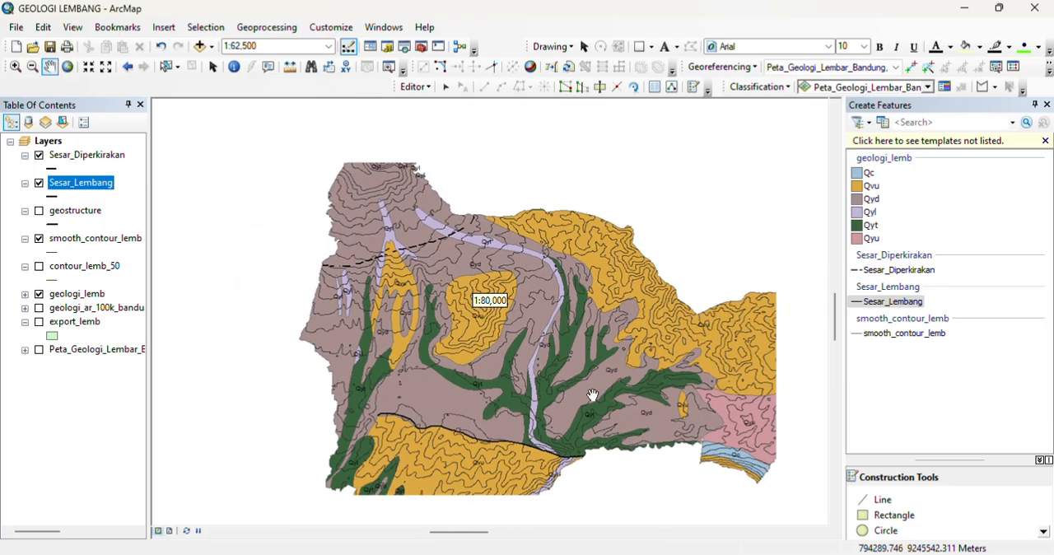
scroll(602, 388, "up", 2)
scroll(602, 388, "down", 1)
left_click_drag(577, 333, 541, 310)
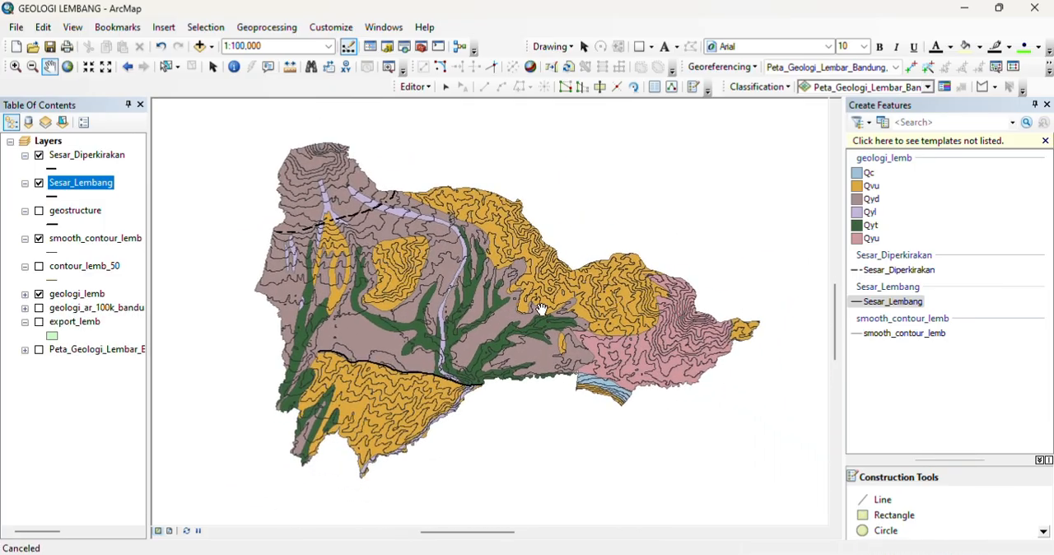
Step: Add the ADMINISTRASI_AR_DESAKEL village boundary layer from the BatasWilayah dataset in the BandungBarat folder
left_click(199, 46)
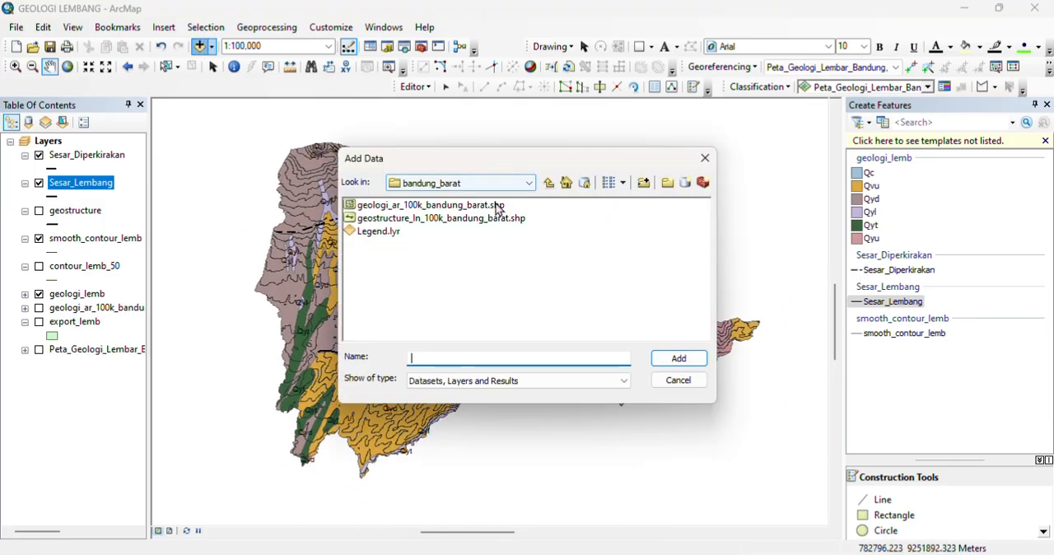
left_click(548, 183)
left_click(548, 183)
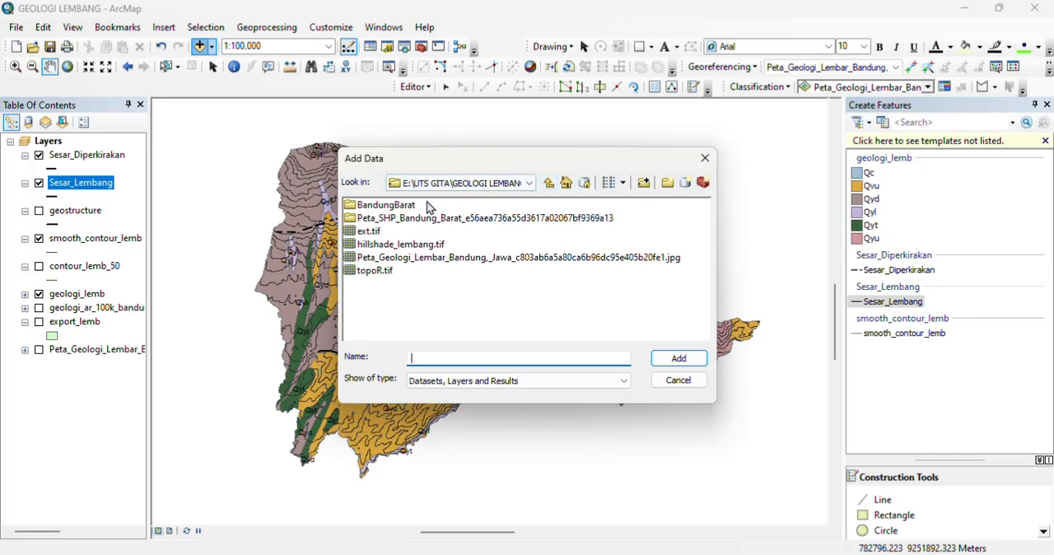
double_click(409, 206)
double_click(409, 206)
double_click(409, 218)
double_click(389, 206)
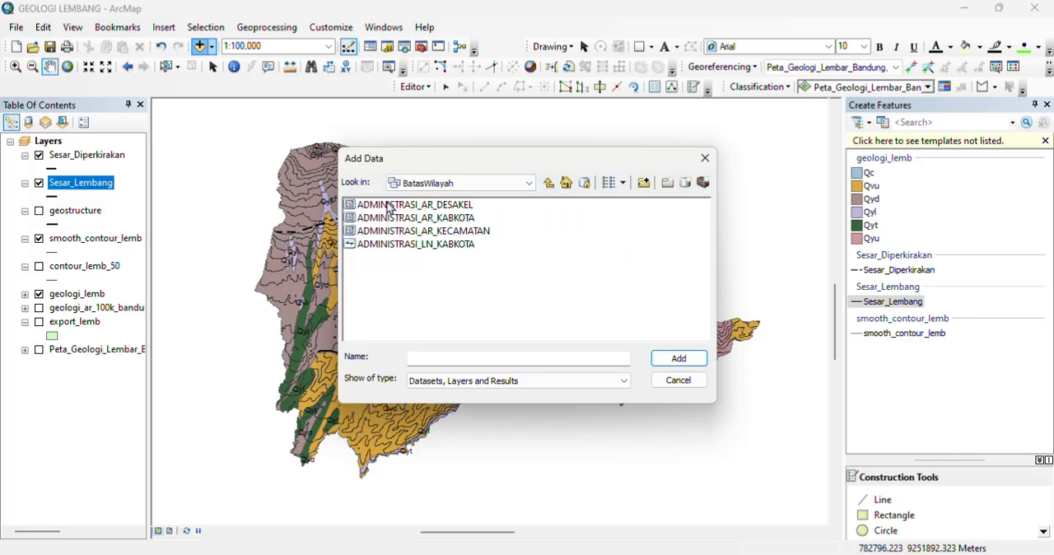
left_click(444, 206)
left_click(678, 358)
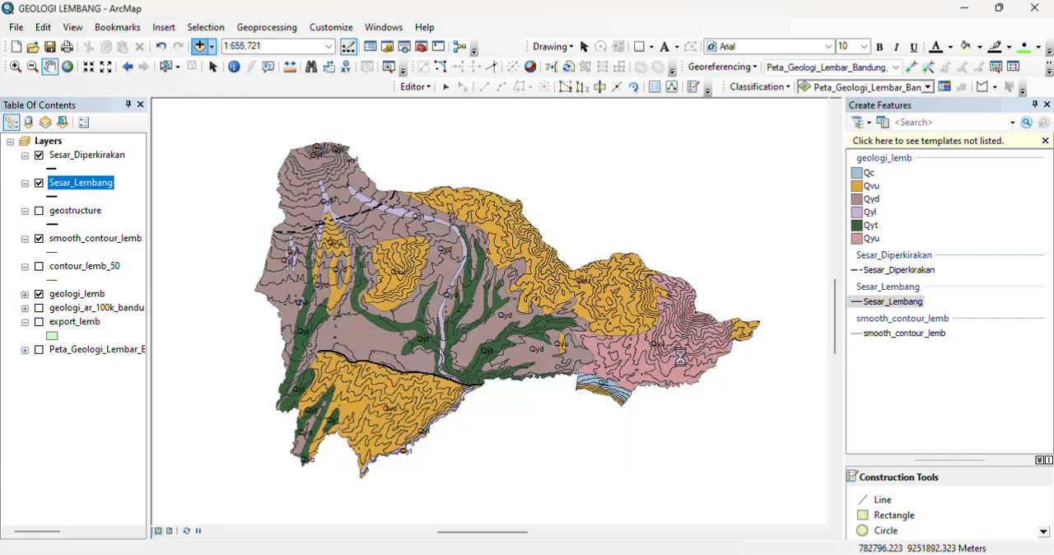
left_click(85, 294)
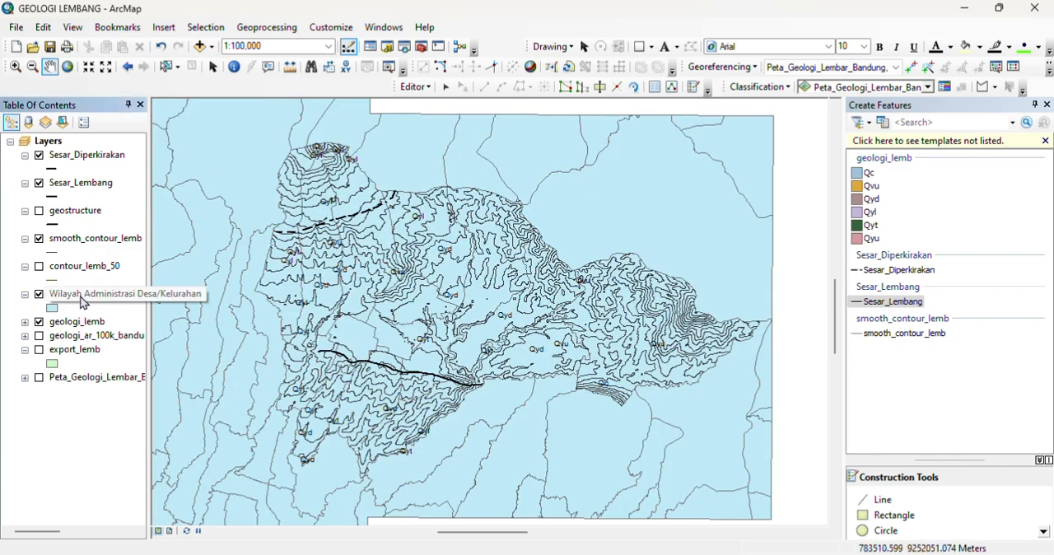
right_click(80, 297)
left_click(139, 320)
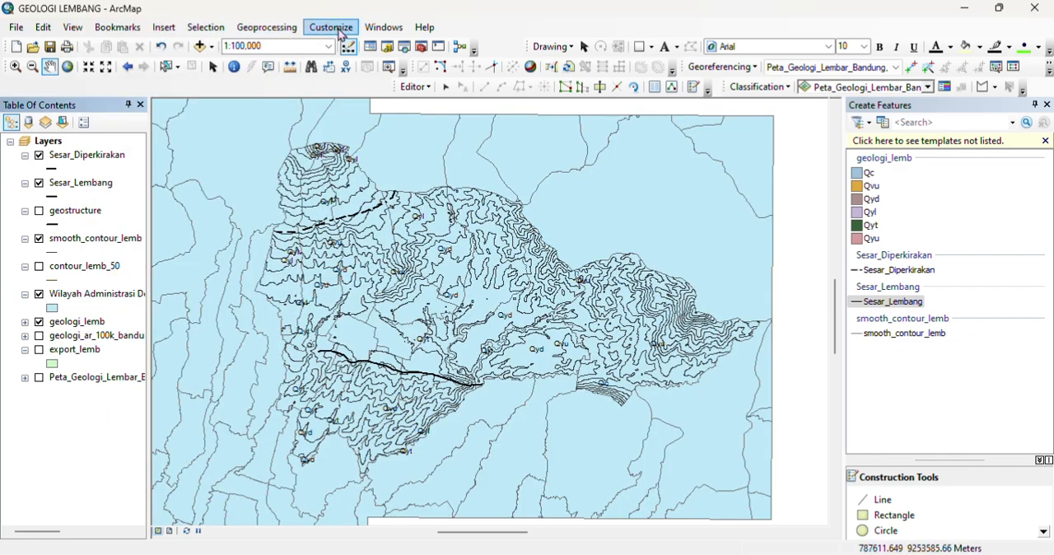
left_click(294, 36)
left_click(272, 59)
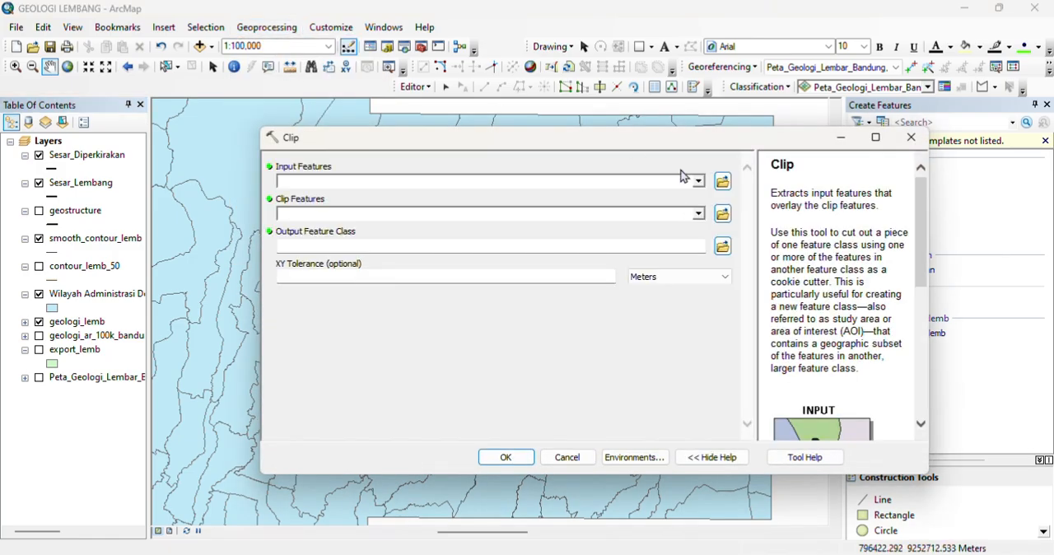
left_click(699, 183)
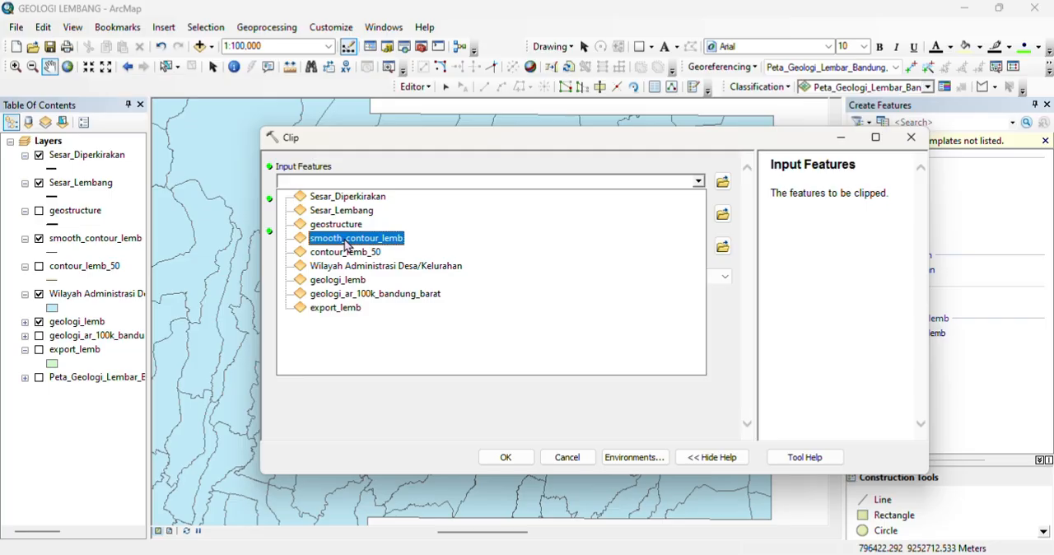
left_click(933, 141)
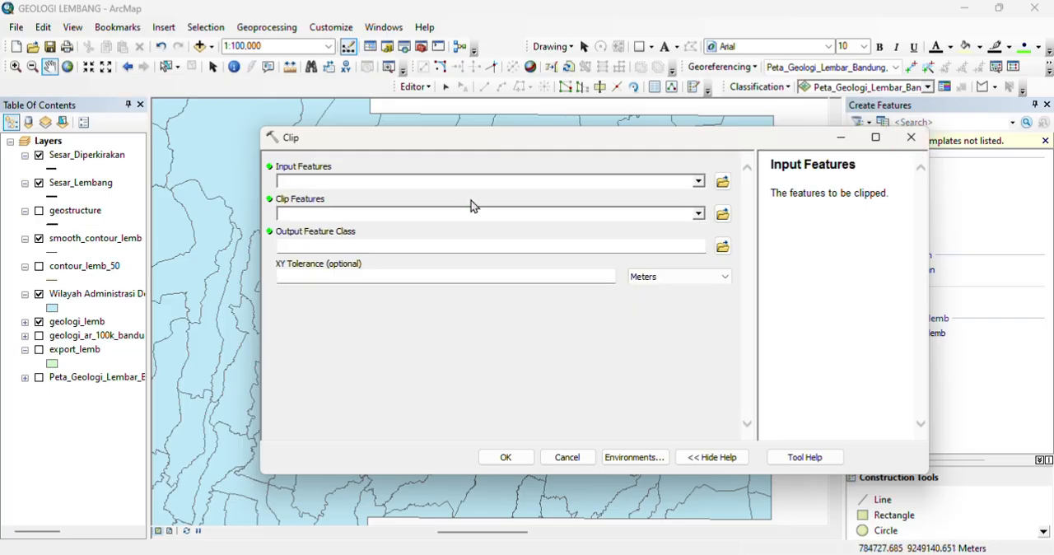
left_click(912, 137)
Step: Open the Wilayah Administrasi Desa/Kelurahan attribute table and sort it by the Kecamatan atau Distrik name field
left_click(93, 293)
right_click(79, 296)
left_click(148, 42)
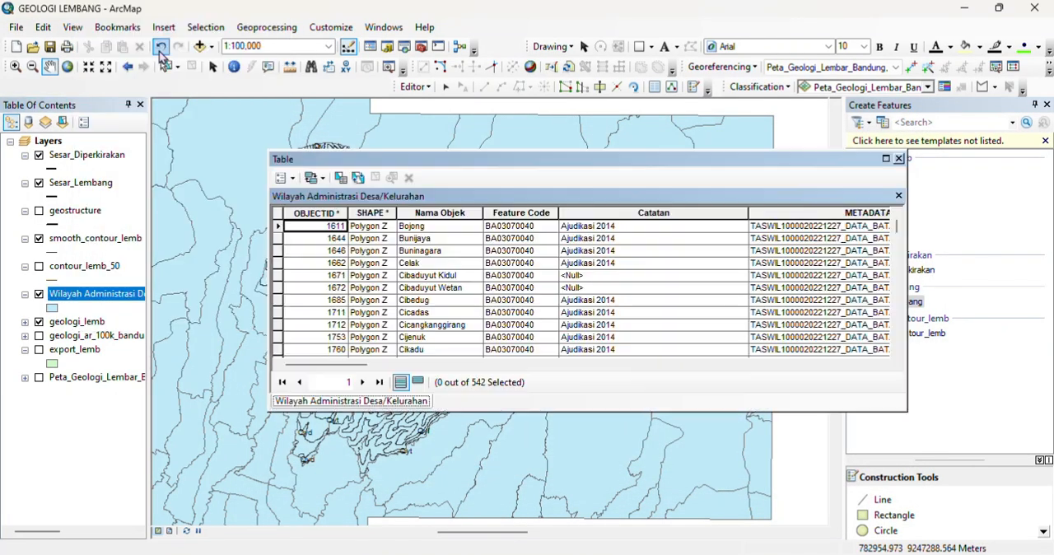
left_click_drag(885, 368, 884, 367)
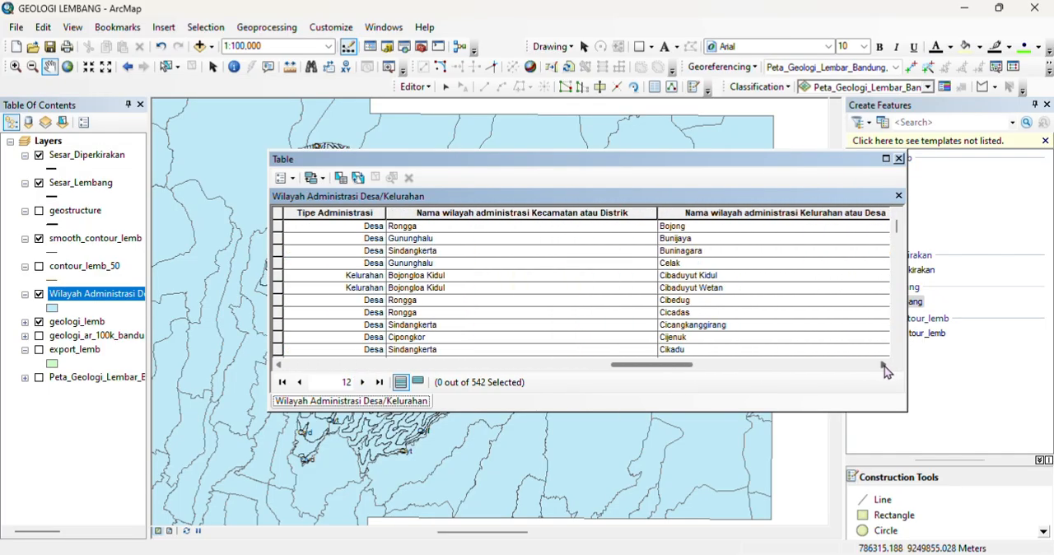
double_click(524, 212)
Step: Find the Lembang district records in the sorted table and select the villages from Cibogo to Wangunsari
scroll(506, 261, "down", 20)
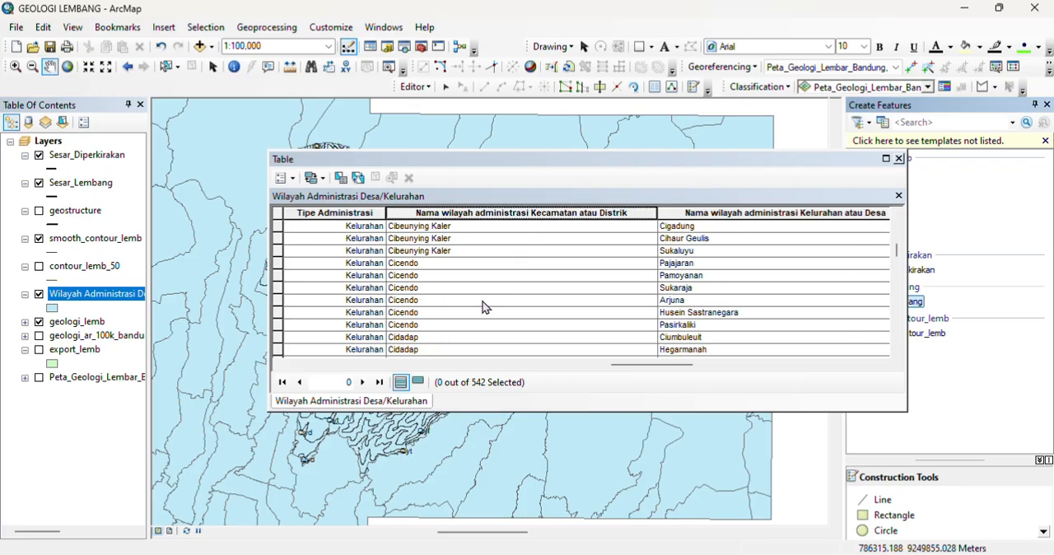
scroll(485, 307, "down", 20)
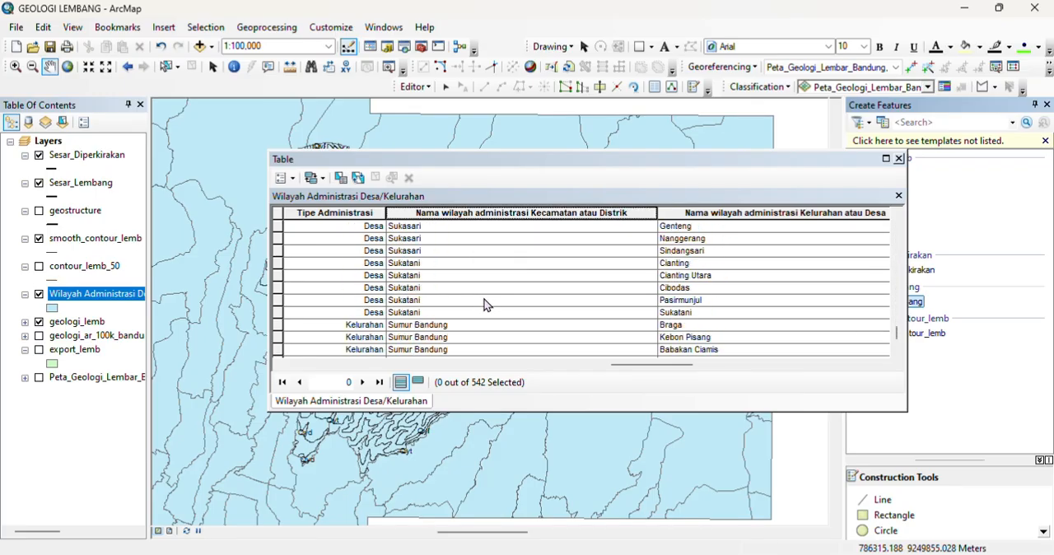
scroll(486, 300, "up", 20)
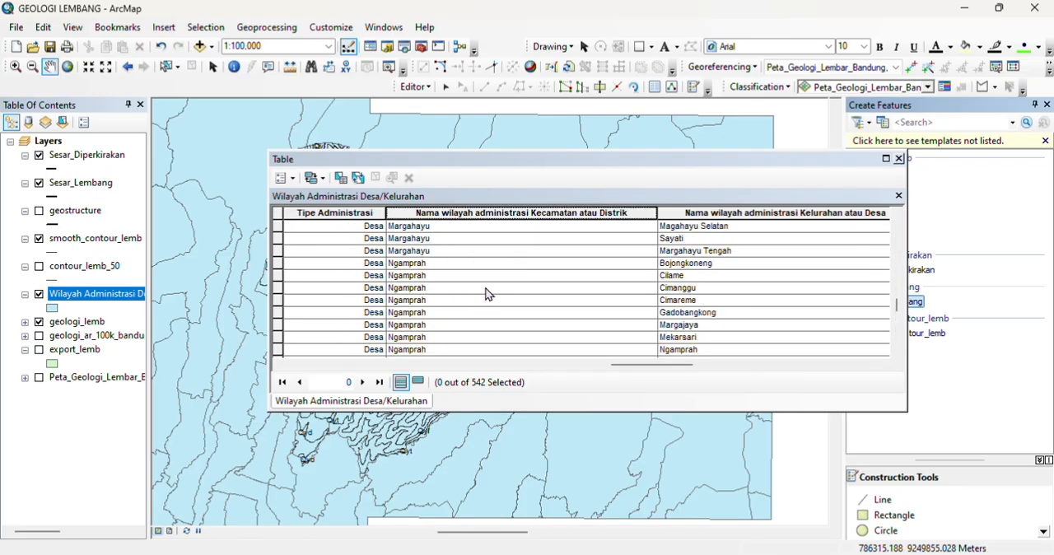
scroll(486, 294, "down", 4)
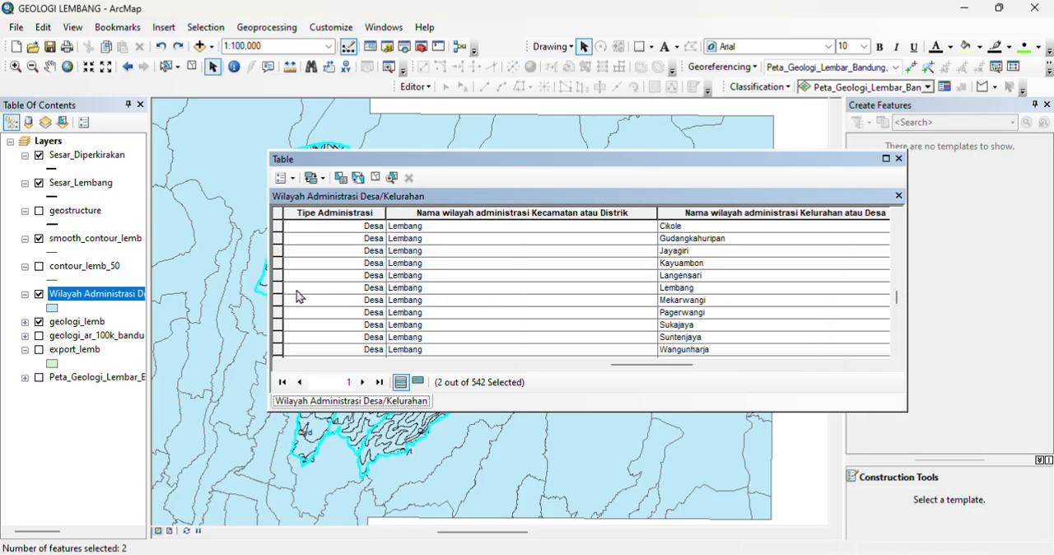
scroll(297, 296, "down", 3)
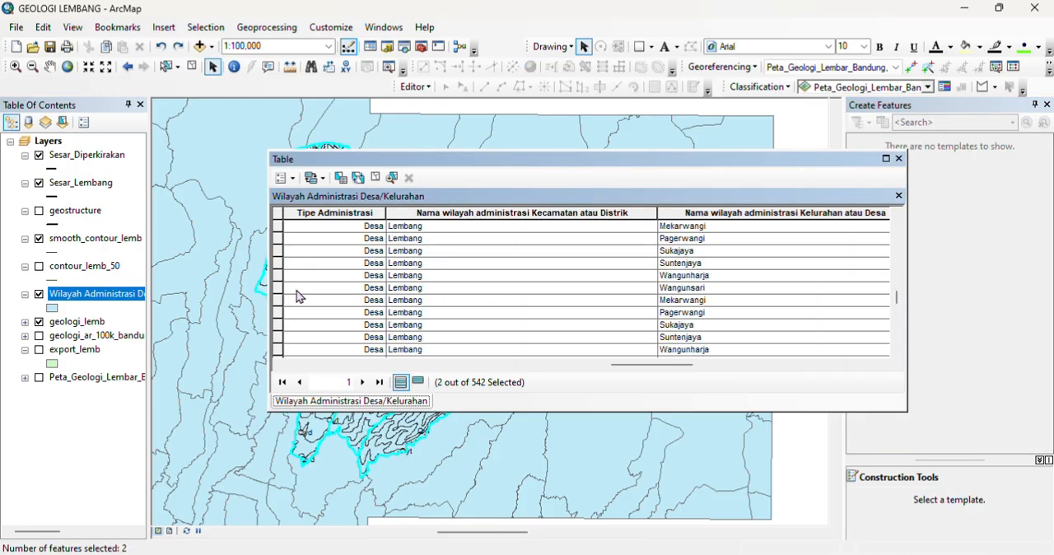
left_click(277, 289, "shift")
scroll(332, 294, "up", 6)
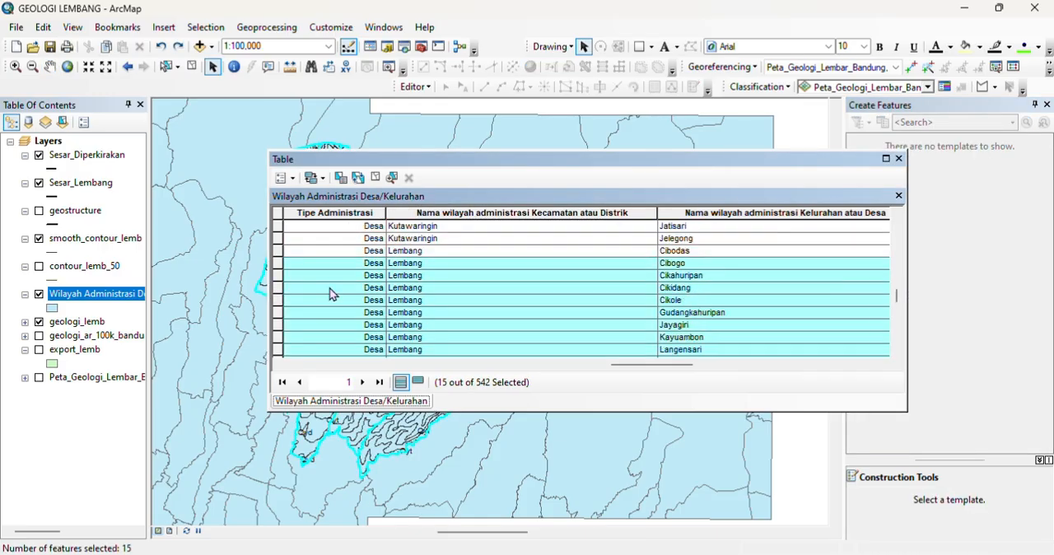
left_click(292, 178)
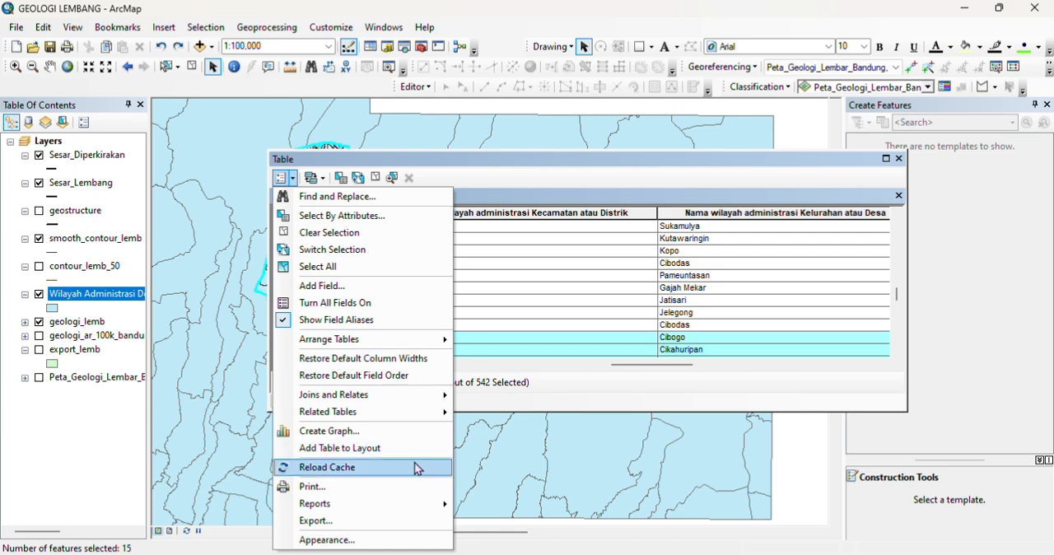
right_click(117, 298)
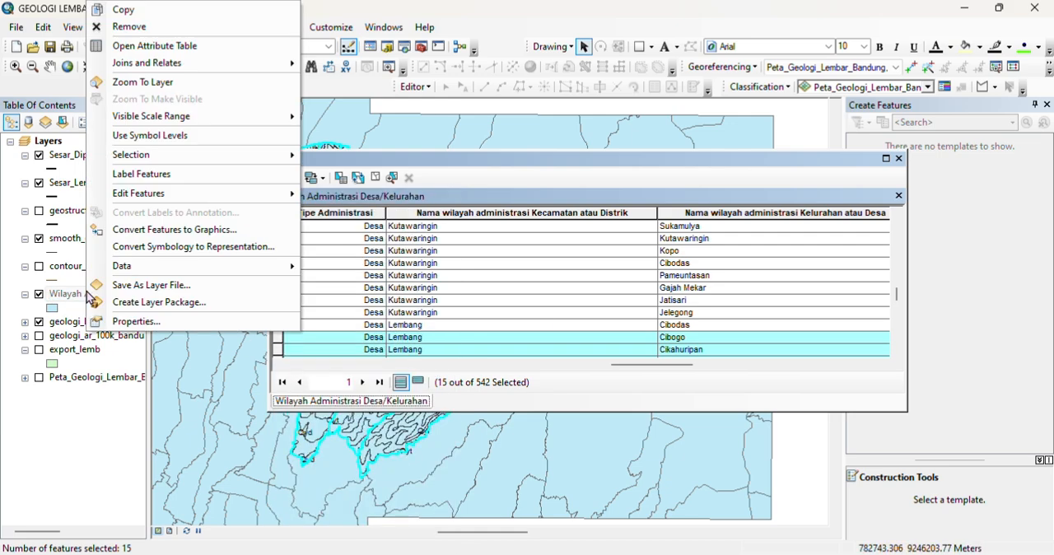
mouse_move(189, 266)
left_click(341, 274)
left_click(667, 160)
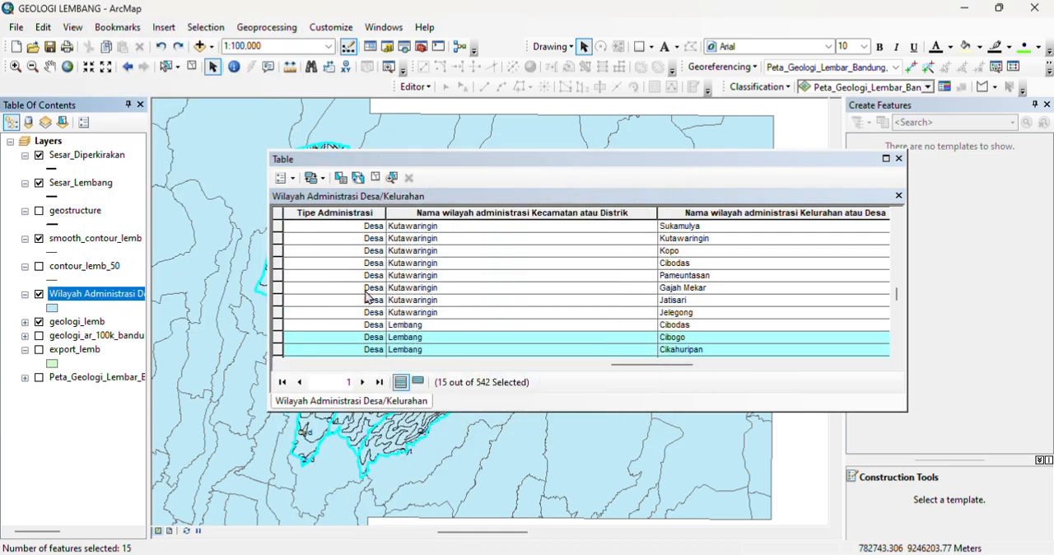
Step: Select all Lembang district records in the village table, from Cibodas through Wangunsari
left_click(278, 326)
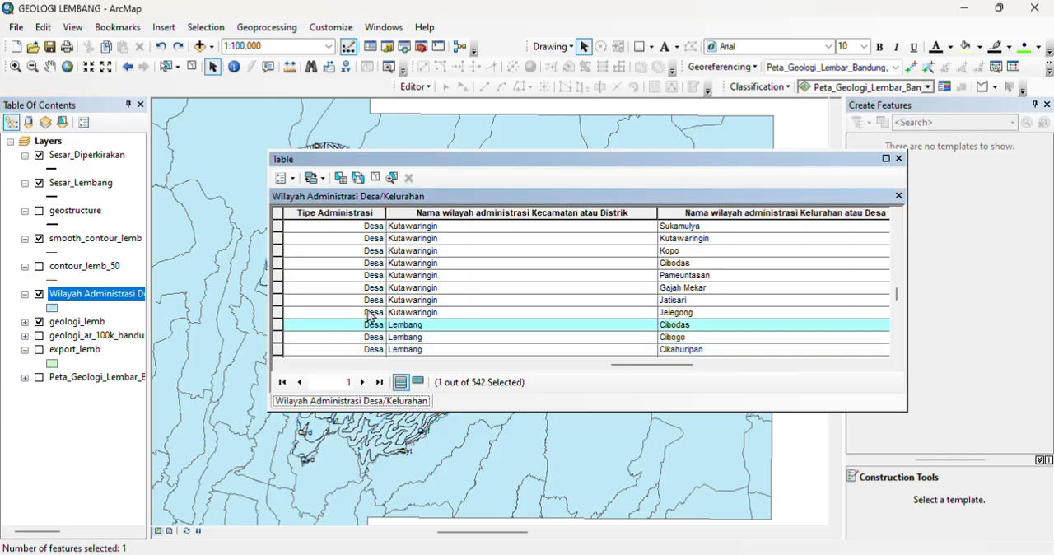
scroll(370, 315, "down", 6)
left_click(279, 288, "shift")
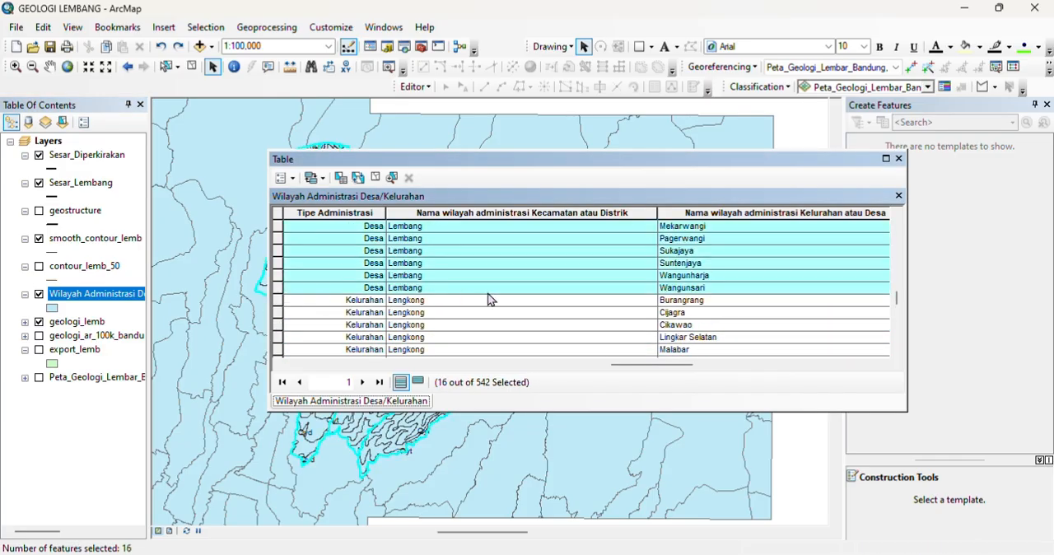
scroll(489, 299, "up", 6)
Step: Export the selected villages as KEC.LEMBANG2 in the DATA OLAH folder, using the layer's source coordinate system, and add it to the map
right_click(99, 298)
mouse_move(164, 264)
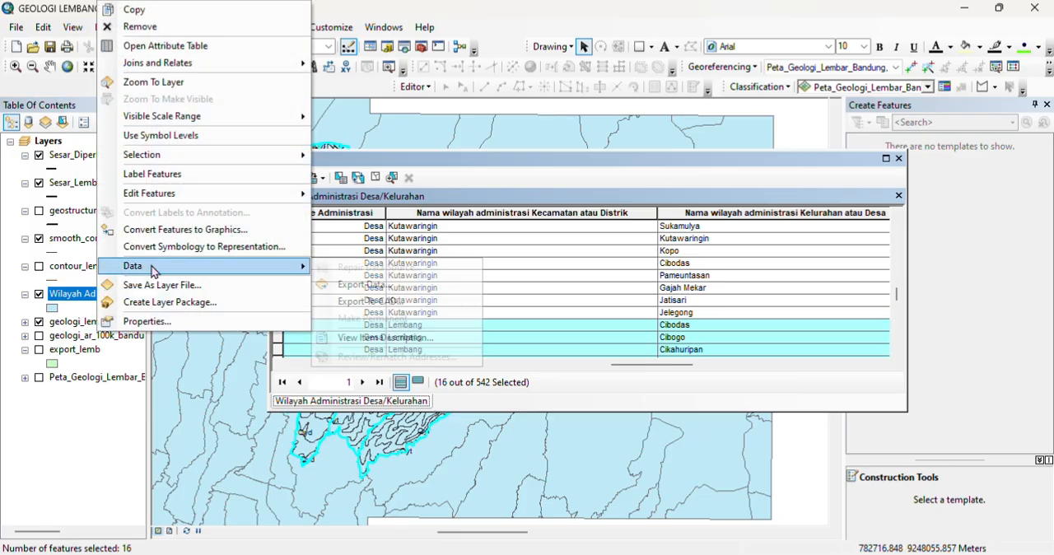
left_click(377, 284)
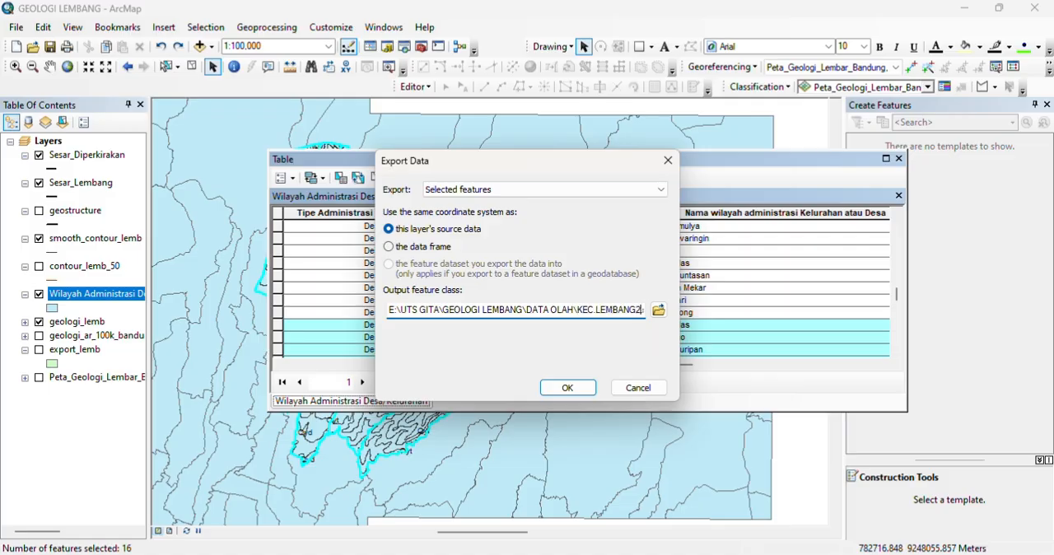
left_click(550, 394)
left_click(588, 336)
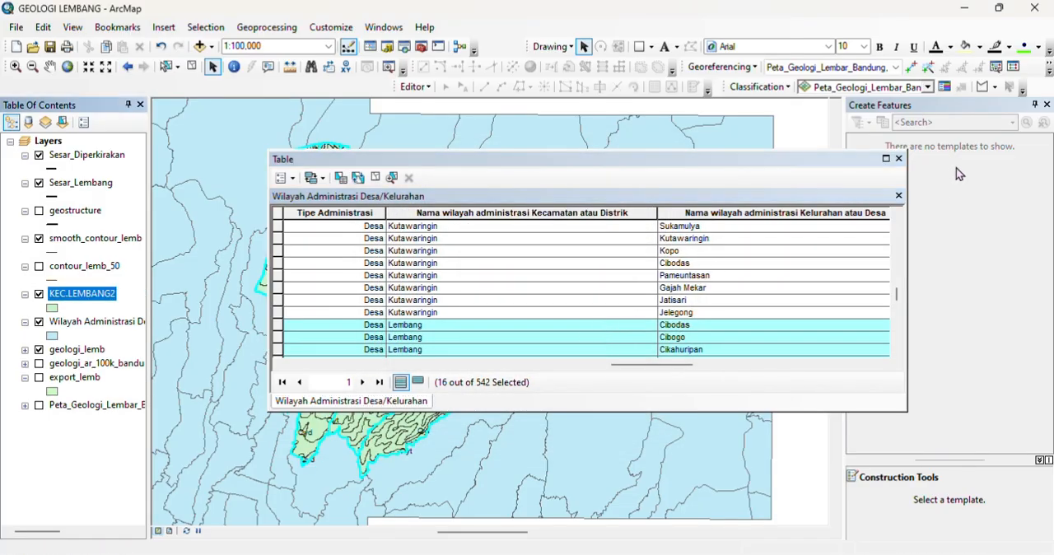
Step: Close the attribute table and hide the Wilayah Administrasi Desa/Kelurahan layer, keeping geologi_lemb visible
left_click(898, 158)
left_click(38, 321)
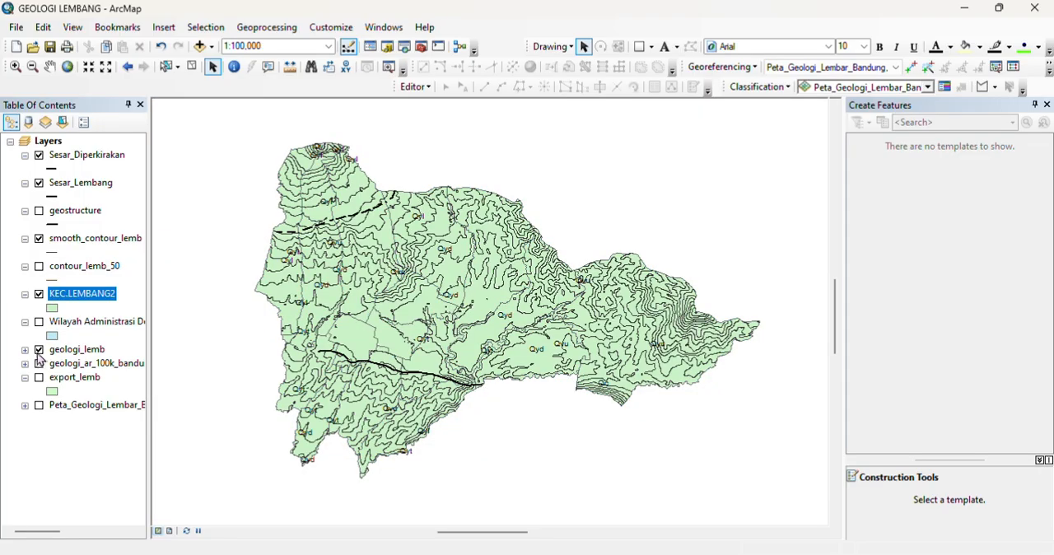
left_click(39, 349)
left_click(39, 349)
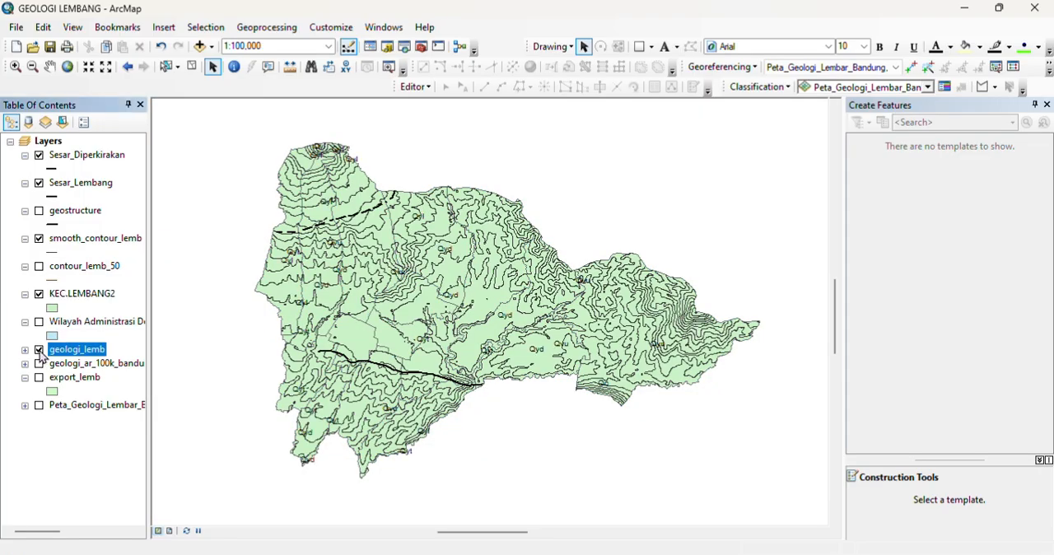
Step: Change the KEC.LEMBANG2 polygon symbol to Hollow
right_click(68, 306)
left_click(53, 308)
left_click(503, 234)
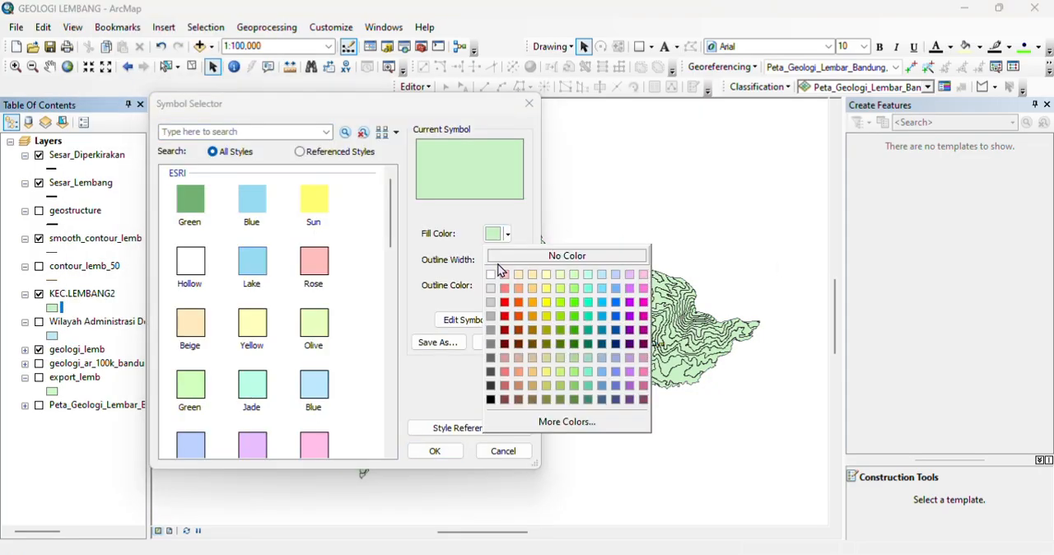
left_click(201, 269)
left_click(191, 272)
left_click(434, 450)
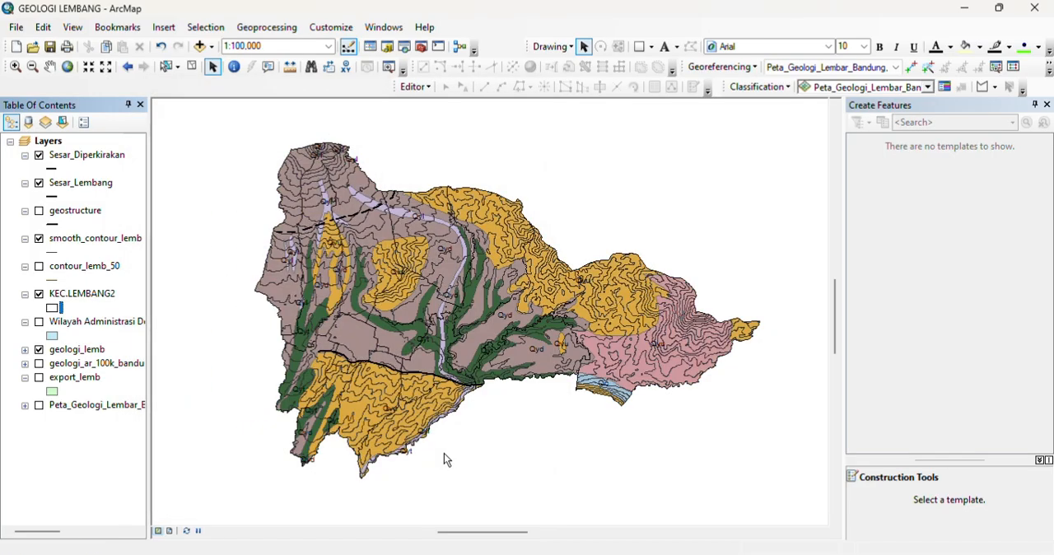
Step: Label the KEC.LEMBANG2 features with their village names and save the map document
right_click(70, 301)
mouse_move(245, 200)
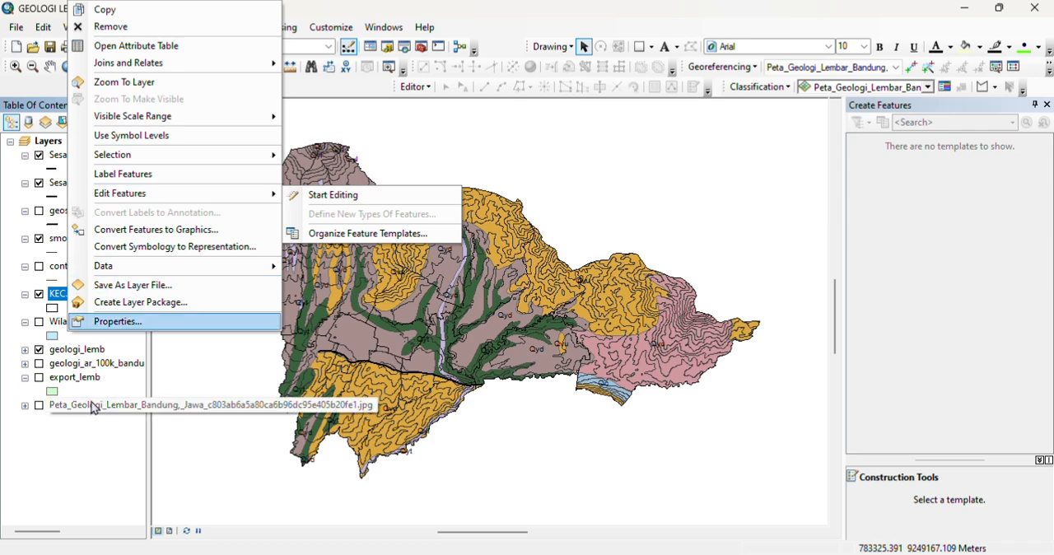
left_click(176, 174)
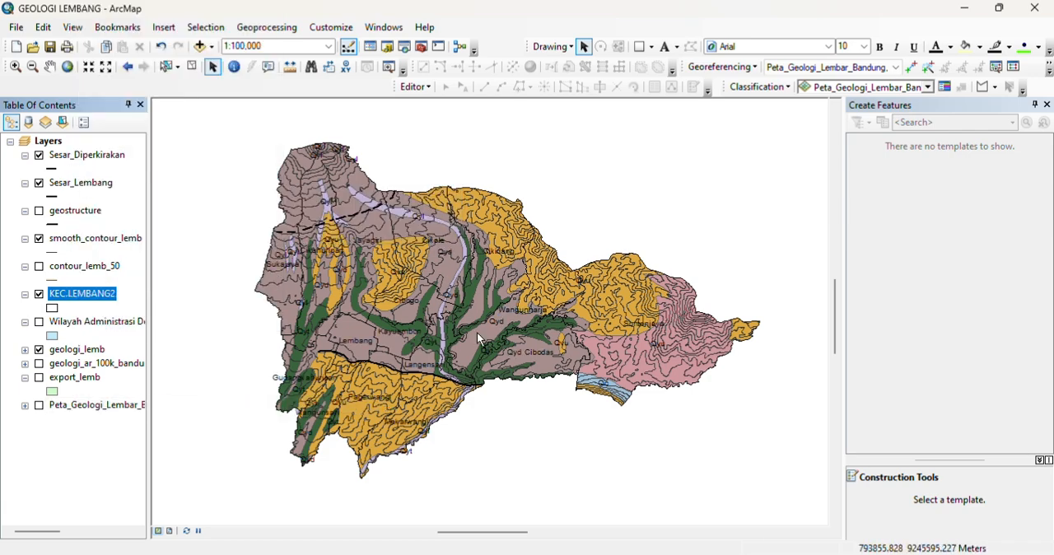
left_click(50, 47)
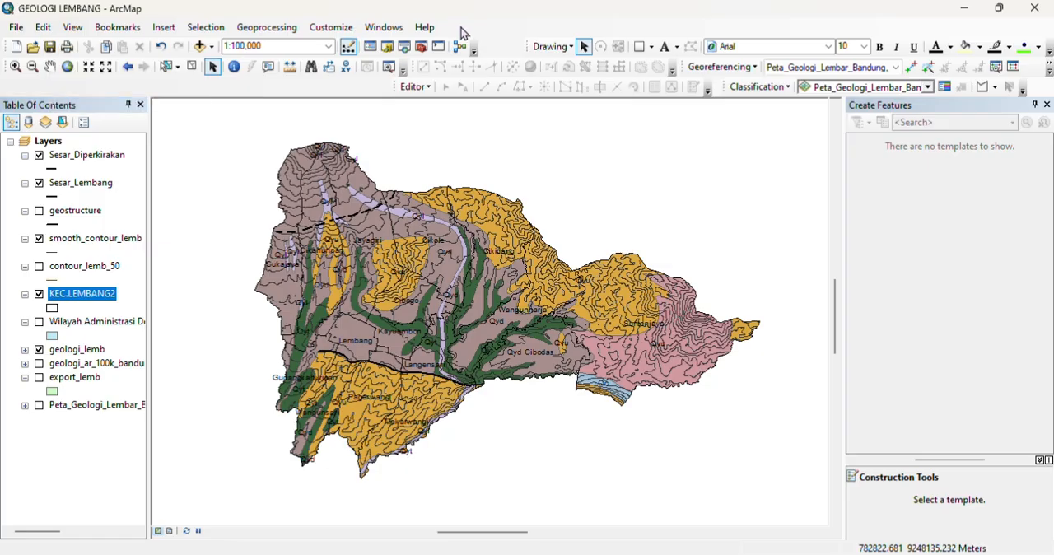
Step: Set the page to A4 paper in landscape orientation and switch to layout view
left_click(16, 27)
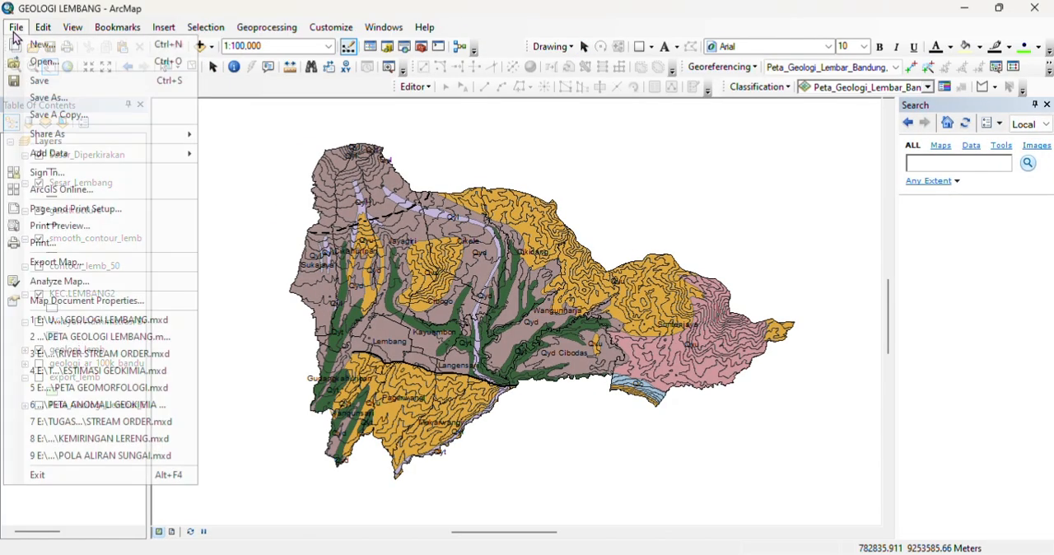
left_click(82, 206)
left_click(556, 214)
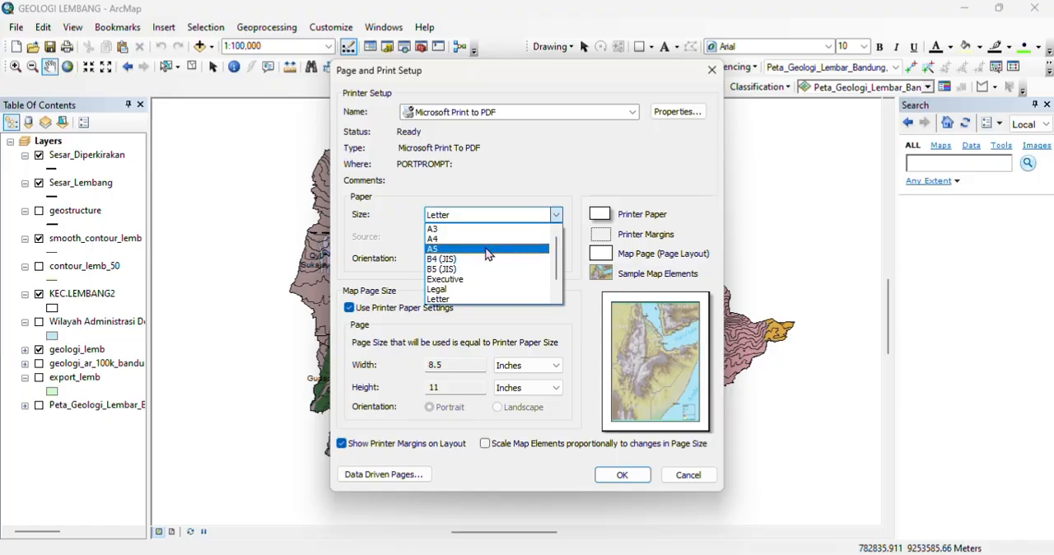
left_click(461, 245)
left_click(517, 260)
left_click(622, 475)
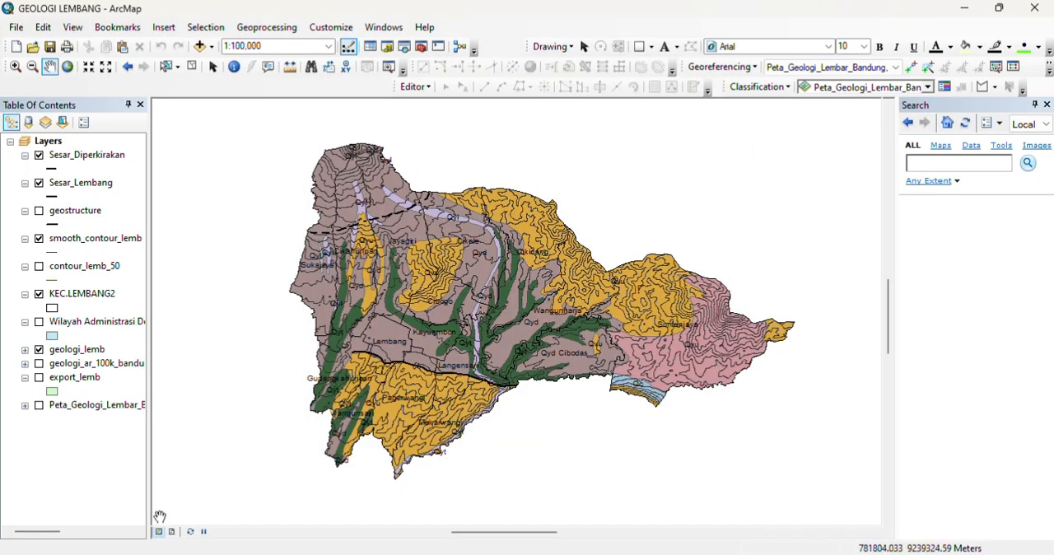
left_click(172, 531)
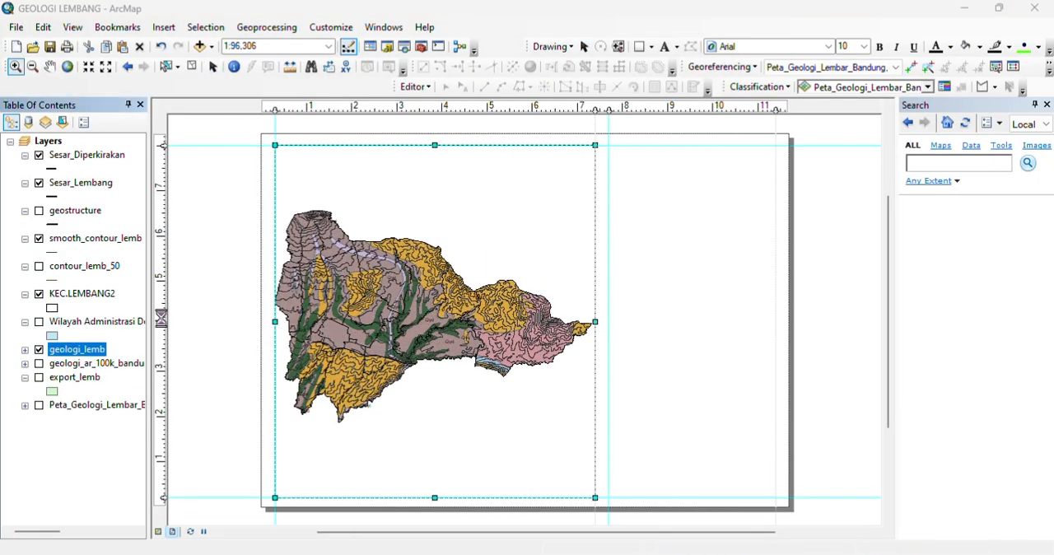
right_click(454, 425)
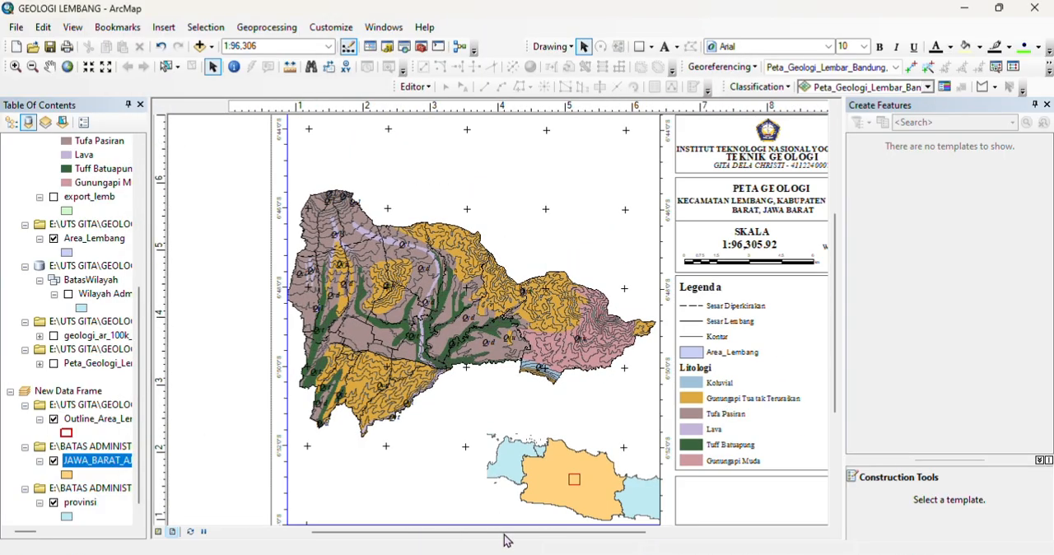
Step: Hide the KEC.LEMBANG2 village boundary layer in the finished layout and check the map sheet
scroll(505, 541, "down", 3)
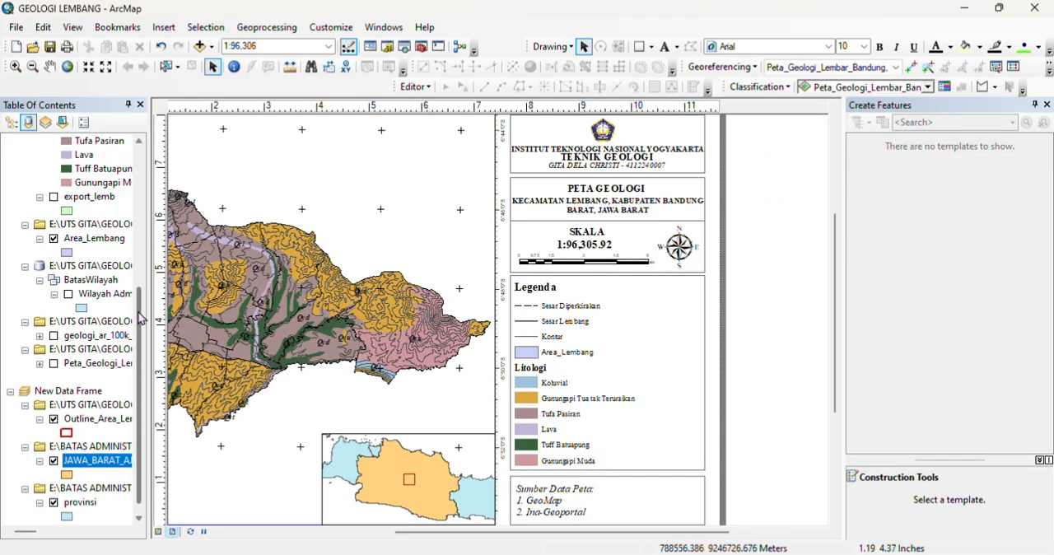
scroll(122, 173, "up", 6)
left_click(54, 308)
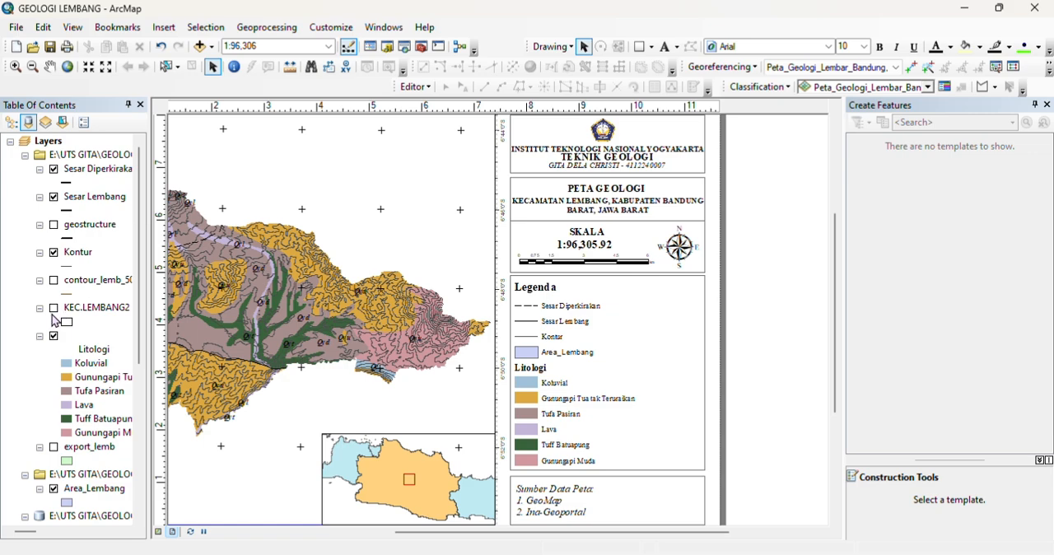
left_click(53, 308)
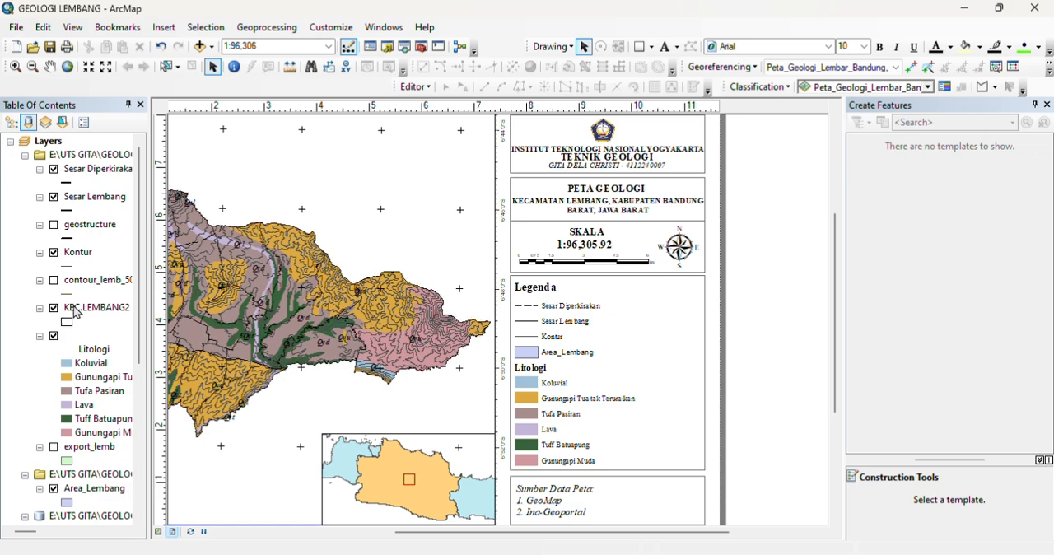
left_click(54, 308)
scroll(371, 295, "up", 2)
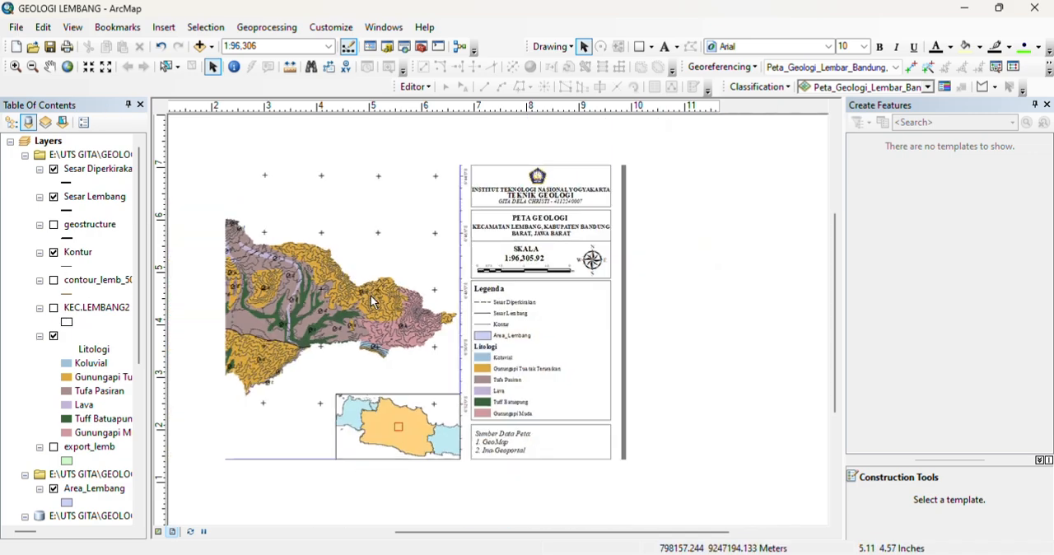
scroll(330, 327, "up", 3)
scroll(330, 326, "down", 5)
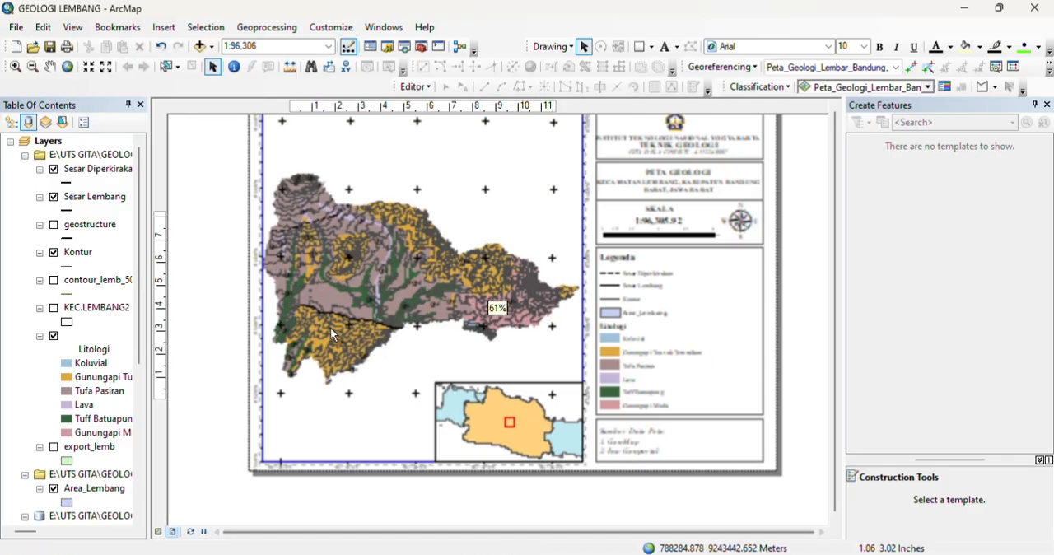